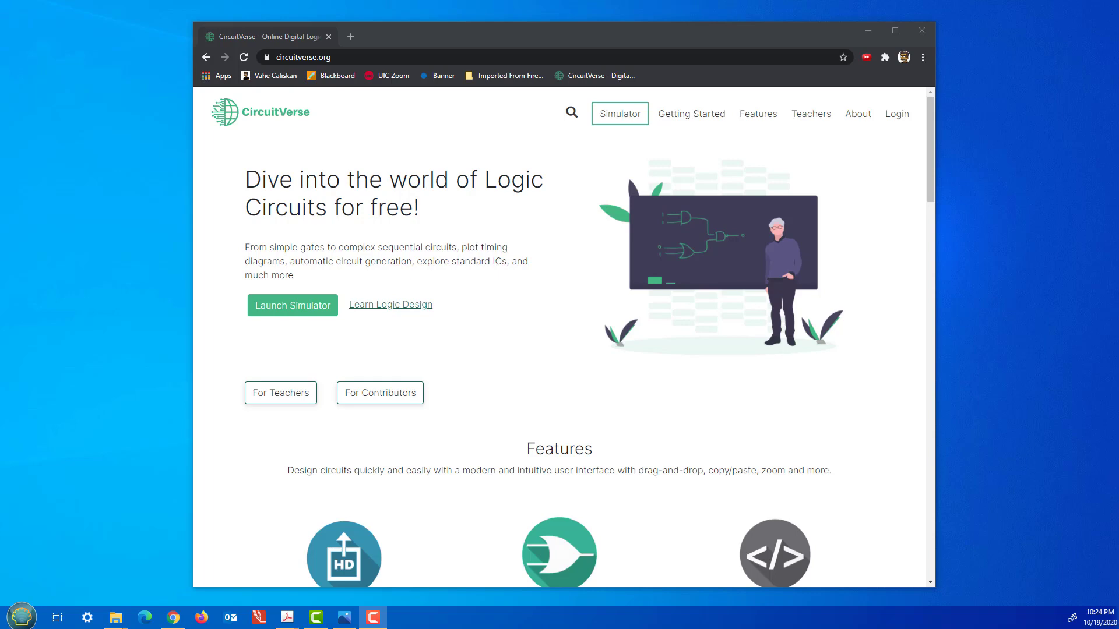
Bring the Chrome window with the circuitverse.org home page to the front.
click(705, 100)
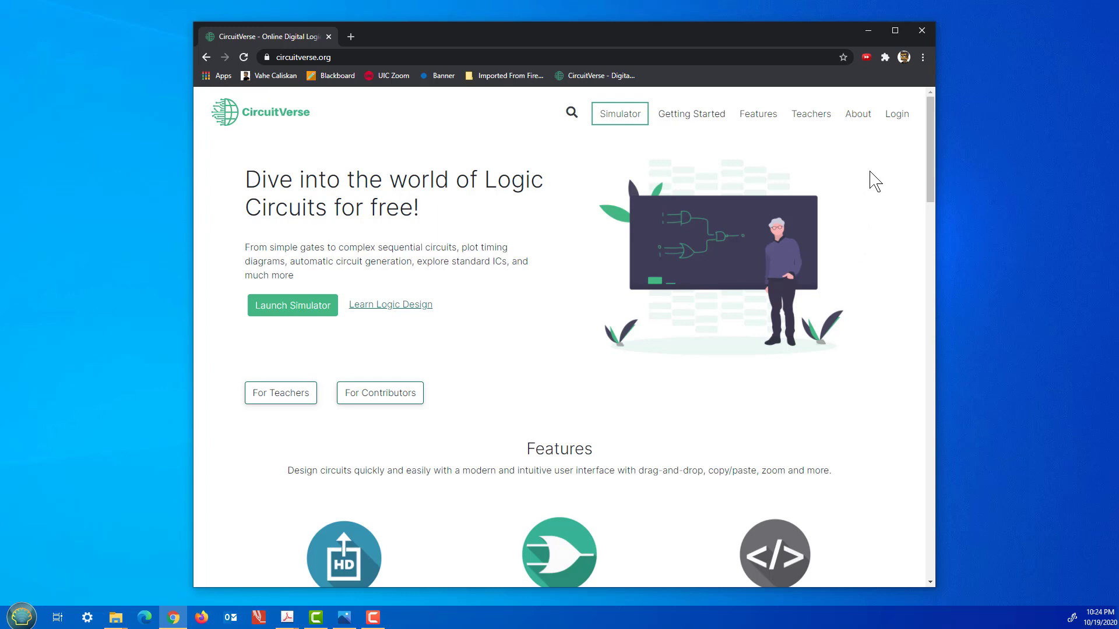
Go to the CircuitVerse sign-in page and fill in the saved e-mail and the account password.
click(897, 117)
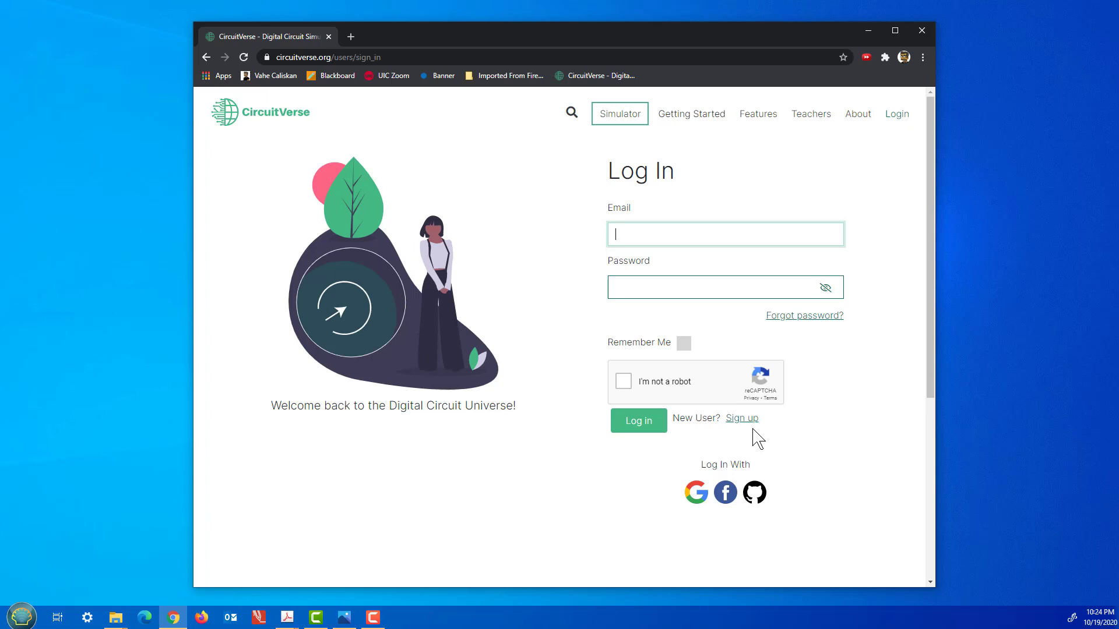
click(736, 237)
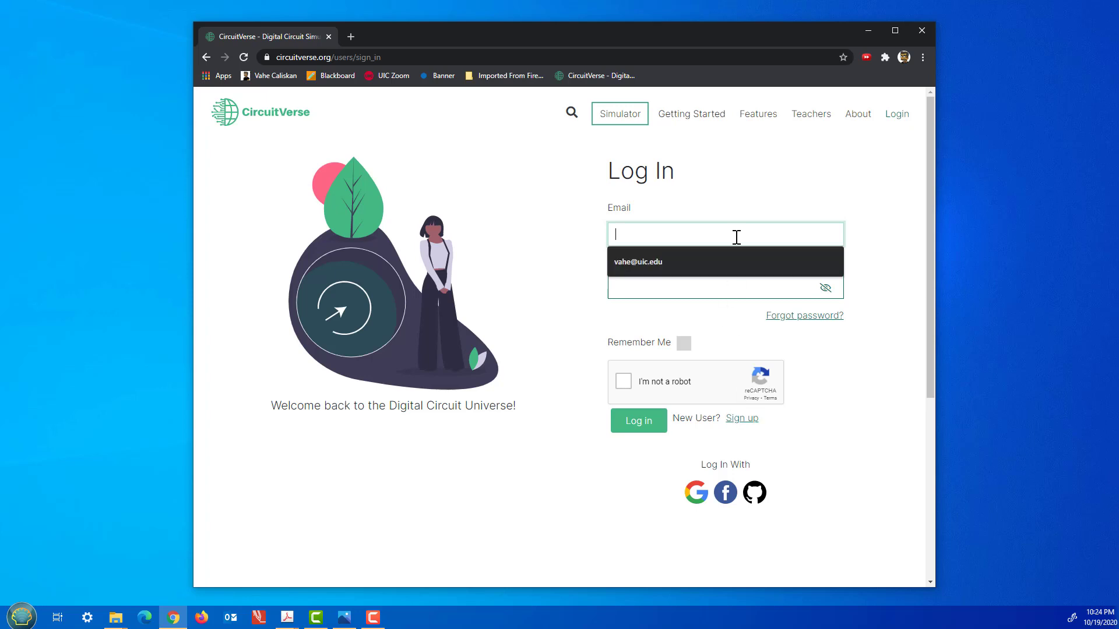
click(726, 259)
click(725, 289)
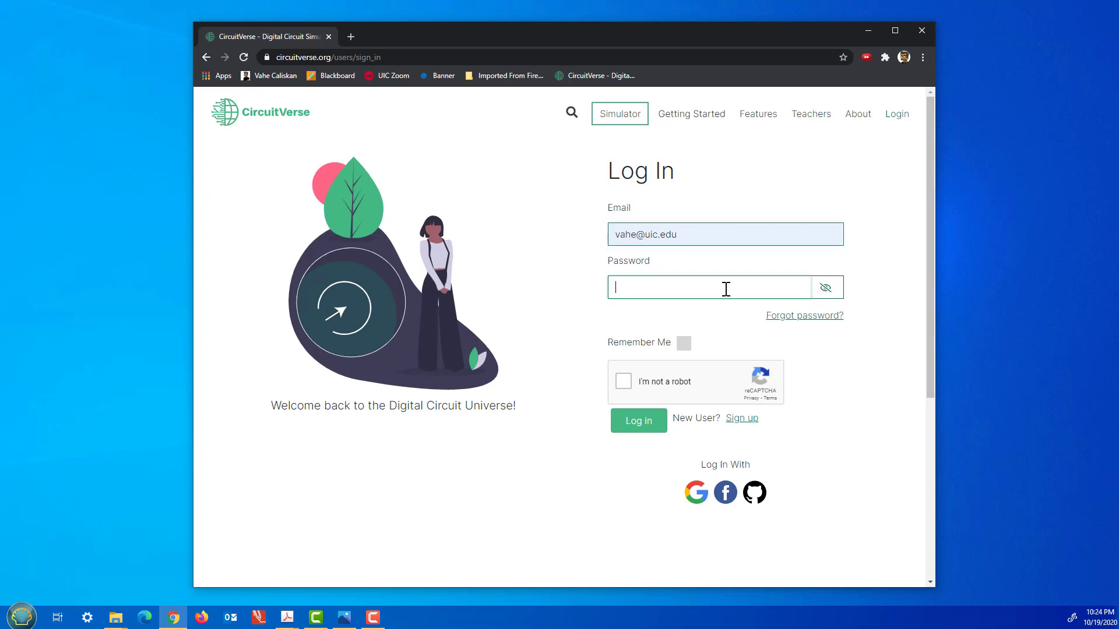
text(••••••••••••)
Pass the robot check, log in, and open the Simulator with an empty project.
click(623, 381)
click(643, 428)
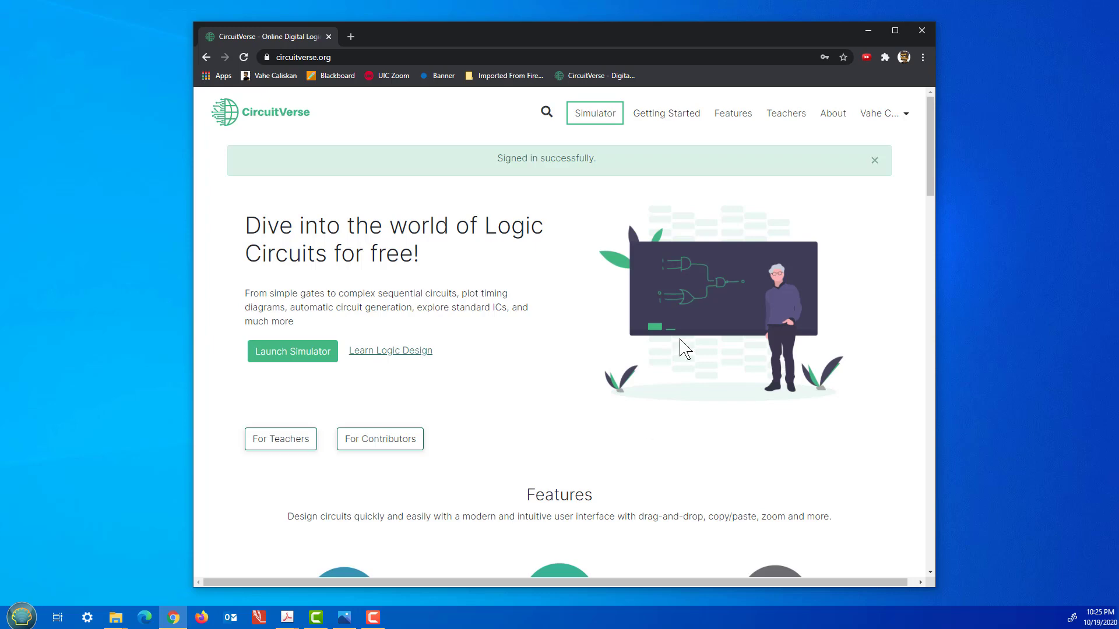
click(881, 116)
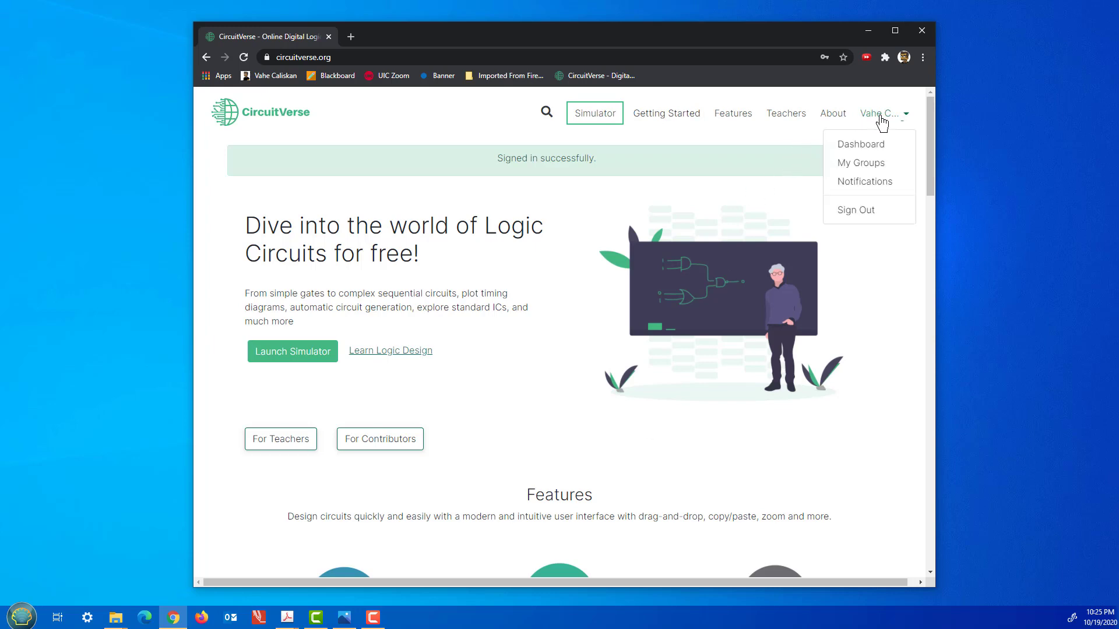
click(609, 120)
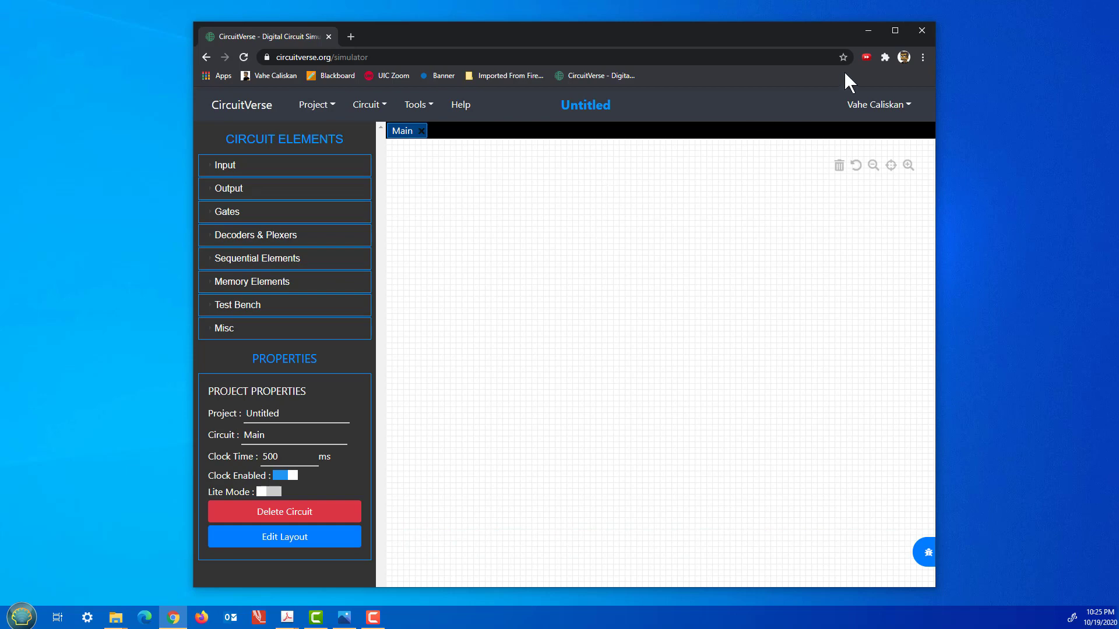
Maximize the browser so the simulator fills the screen, glancing at the Project menu.
click(895, 31)
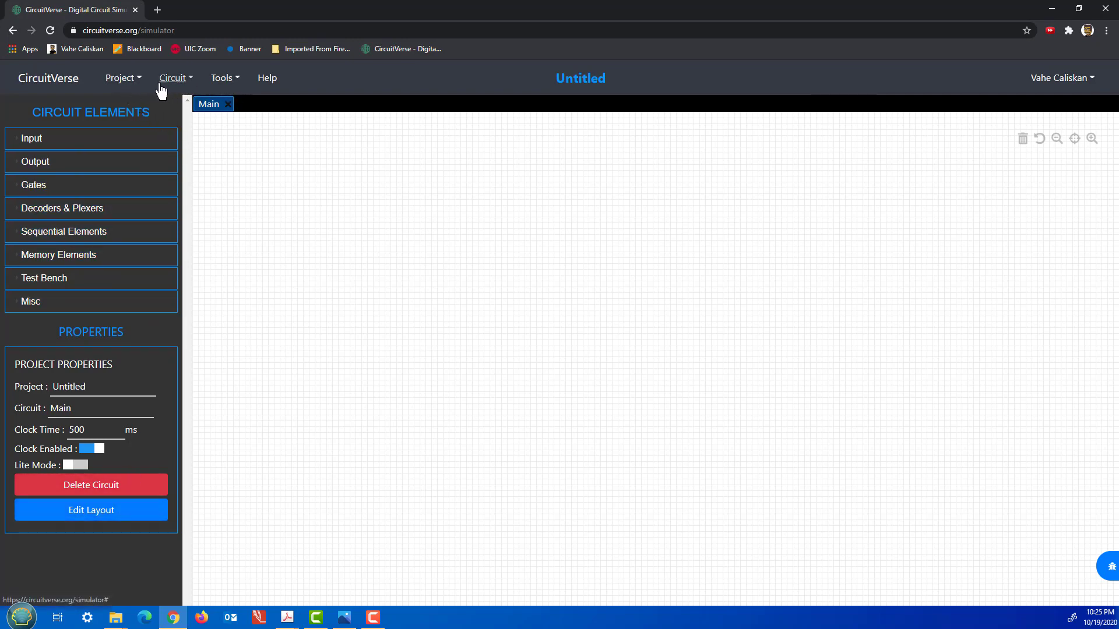
click(122, 81)
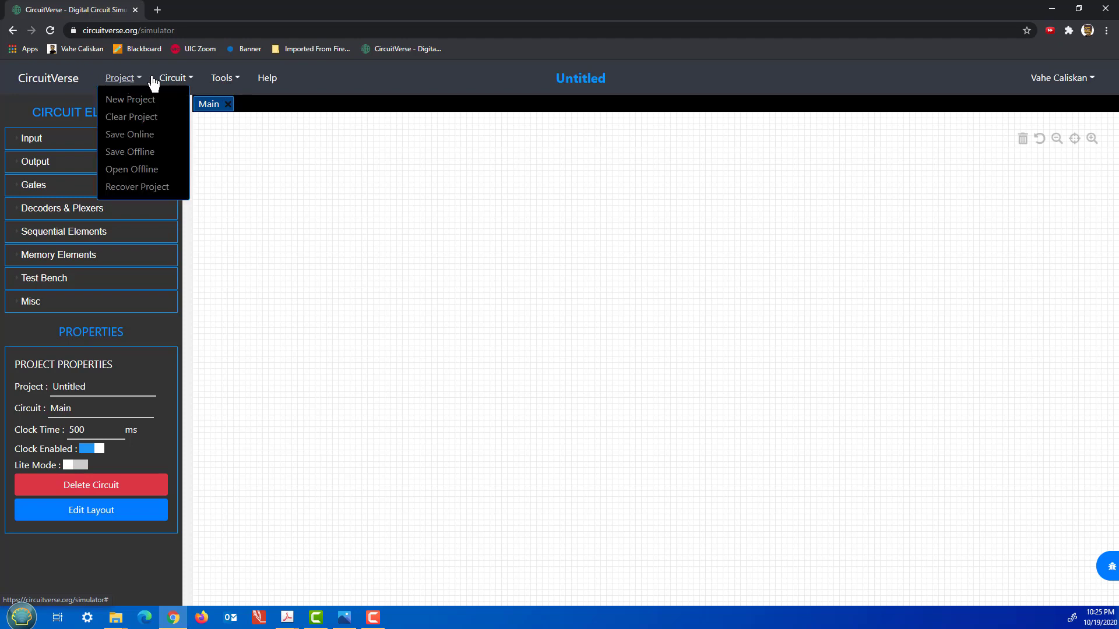
click(342, 79)
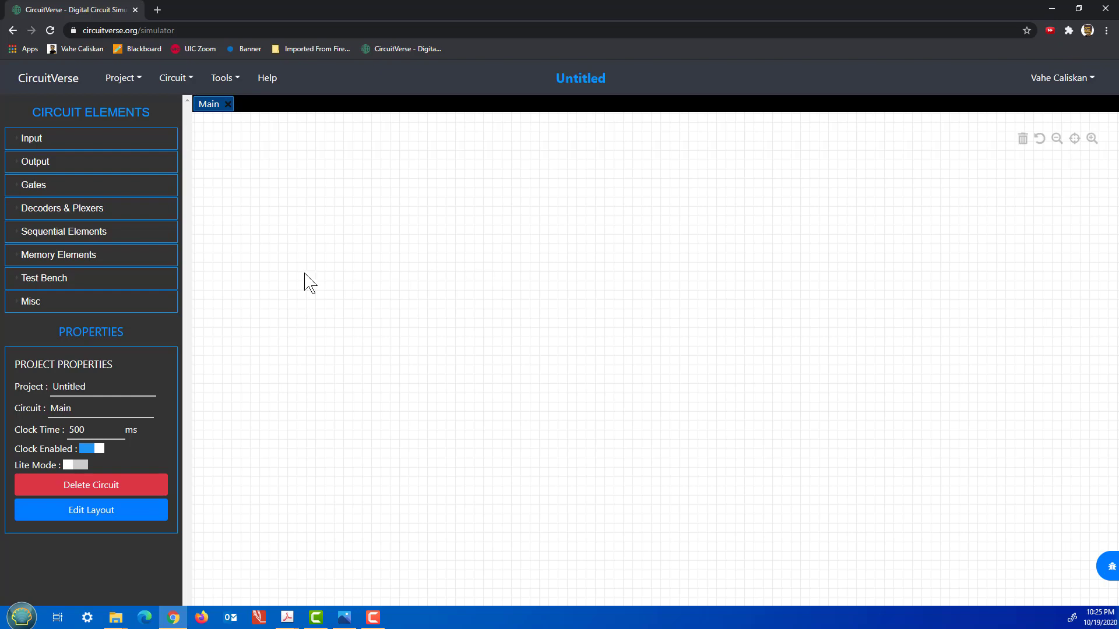
Drop an OR gate from the Gates list onto the Main canvas, then zoom in and center it.
click(86, 188)
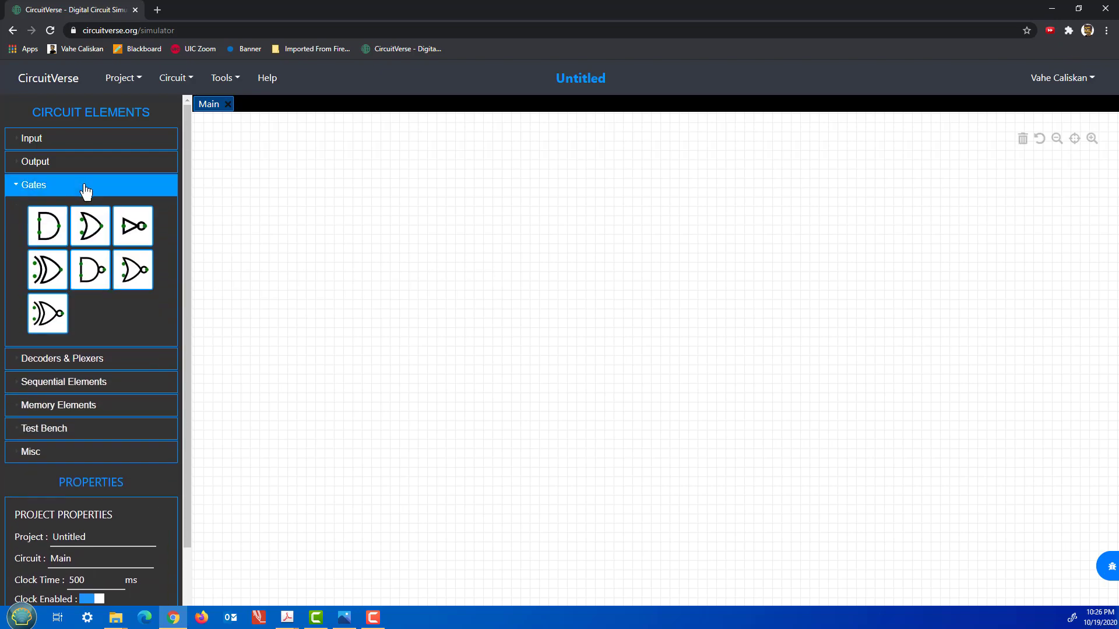
click(99, 239)
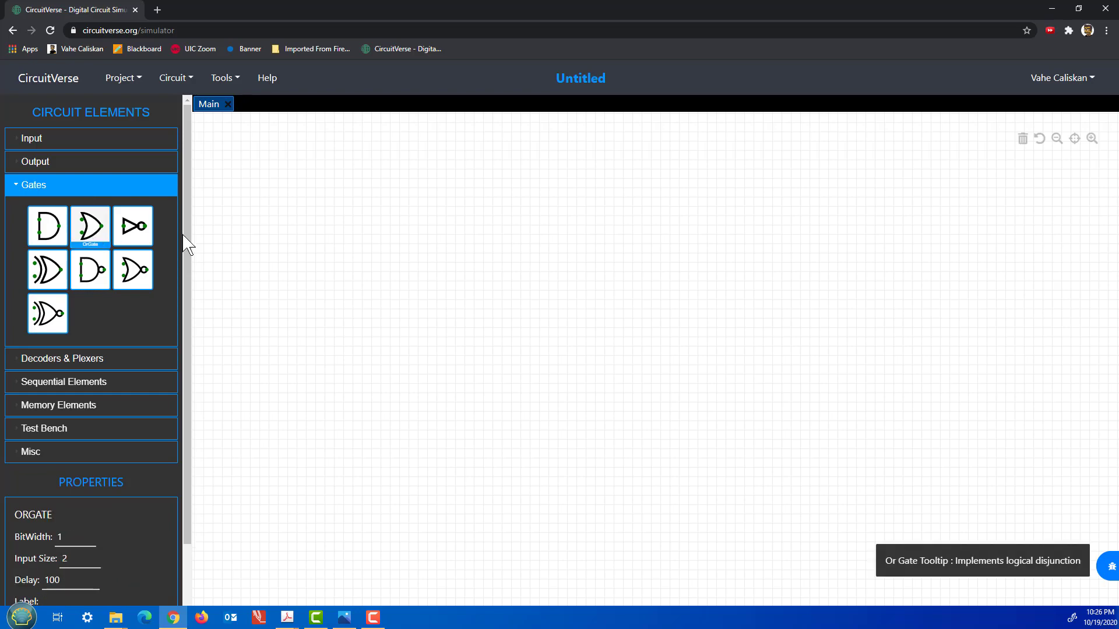
click(451, 242)
scroll(502, 307, up, 3)
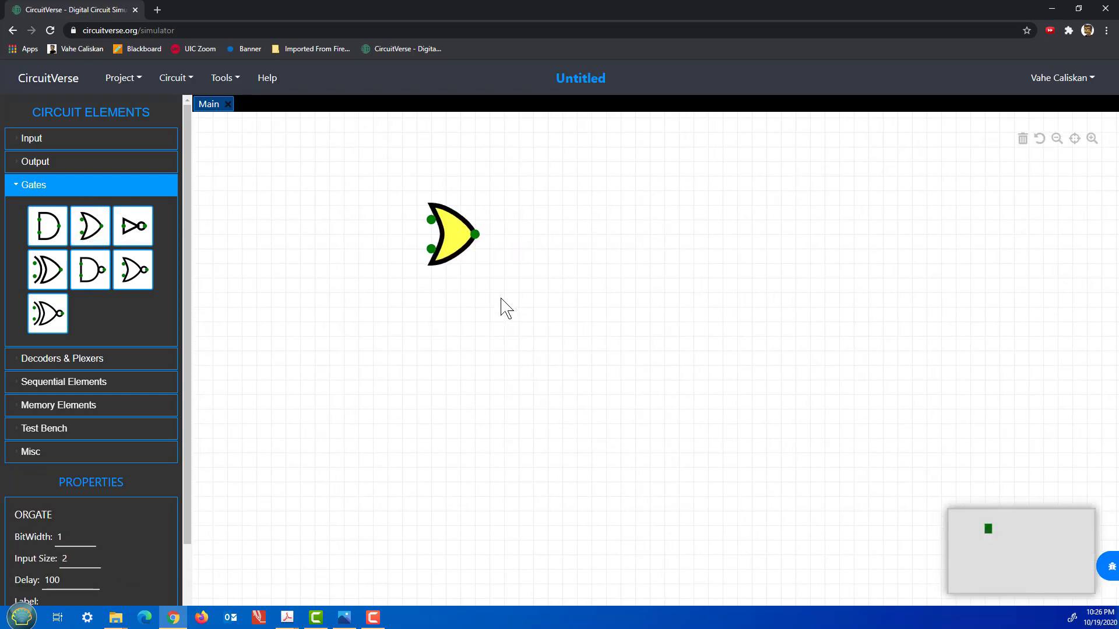
scroll(501, 307, up, 2)
drag(527, 355, 560, 372)
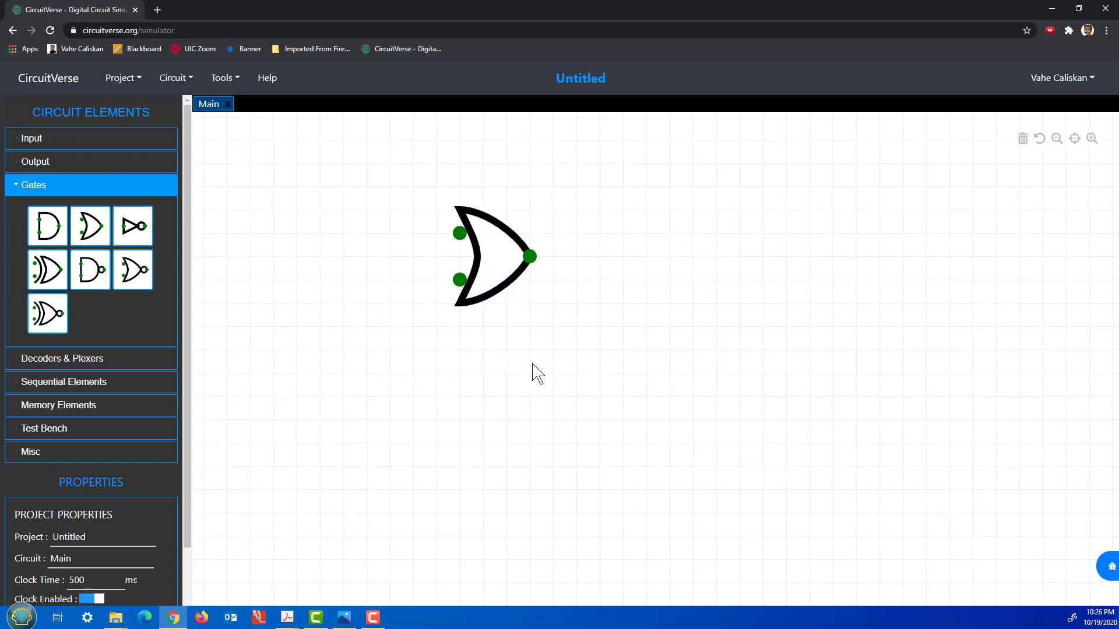
drag(532, 366, 637, 392)
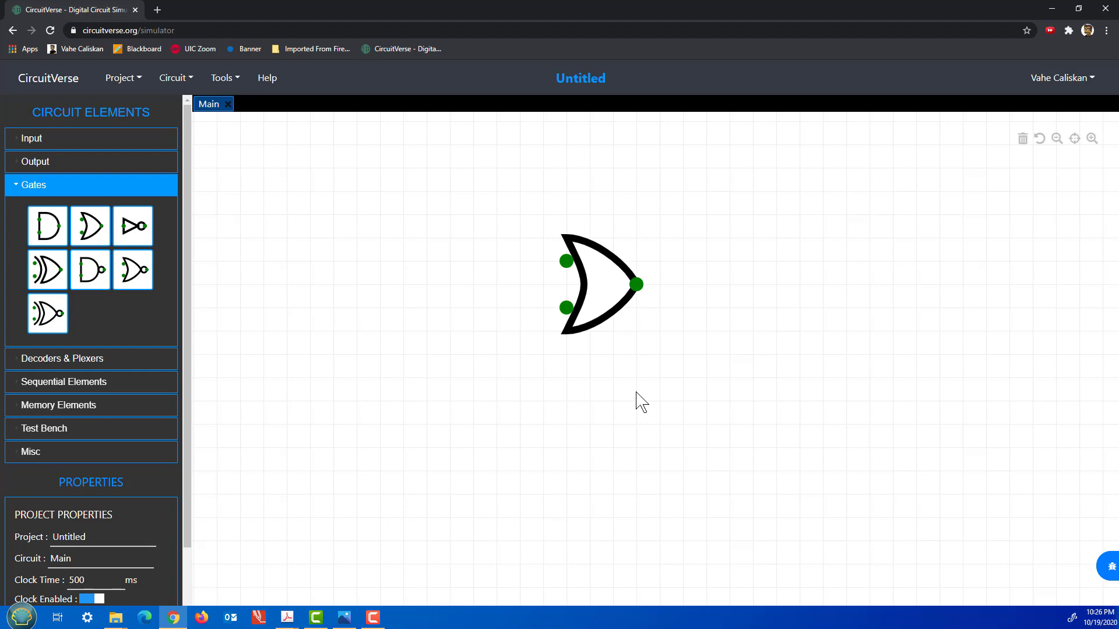
click(74, 143)
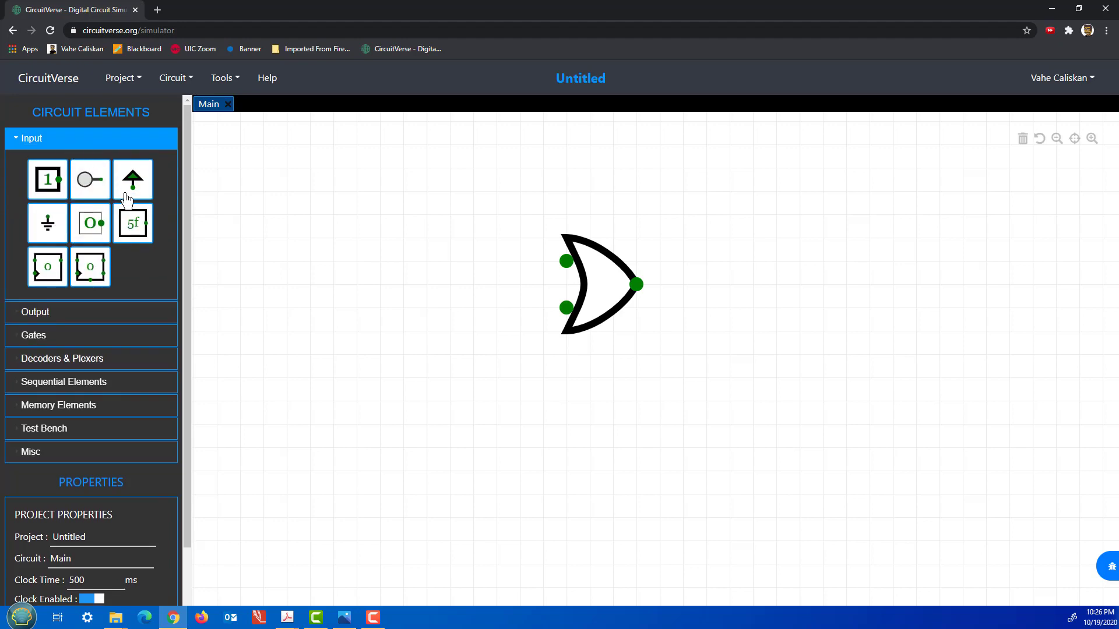
Place an Input element left of the OR gate and toggle it, leaving it at 0.
click(47, 179)
drag(449, 282, 404, 262)
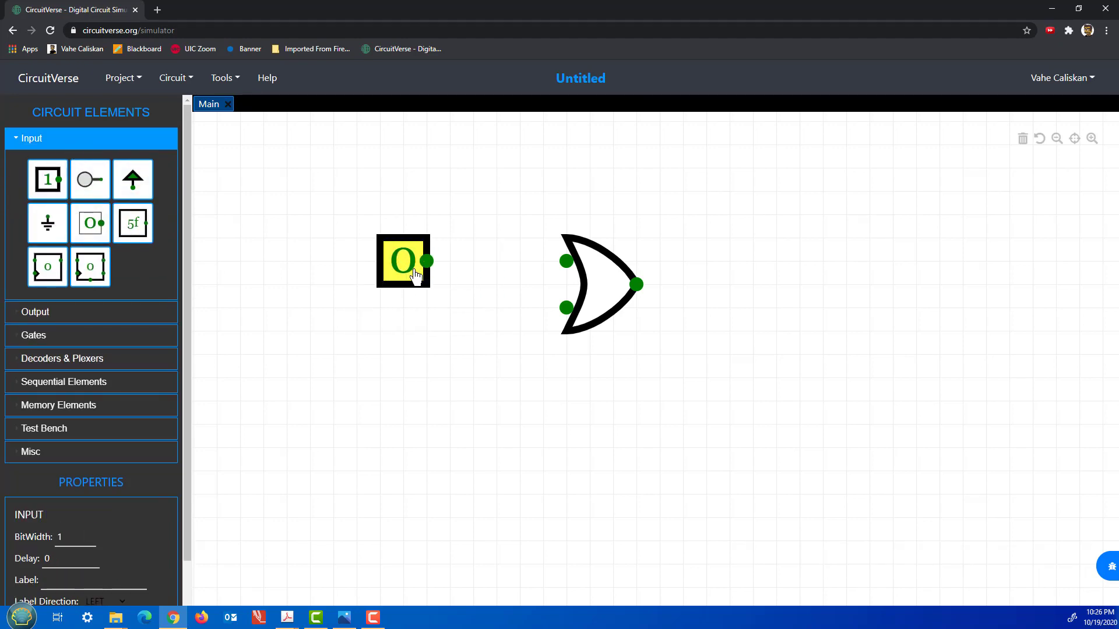
click(399, 275)
click(399, 267)
click(398, 268)
click(399, 268)
click(399, 267)
click(399, 268)
click(399, 269)
click(401, 274)
click(376, 336)
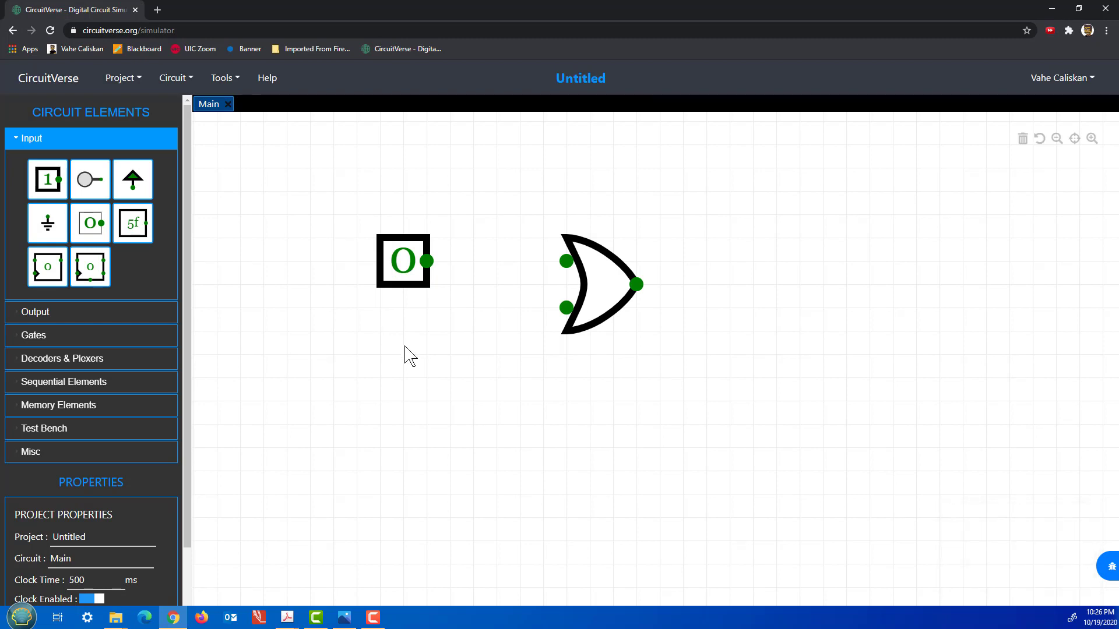
click(397, 284)
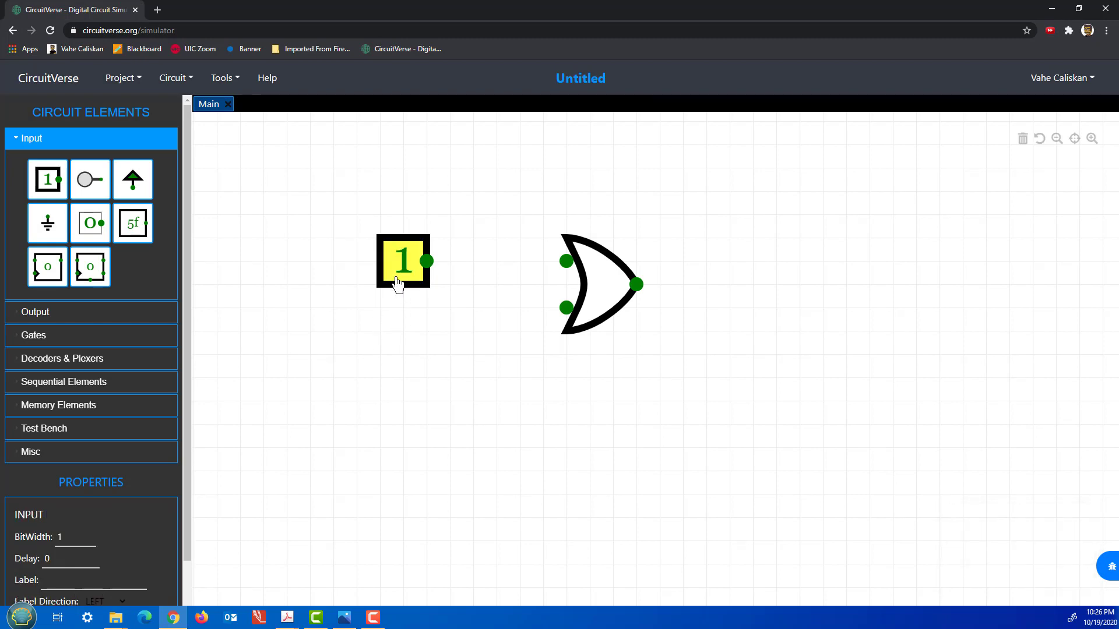
click(419, 283)
click(419, 284)
click(418, 284)
click(419, 284)
click(419, 284)
click(393, 388)
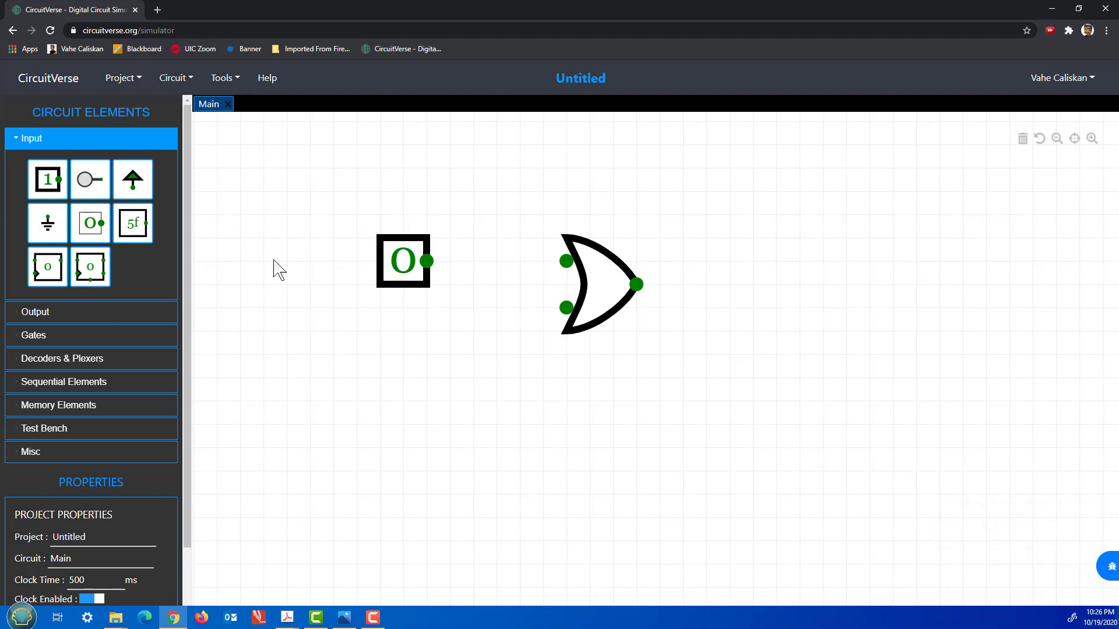
Add a second Input below the first and set it to 1.
drag(76, 203, 425, 362)
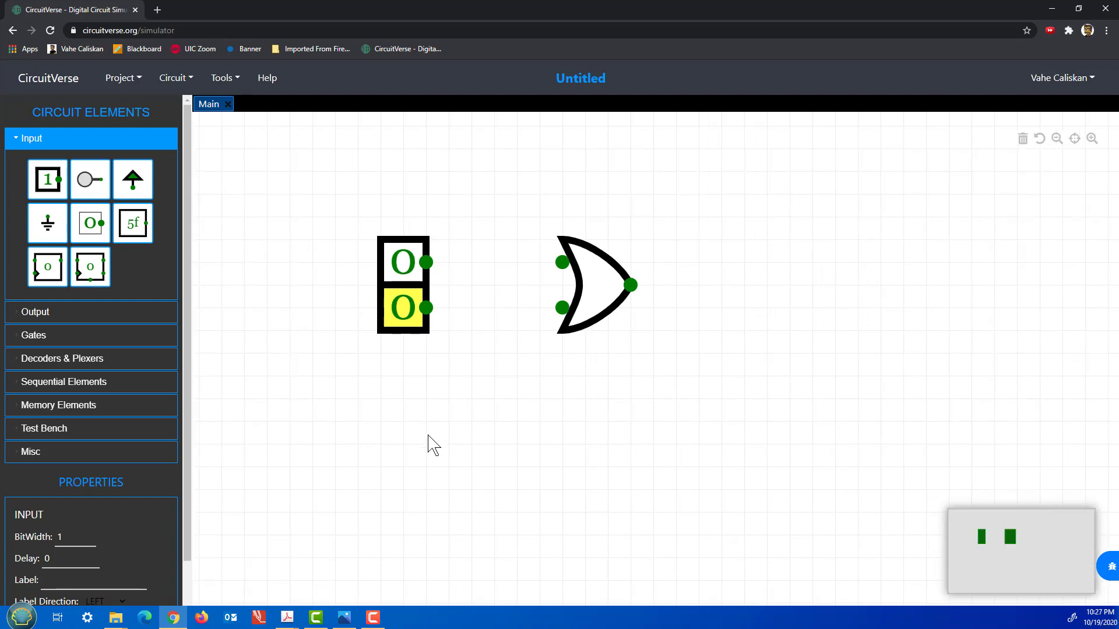
click(427, 356)
click(408, 319)
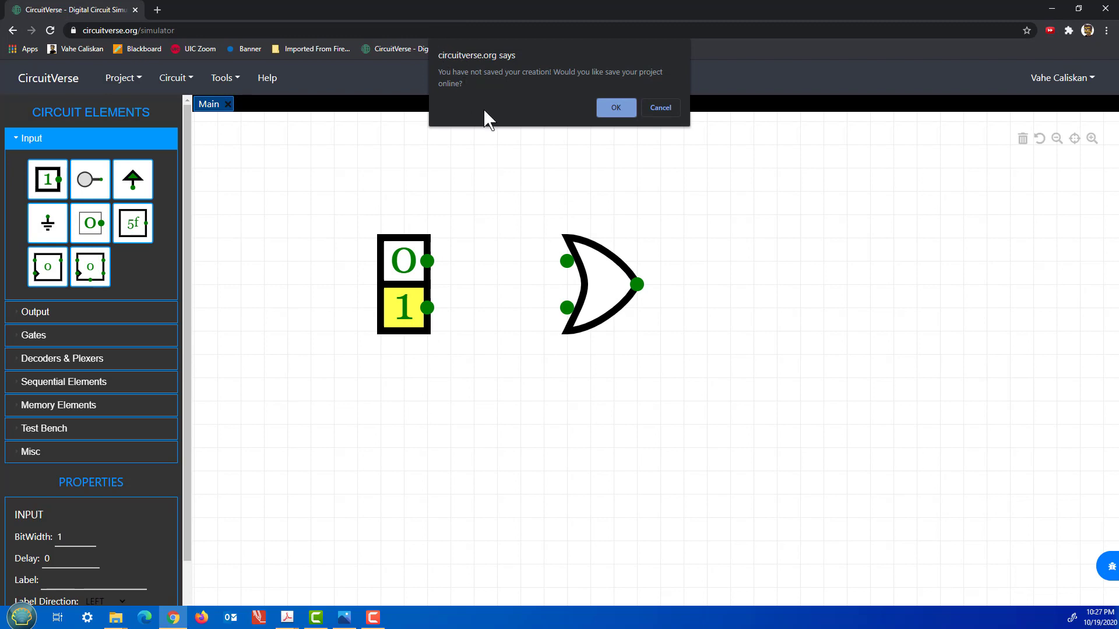
Accept the online-save prompt, name the project sample1, update its details, and relaunch the simulator.
click(618, 107)
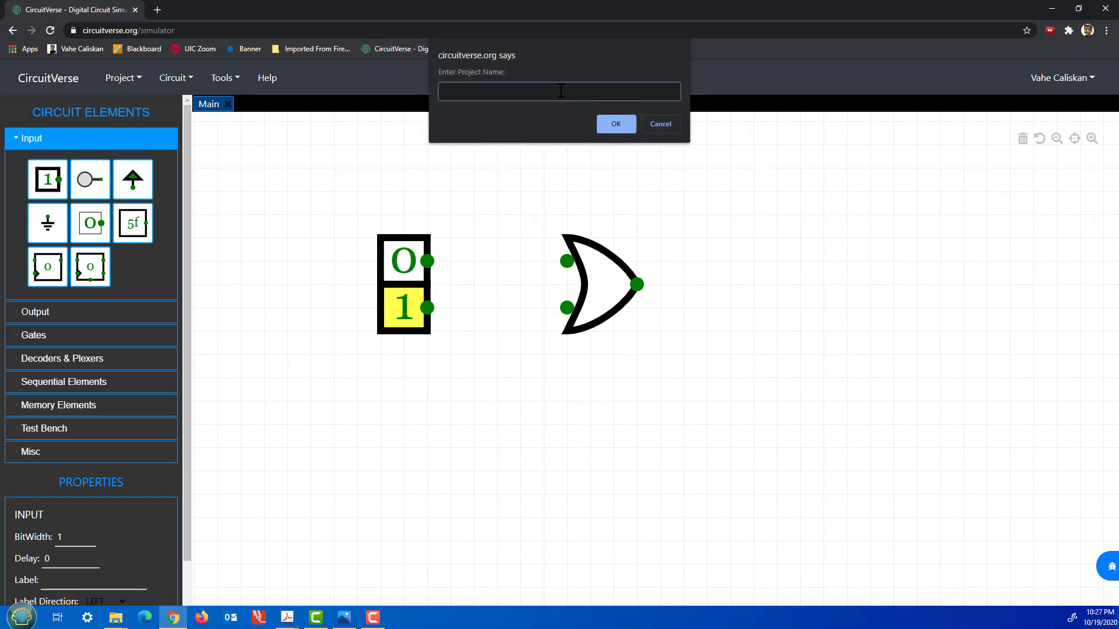
text(sampel)
text(l)
click(620, 125)
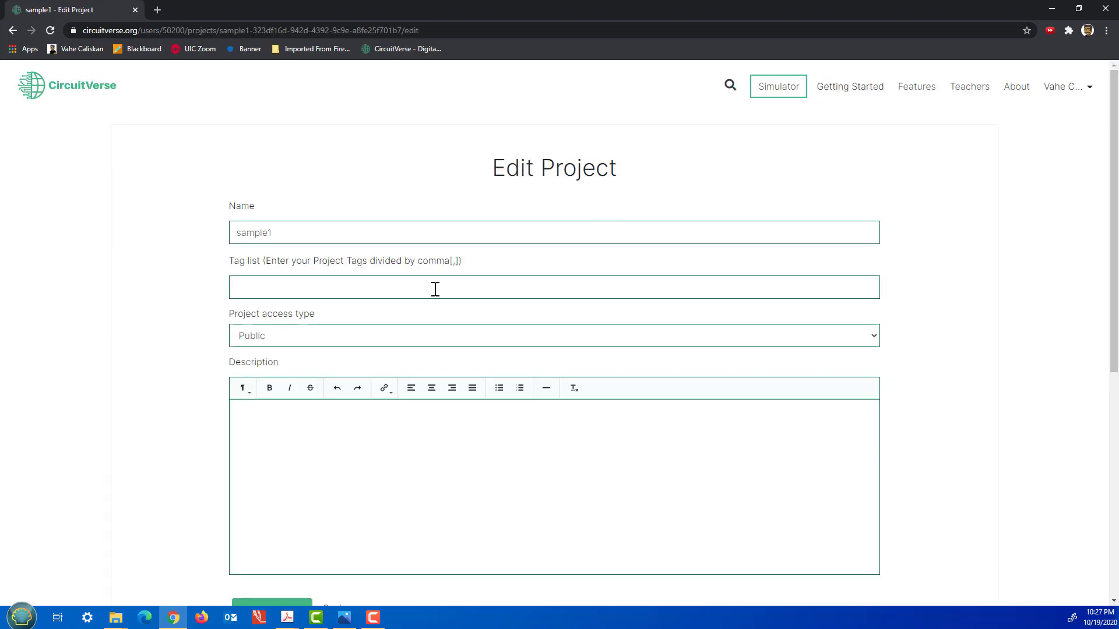
scroll(420, 297, down, 7)
click(285, 220)
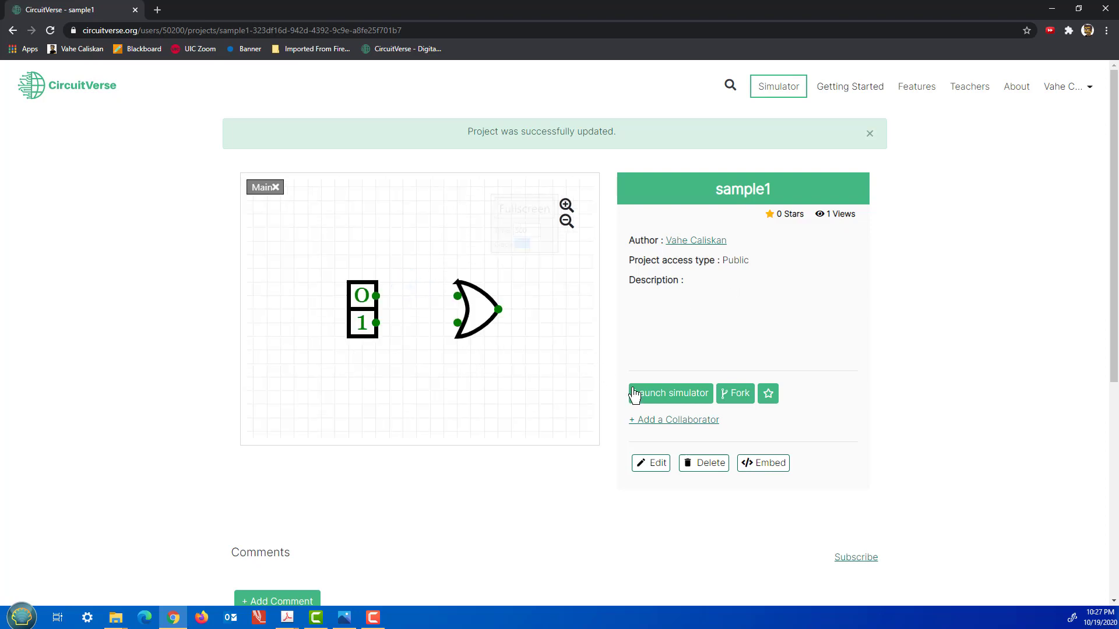
click(686, 399)
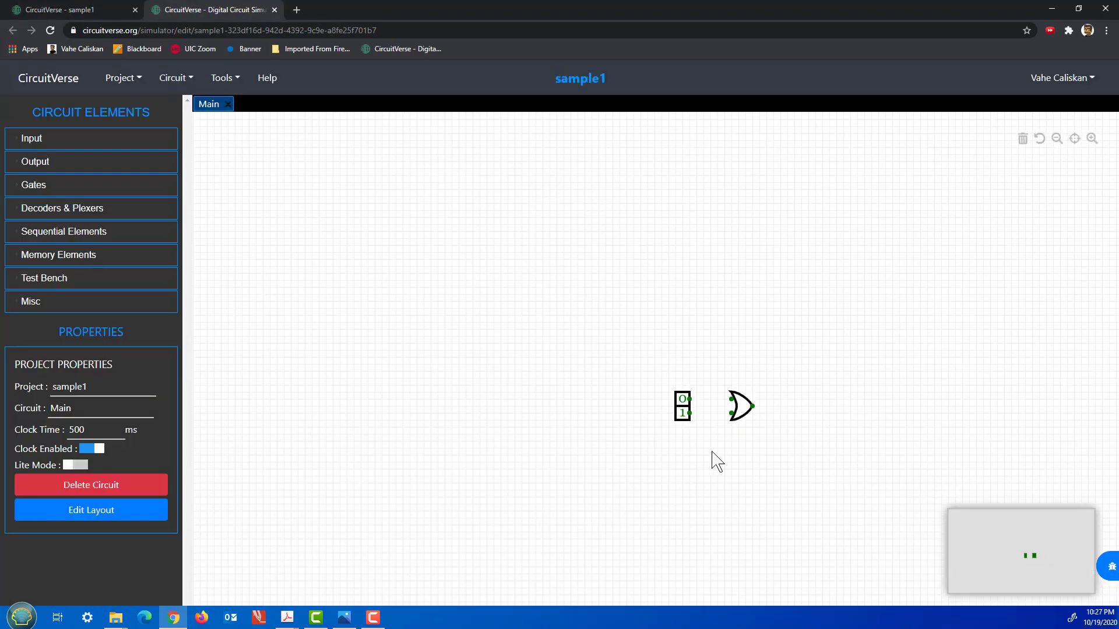
Recenter the circuit, set the top input to 1, and give the inputs Labels A and B.
drag(687, 430, 505, 345)
scroll(505, 343, up, 5)
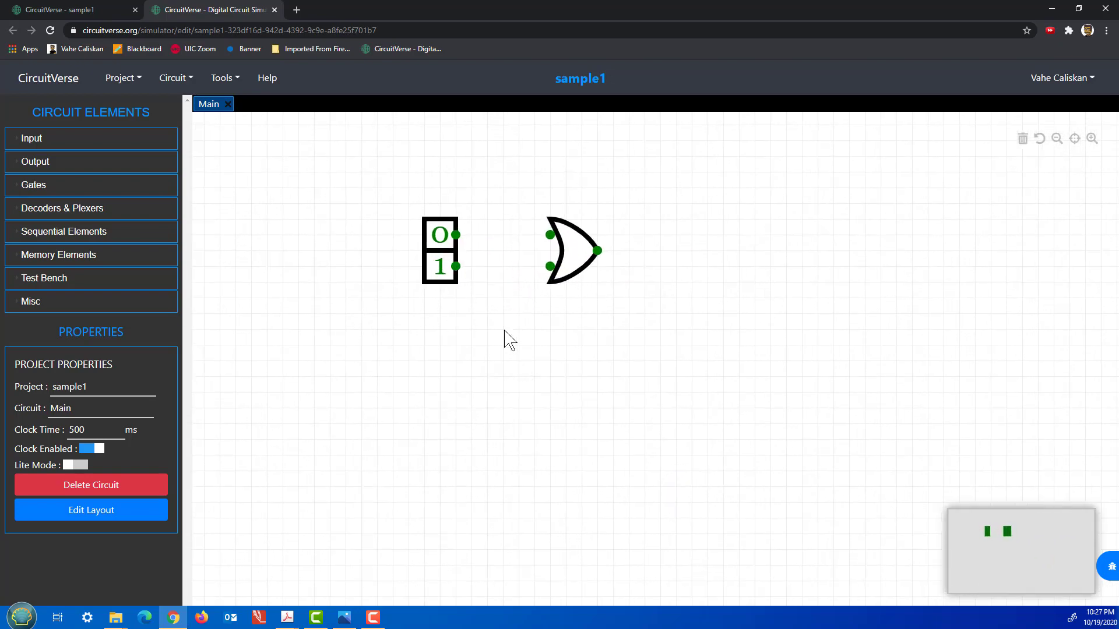
drag(505, 292, 525, 330)
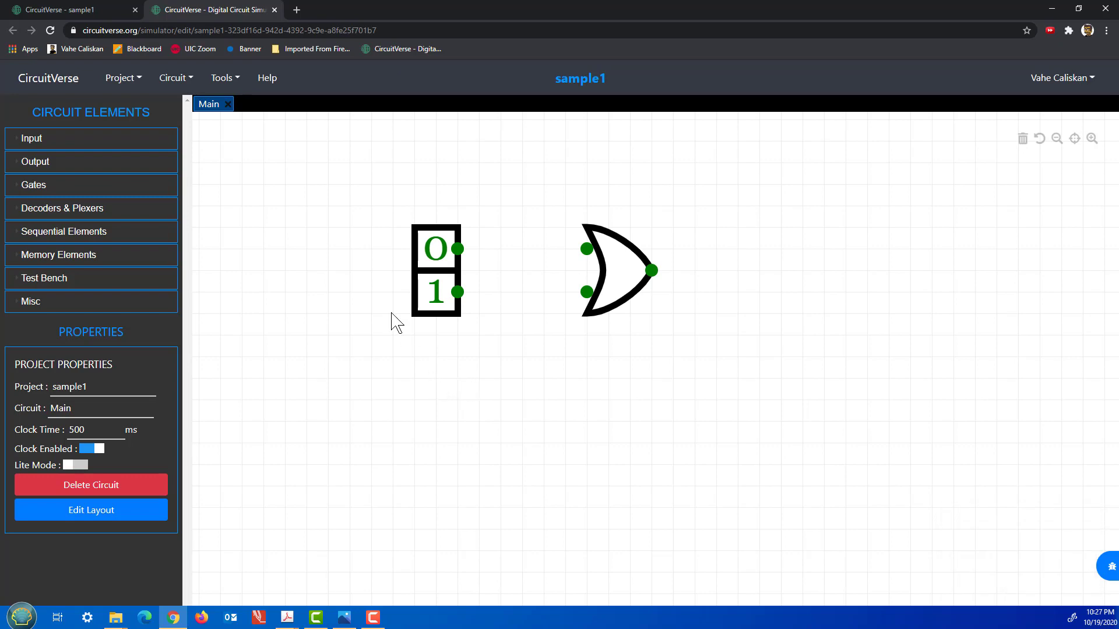
click(430, 233)
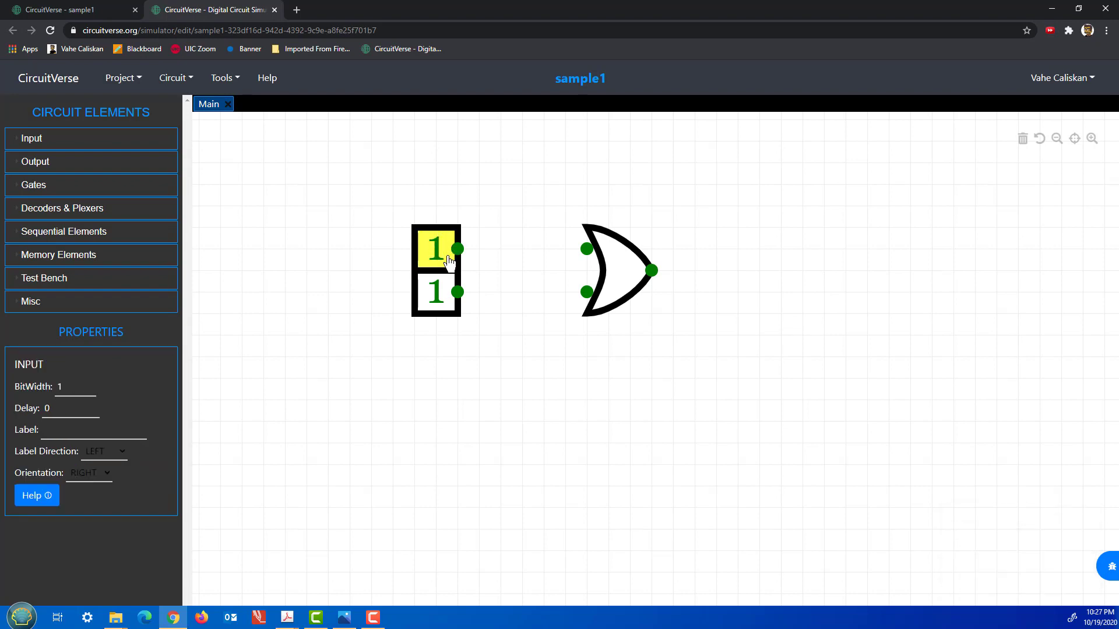
click(58, 436)
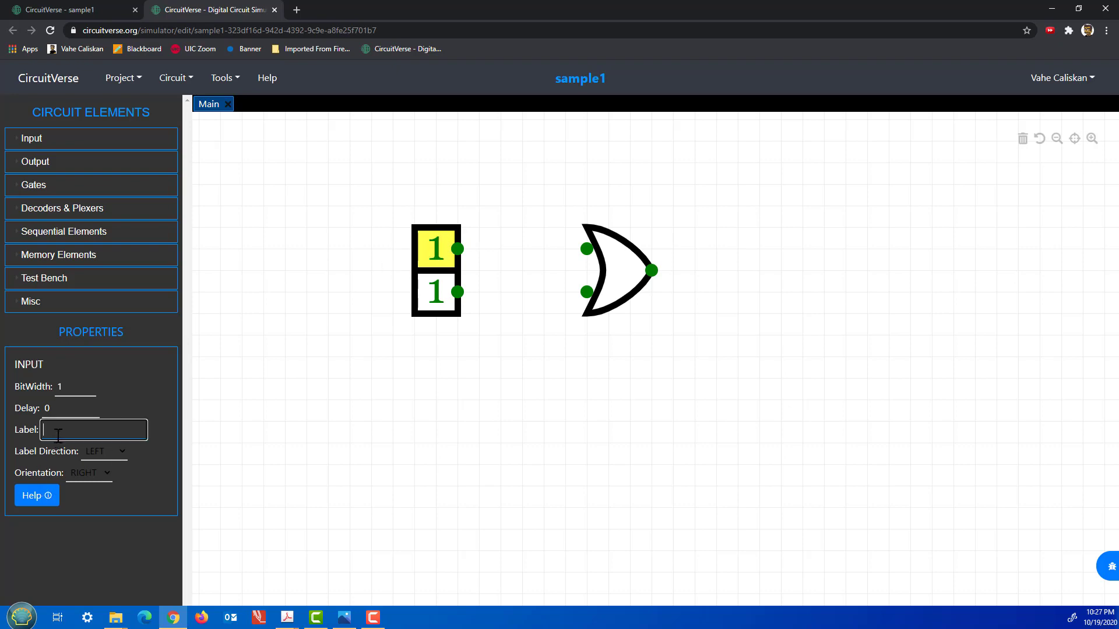
text(A)
click(426, 310)
click(98, 431)
text(B)
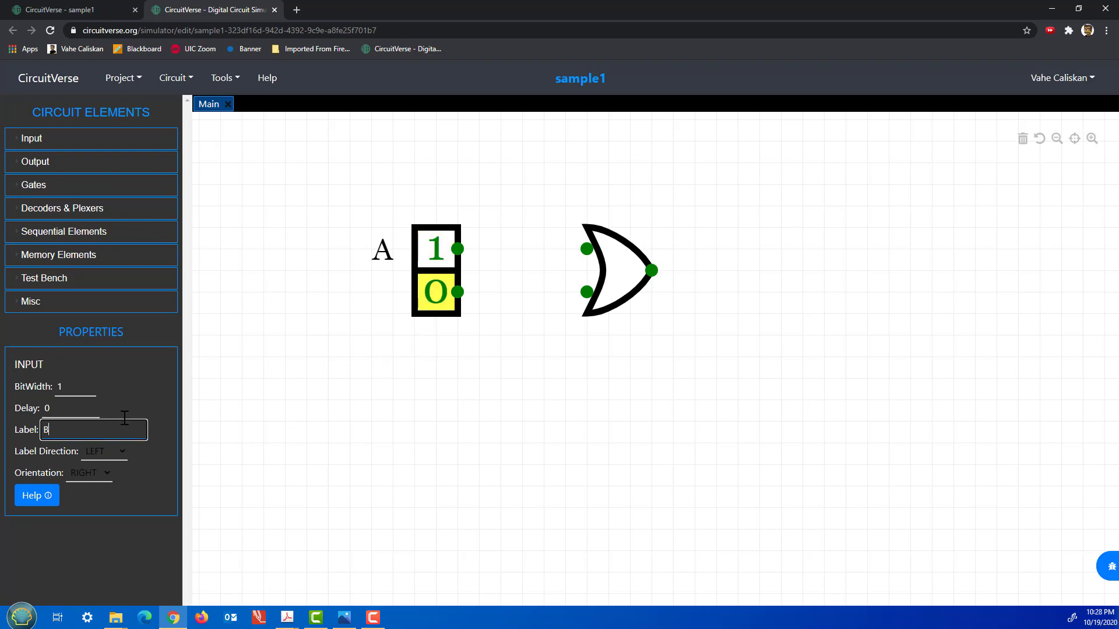
click(466, 444)
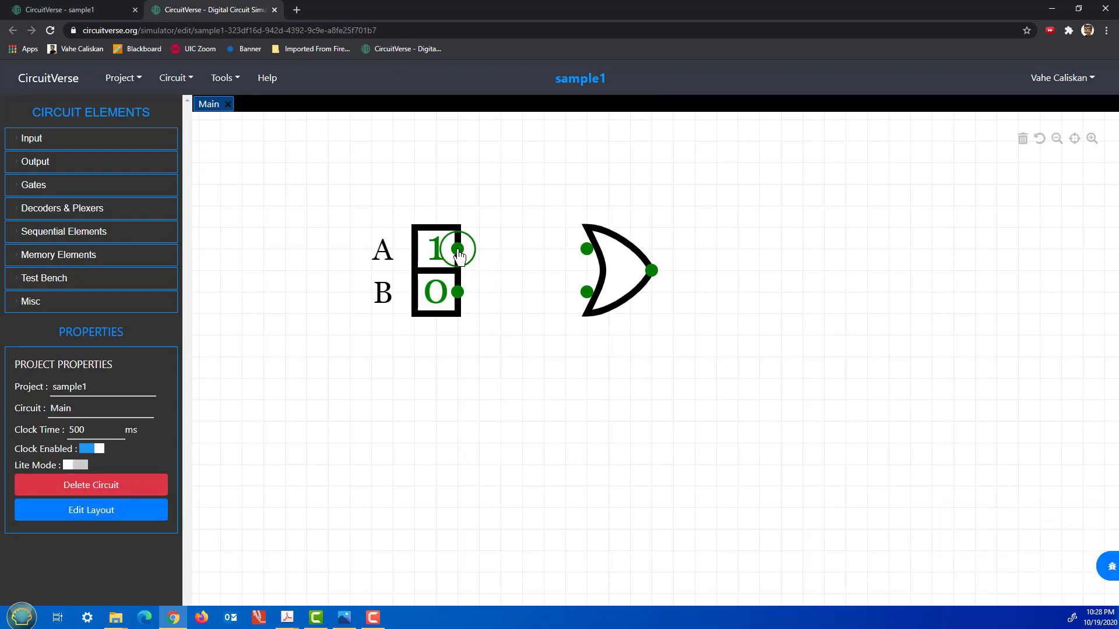
Wire A and B to the OR gate's two inputs and toggle them to test combinations.
drag(458, 249, 586, 249)
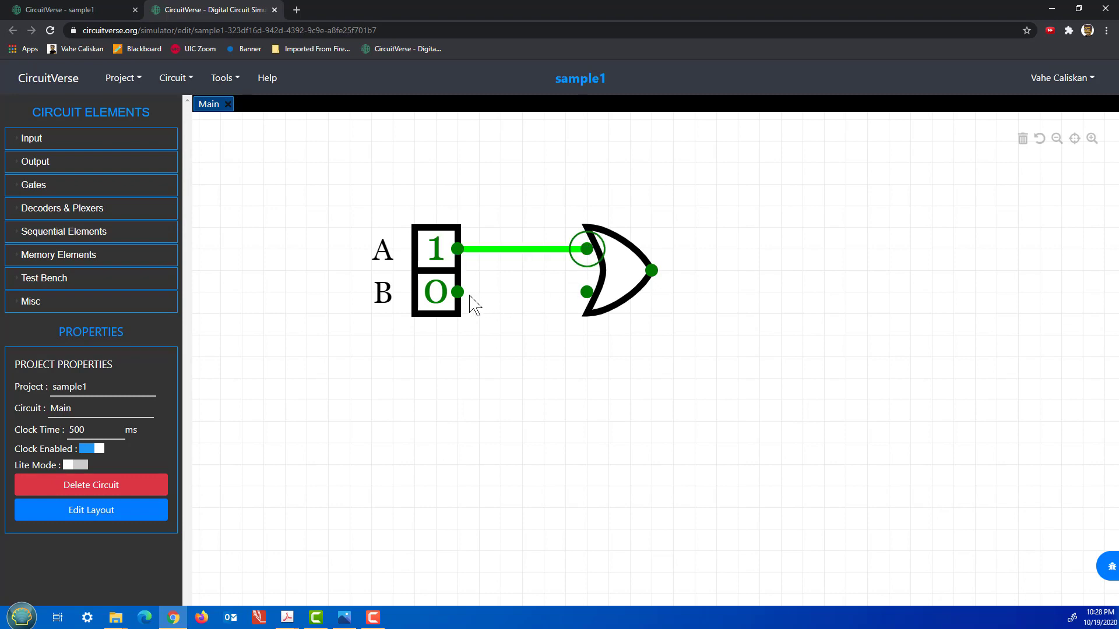
drag(458, 292, 587, 292)
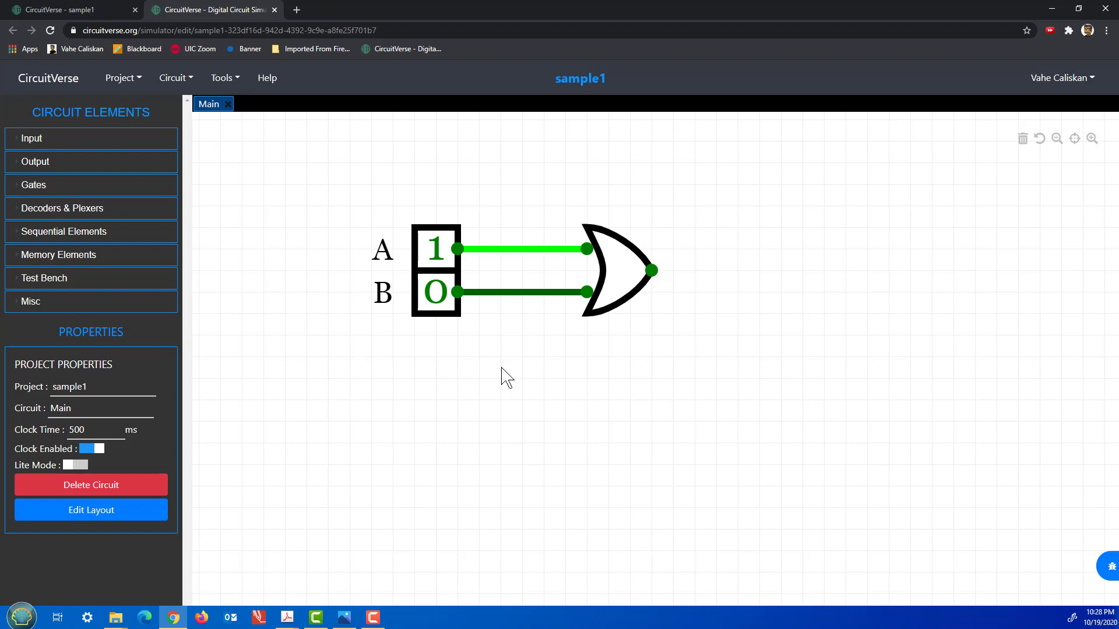
click(434, 299)
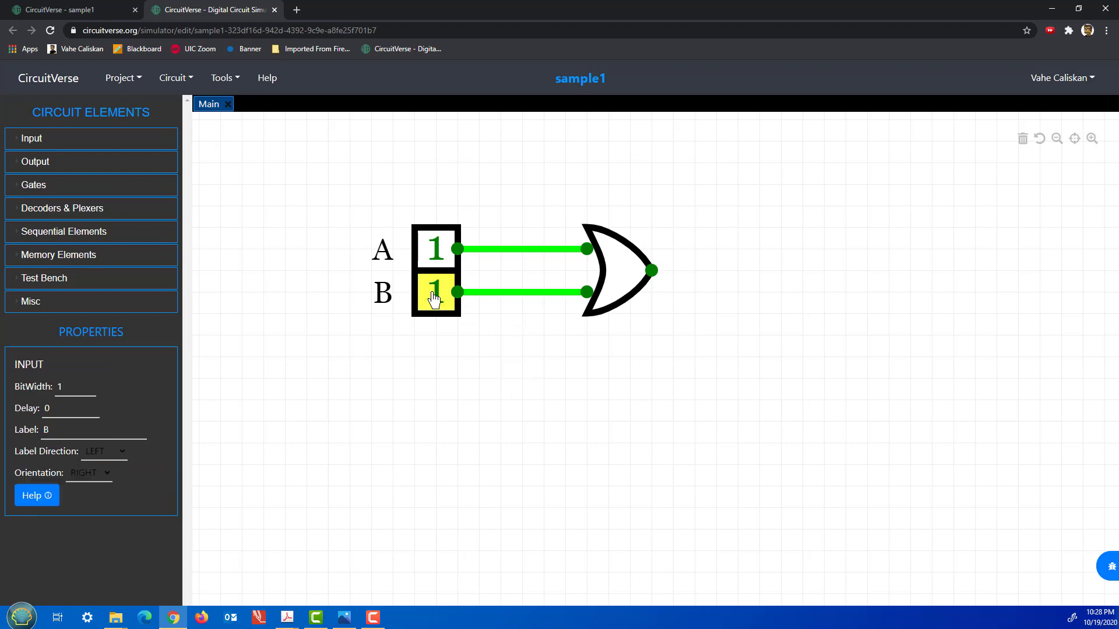
click(434, 299)
click(434, 298)
click(436, 260)
click(436, 260)
click(436, 260)
click(437, 260)
click(437, 292)
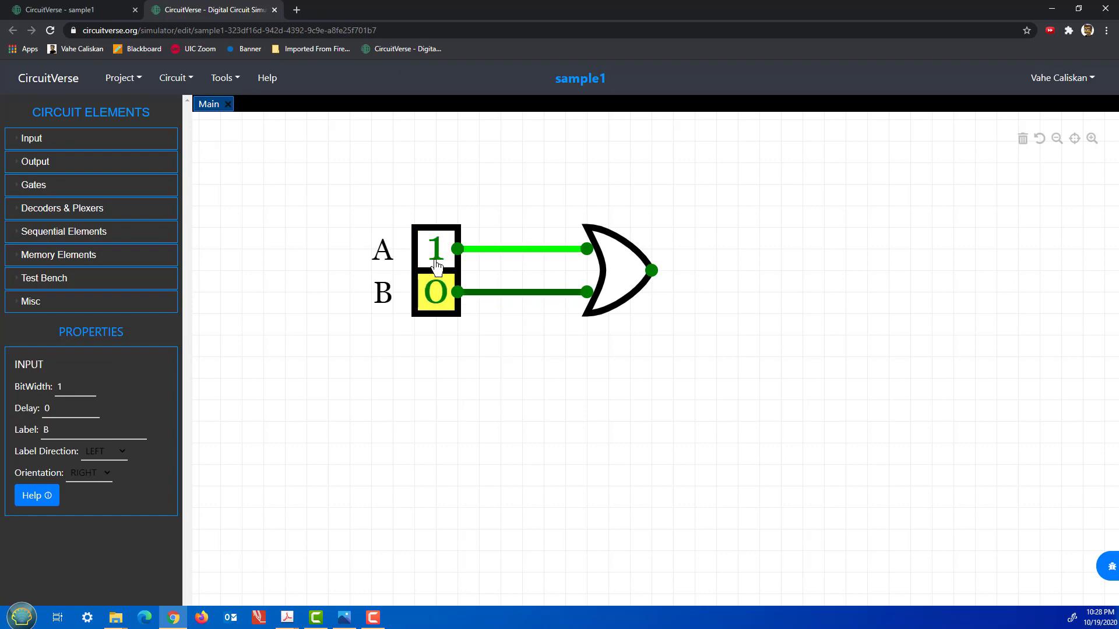
click(436, 260)
click(437, 291)
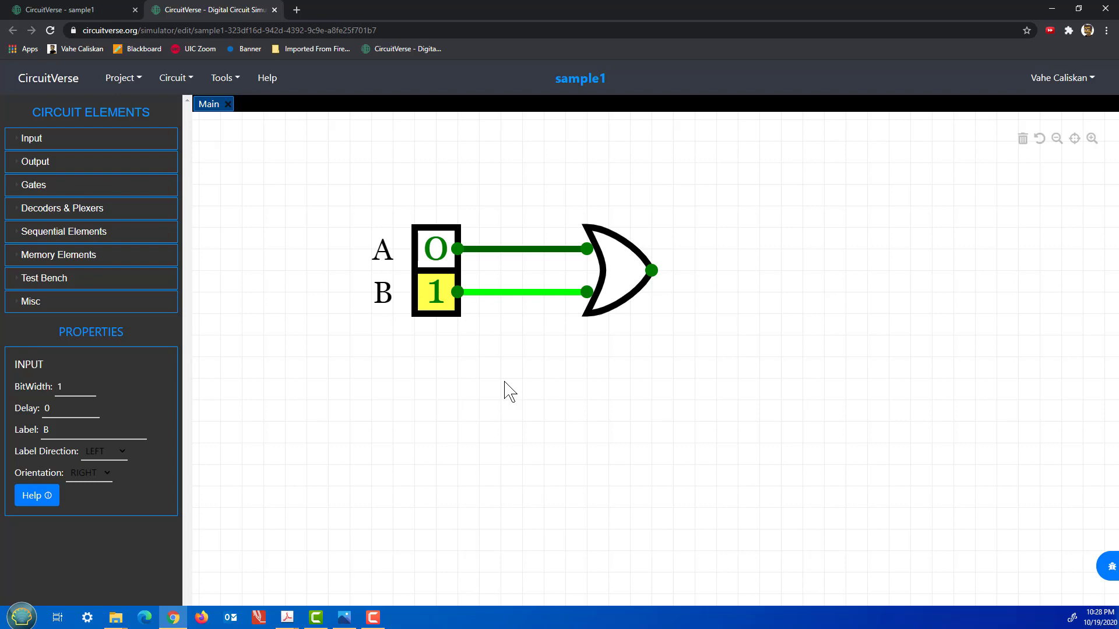
Place an Output element right of the OR gate and wire it to the gate's output.
click(103, 169)
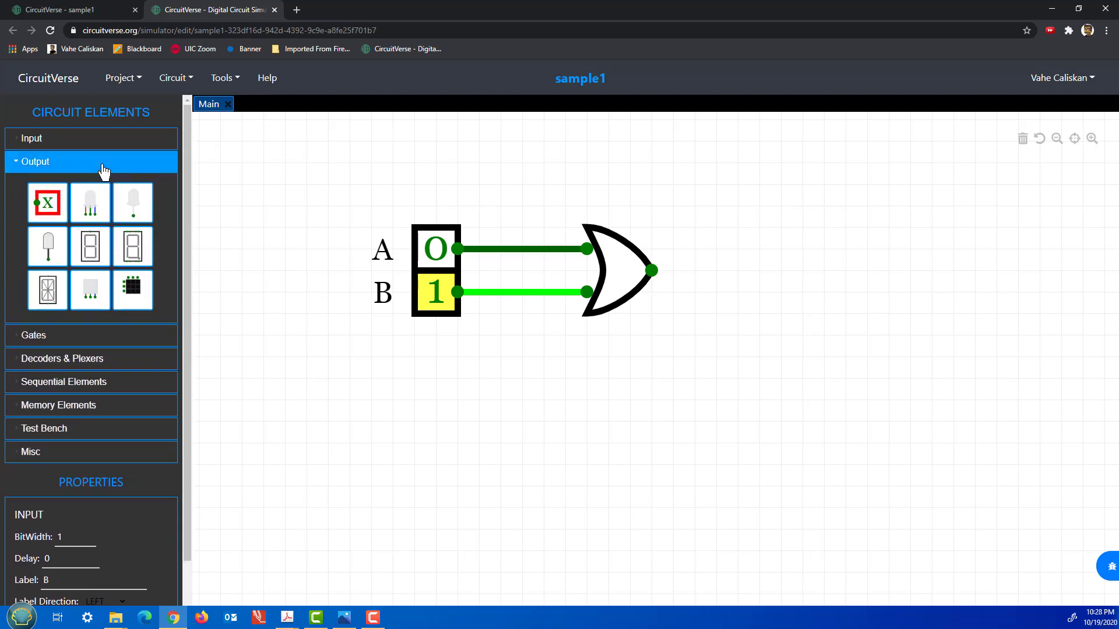
click(48, 204)
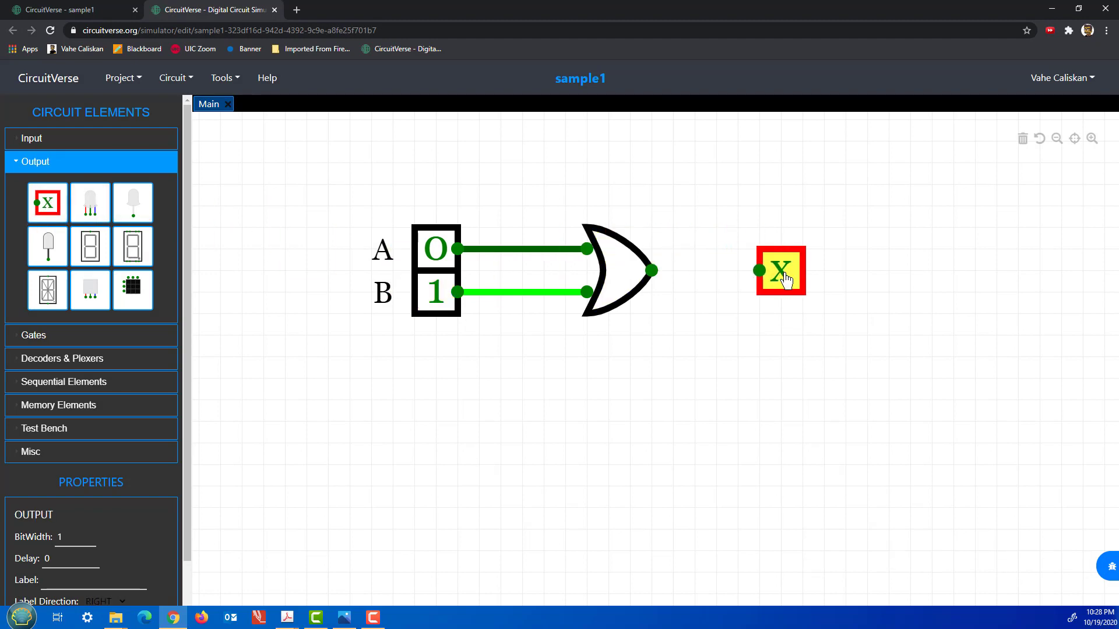
drag(759, 271, 654, 269)
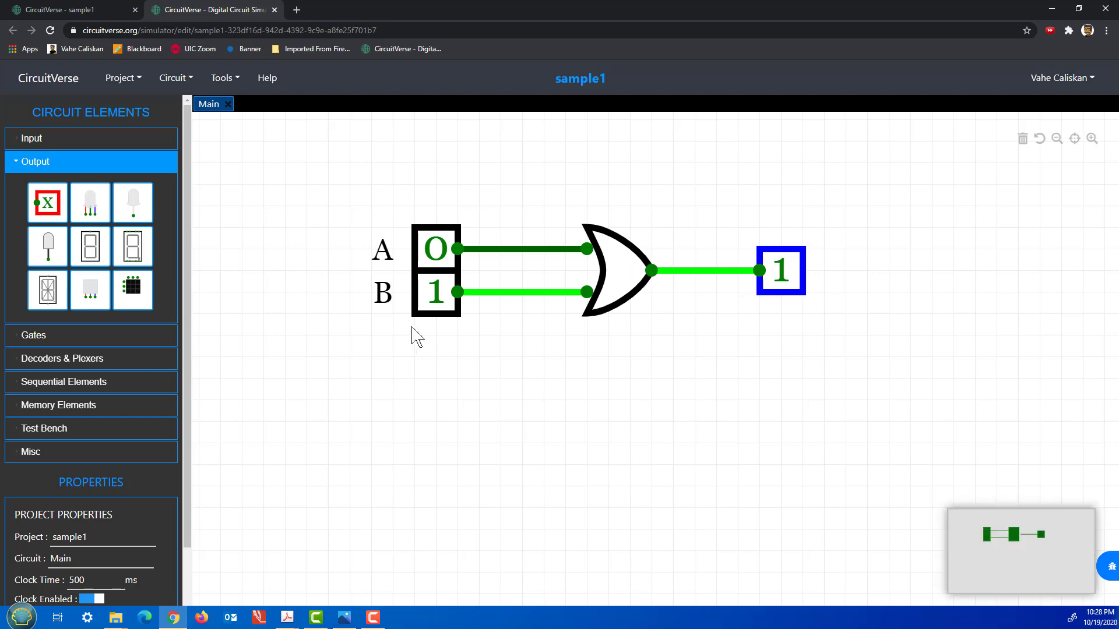
Toggle inputs B and A repeatedly, finishing with A=0, B=0 and the output reading 0.
click(439, 307)
click(439, 307)
click(438, 307)
click(439, 307)
click(438, 307)
click(439, 308)
click(438, 254)
click(438, 254)
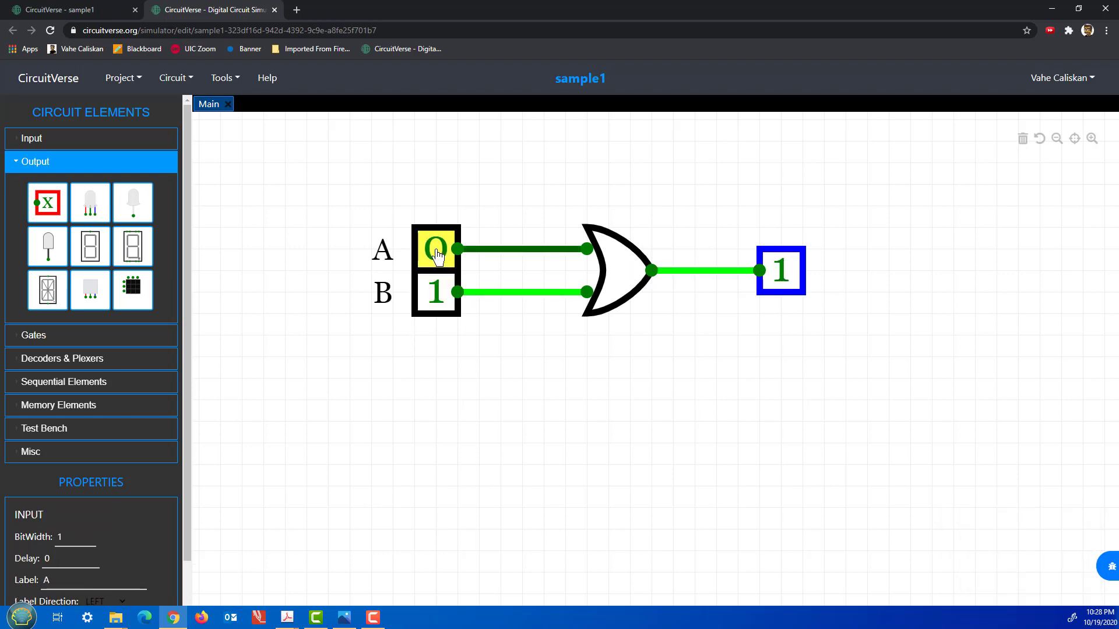
click(445, 300)
click(445, 300)
click(438, 255)
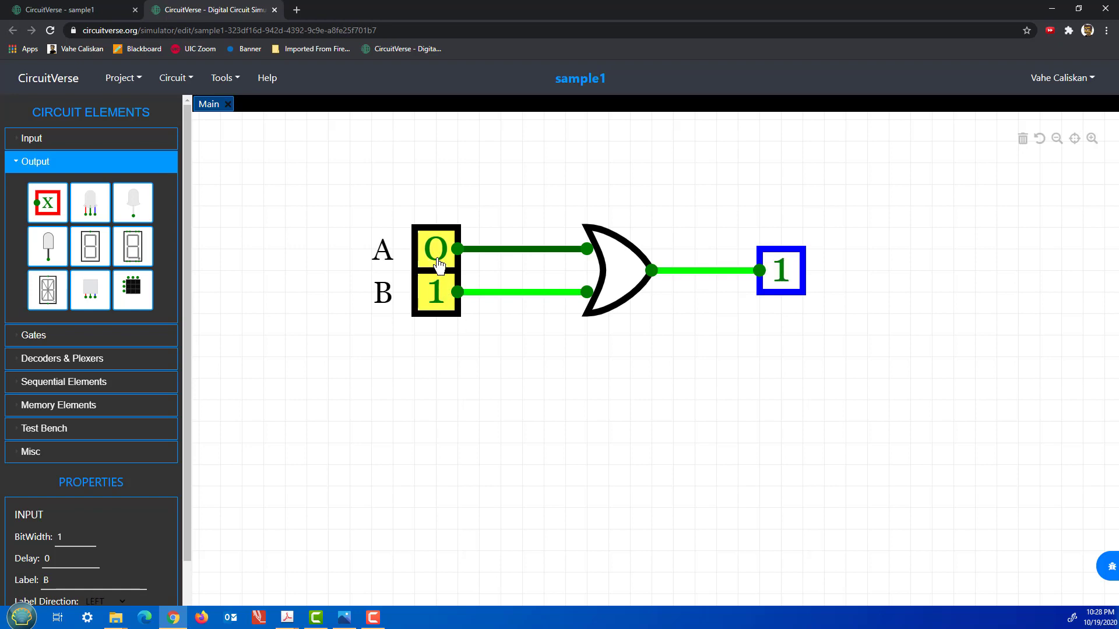
click(438, 254)
click(445, 300)
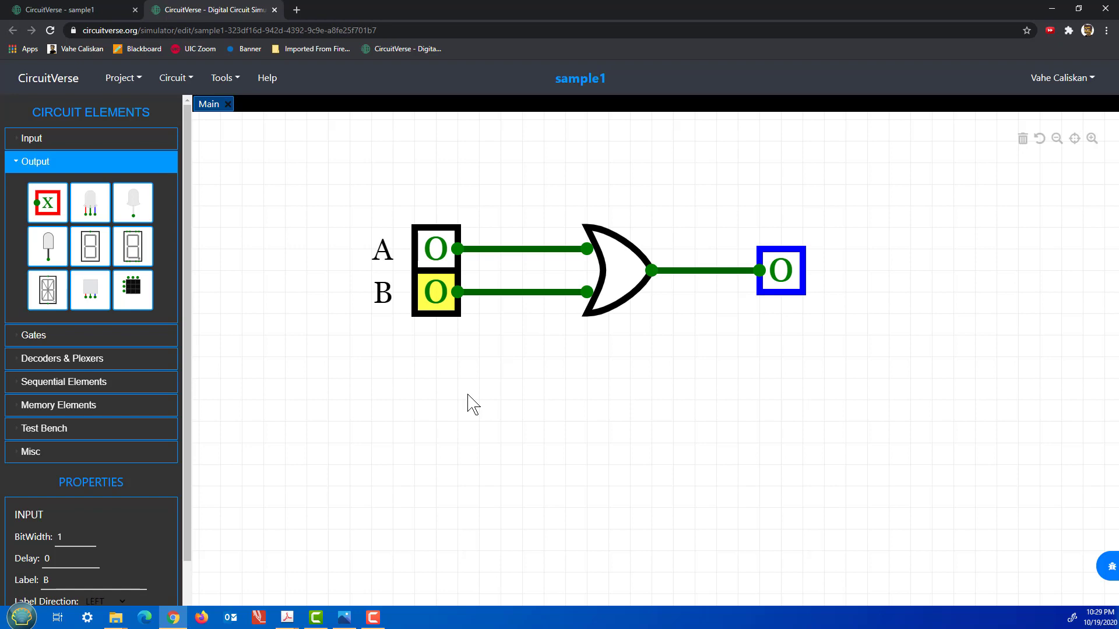
Save sample1 via Project > Save Online, then zoom in and pan to recenter the circuit.
click(120, 81)
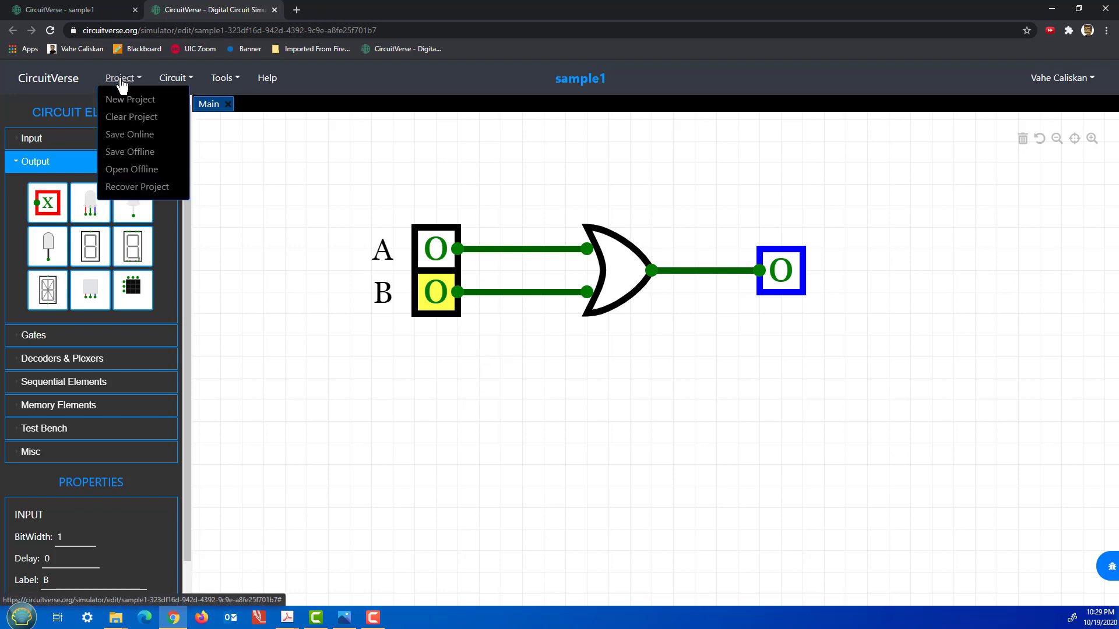
click(135, 138)
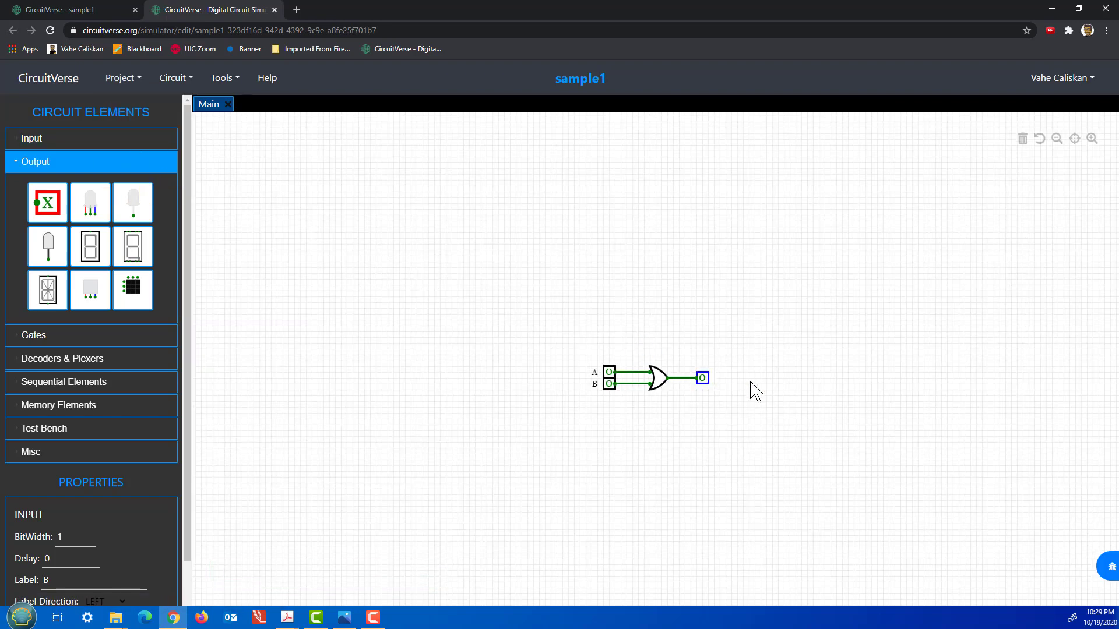
scroll(723, 389, up, 5)
scroll(719, 386, up, 1)
drag(527, 461, 587, 370)
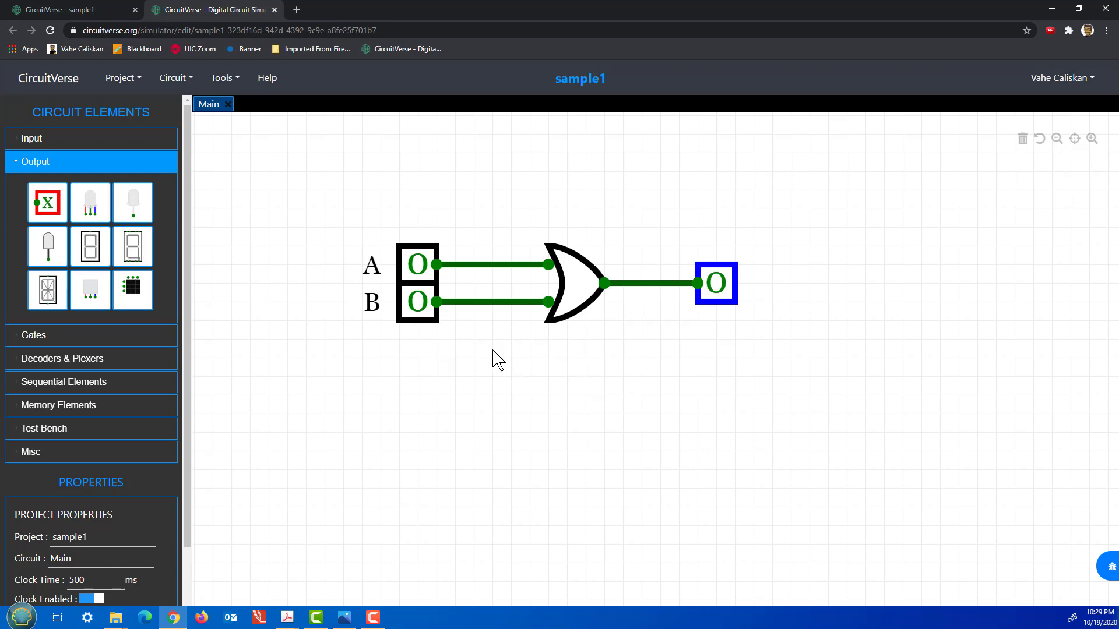
Raise input A's bit width from 1 to 4 so it reads 0000.
click(415, 256)
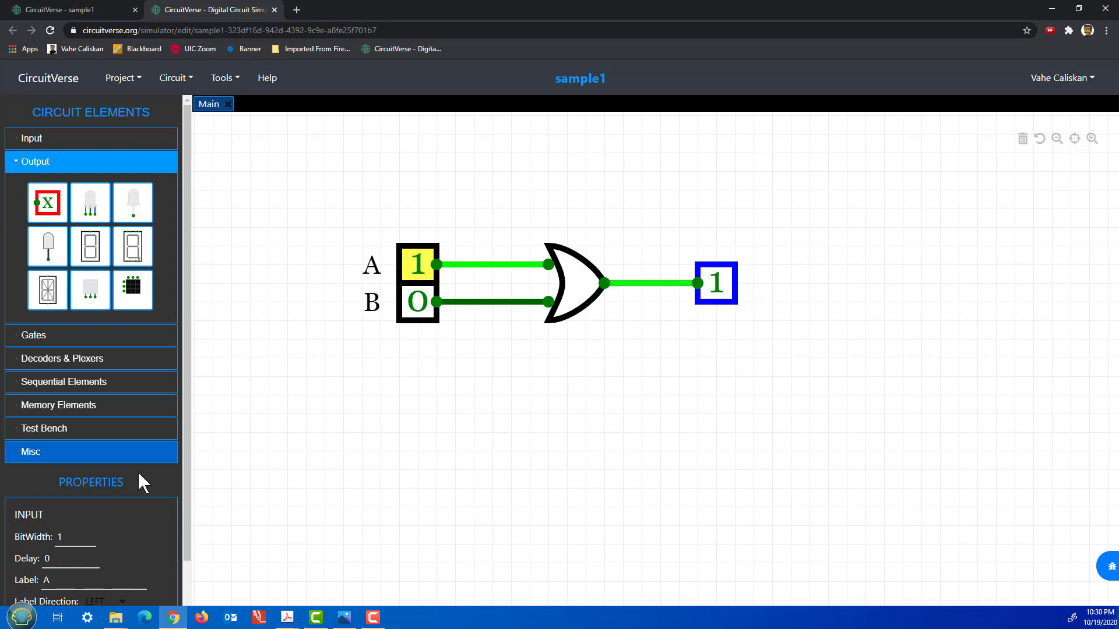
scroll(112, 490, down, 1)
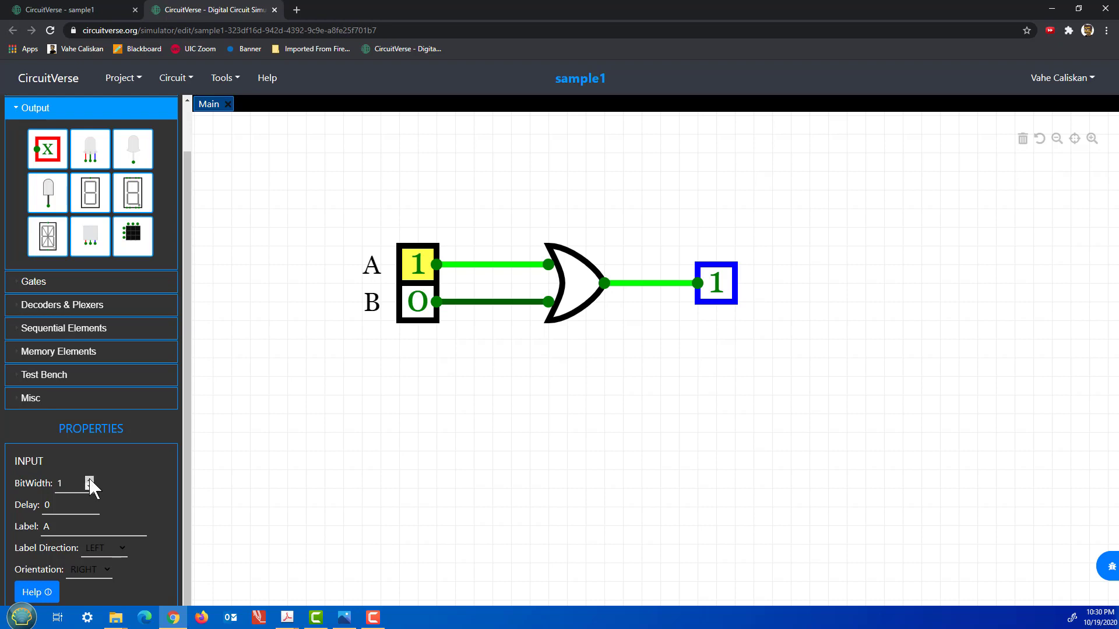
double_click(90, 480)
click(89, 480)
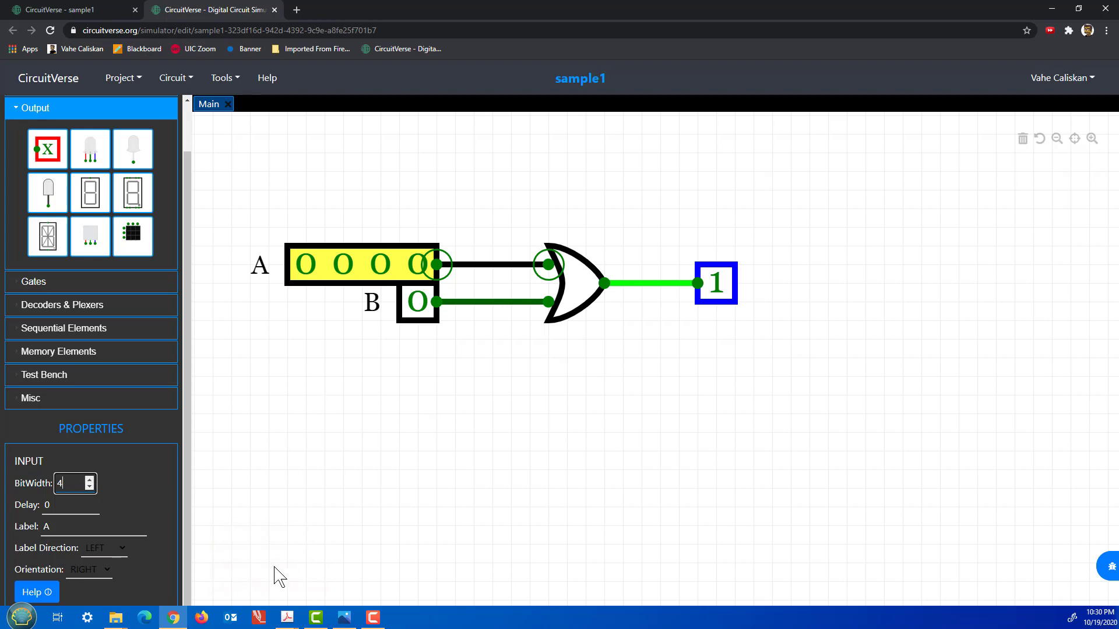
click(420, 331)
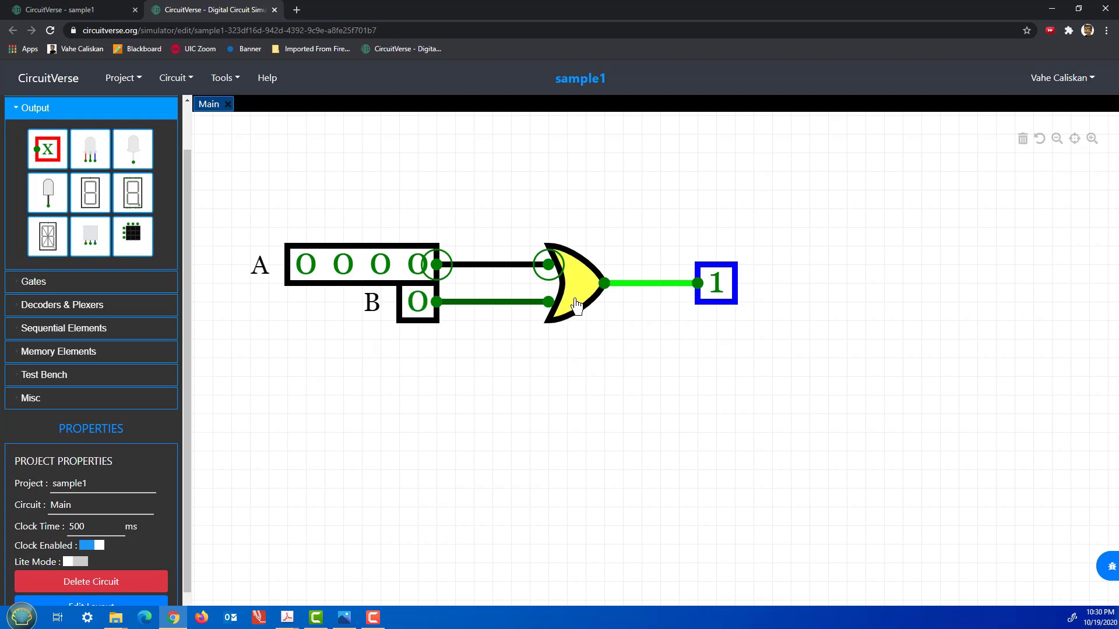
Set input B's bit width to 4.
click(576, 304)
click(709, 300)
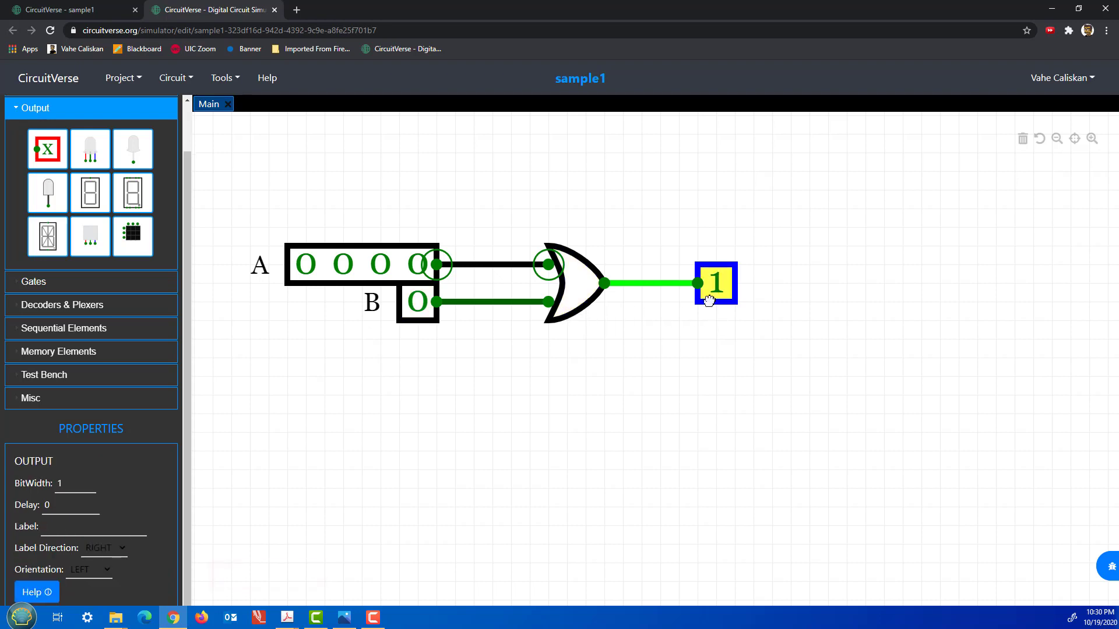
click(585, 306)
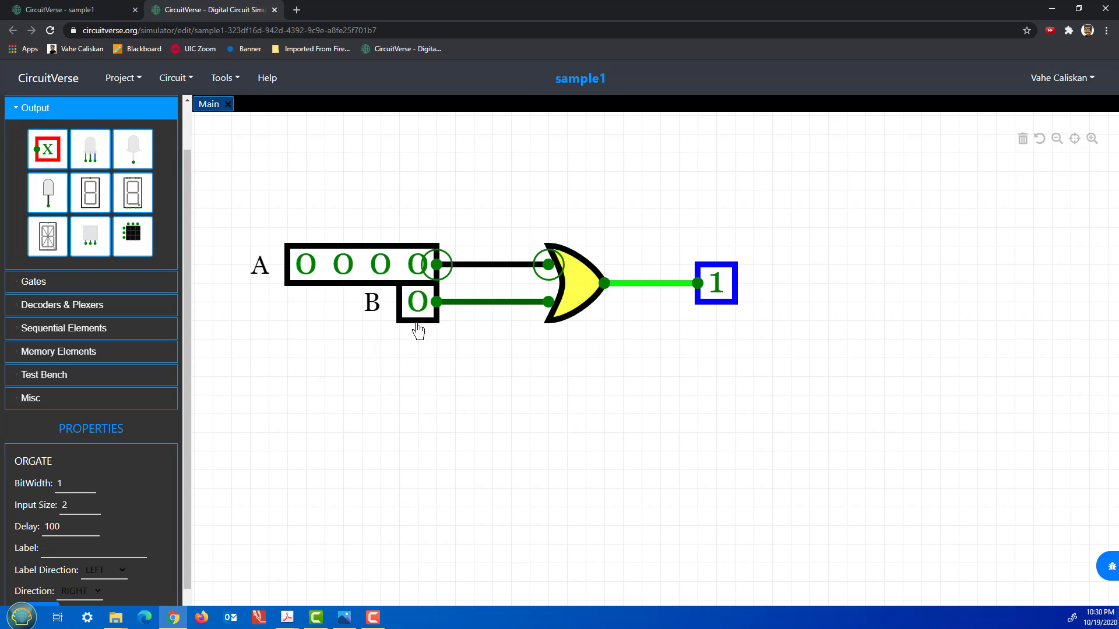
click(420, 325)
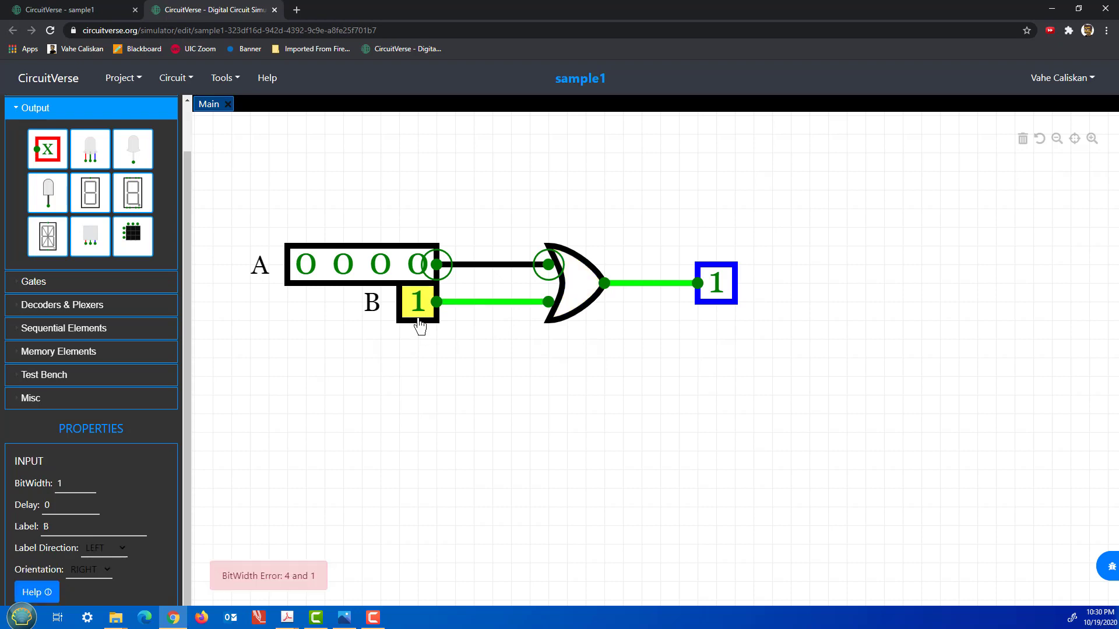
click(90, 481)
click(89, 479)
click(89, 479)
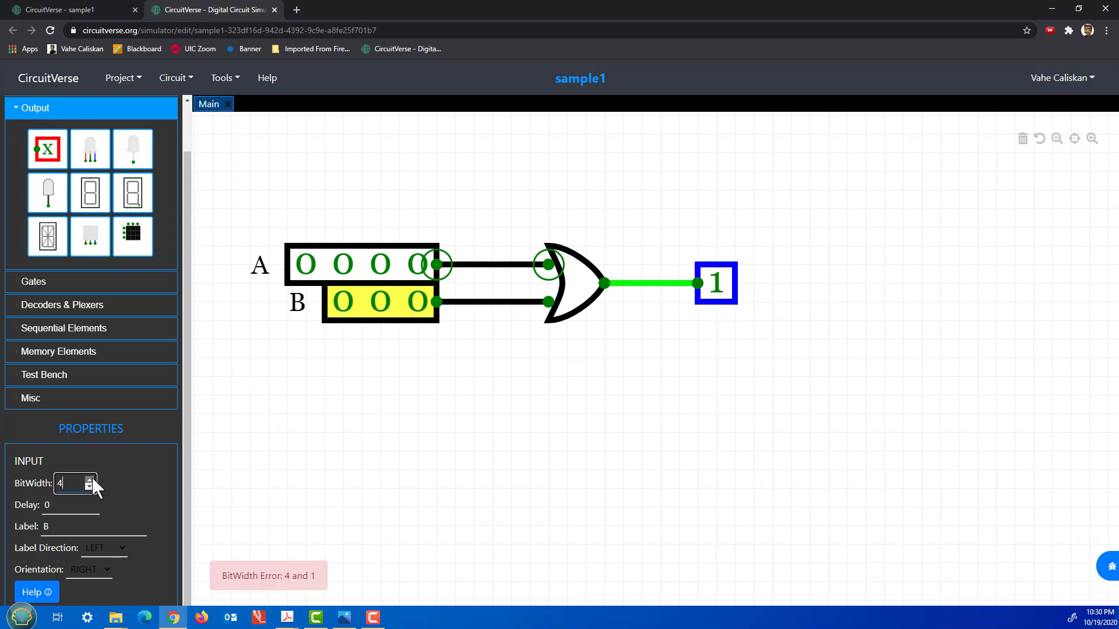
click(89, 480)
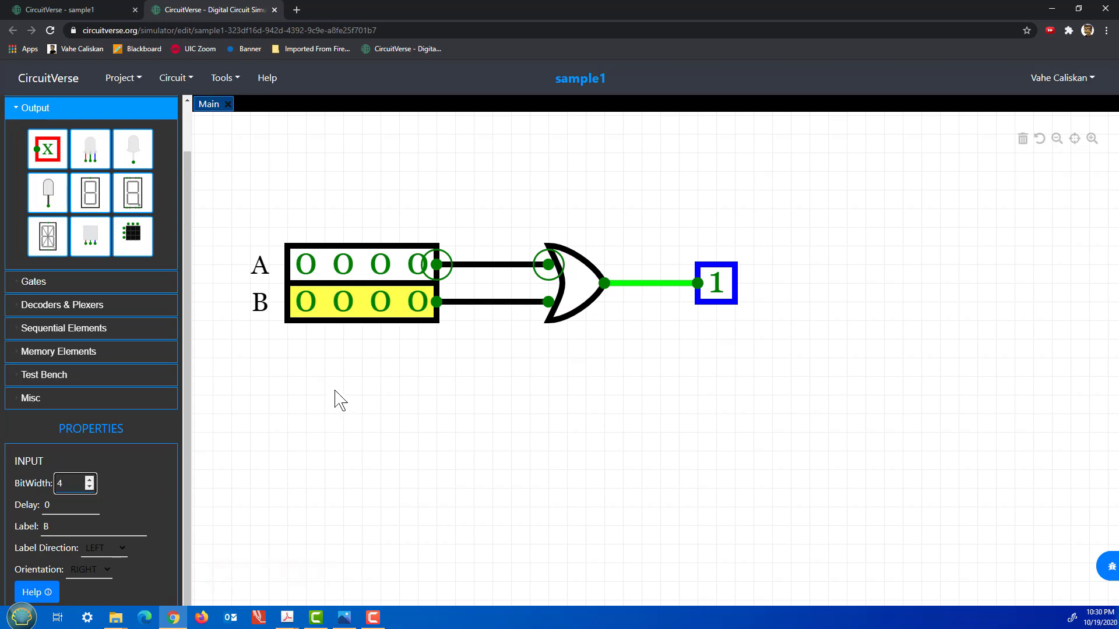
Widen the OR gate and the output to 4 bits each.
click(585, 315)
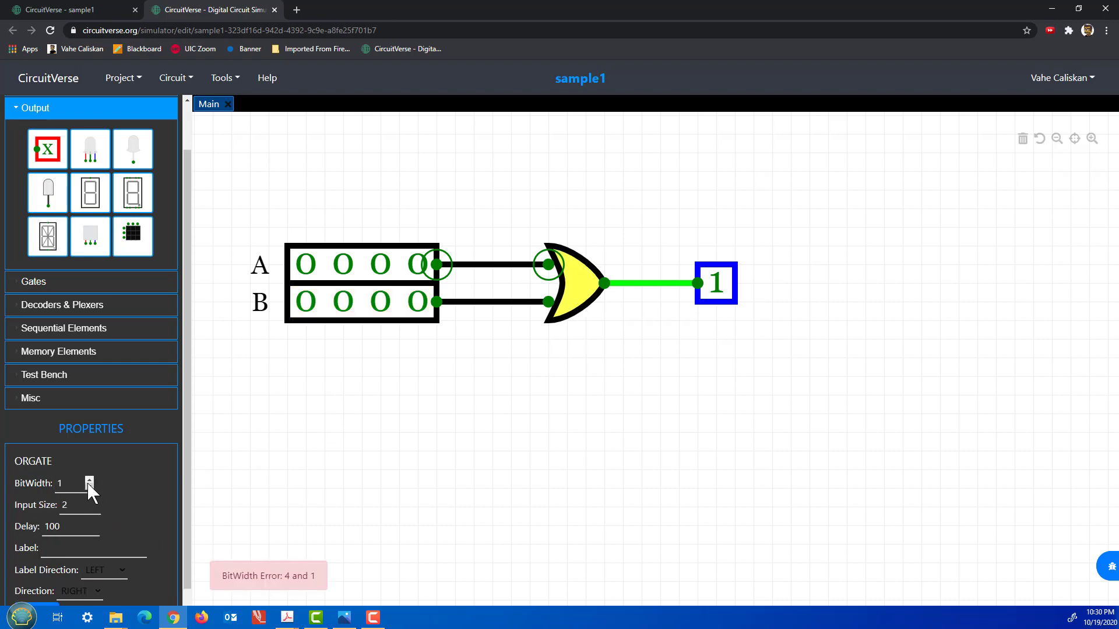
click(90, 481)
click(90, 481)
click(90, 481)
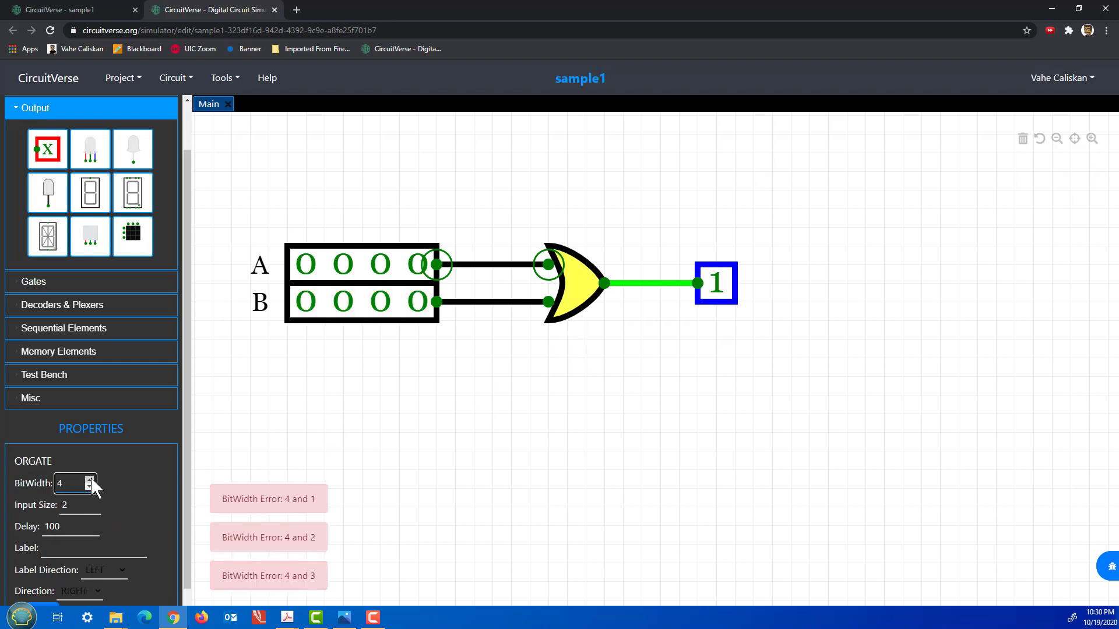
click(709, 303)
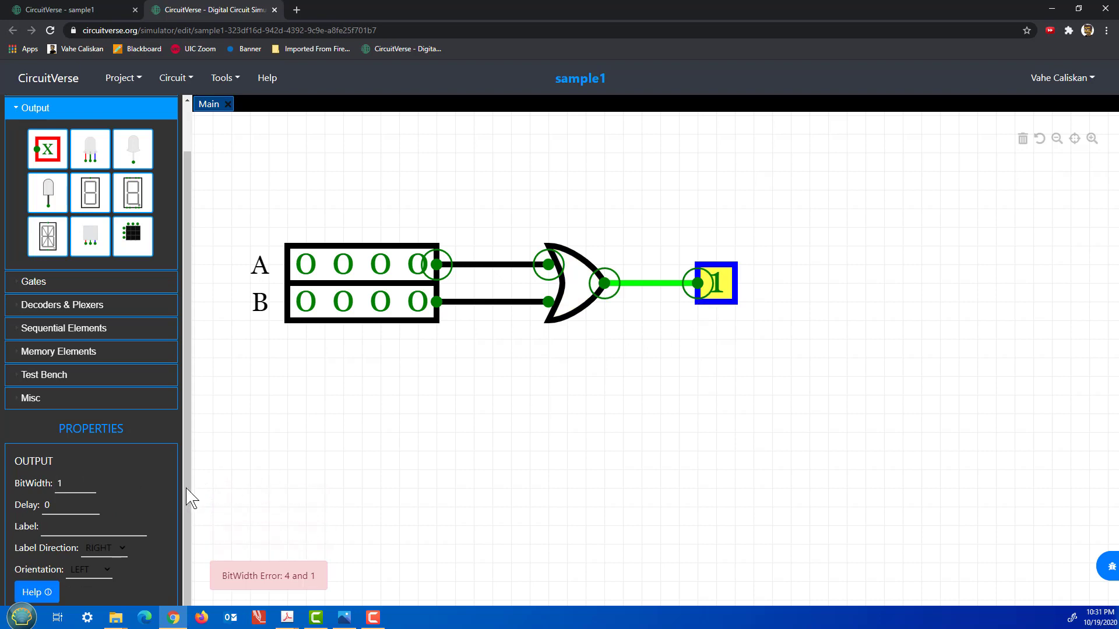
click(90, 481)
click(90, 481)
click(90, 481)
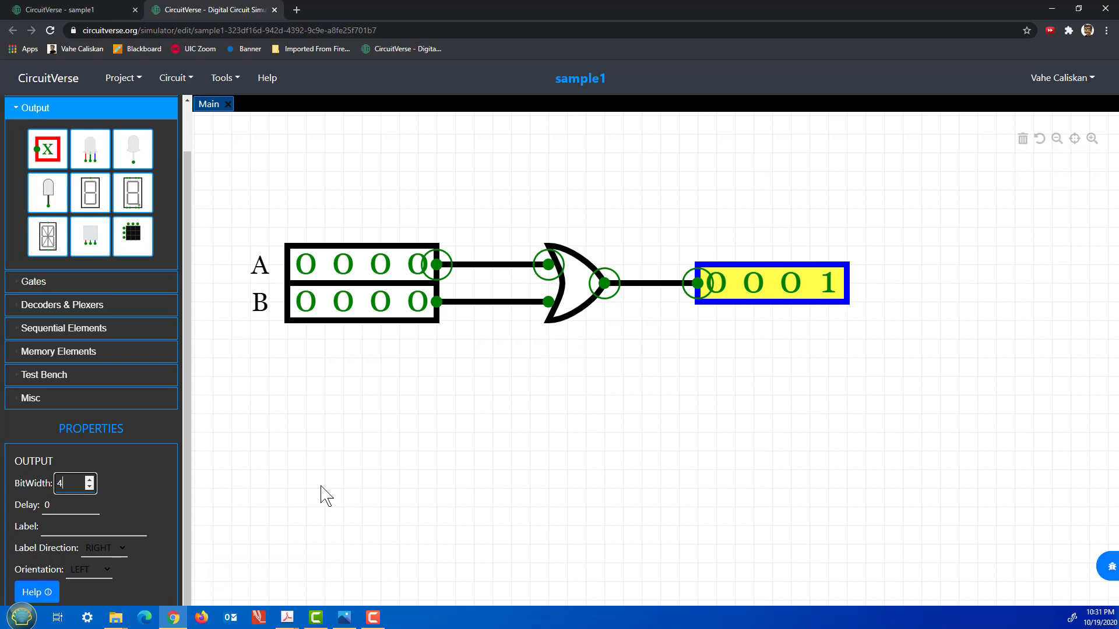
click(321, 495)
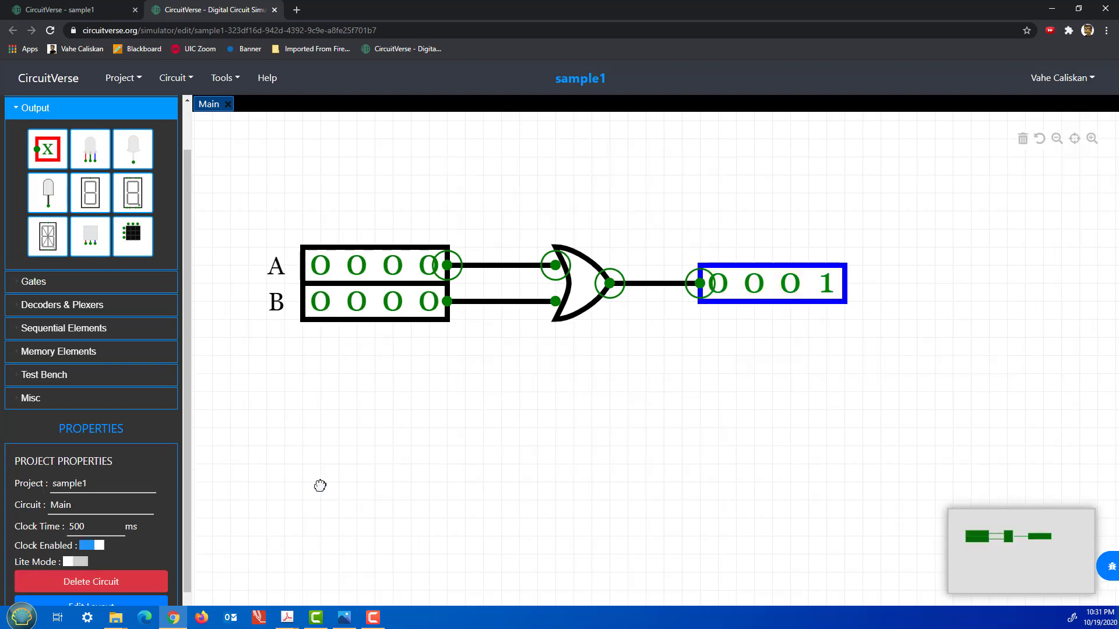
Toggle several bits of inputs A and B on to test the OR output.
click(430, 302)
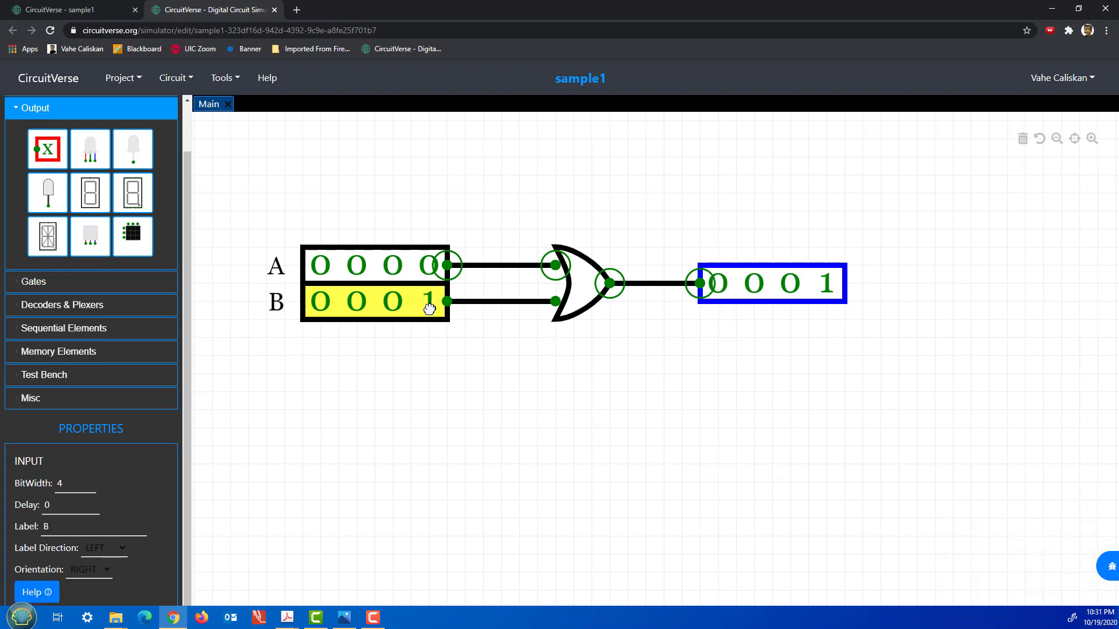
click(402, 273)
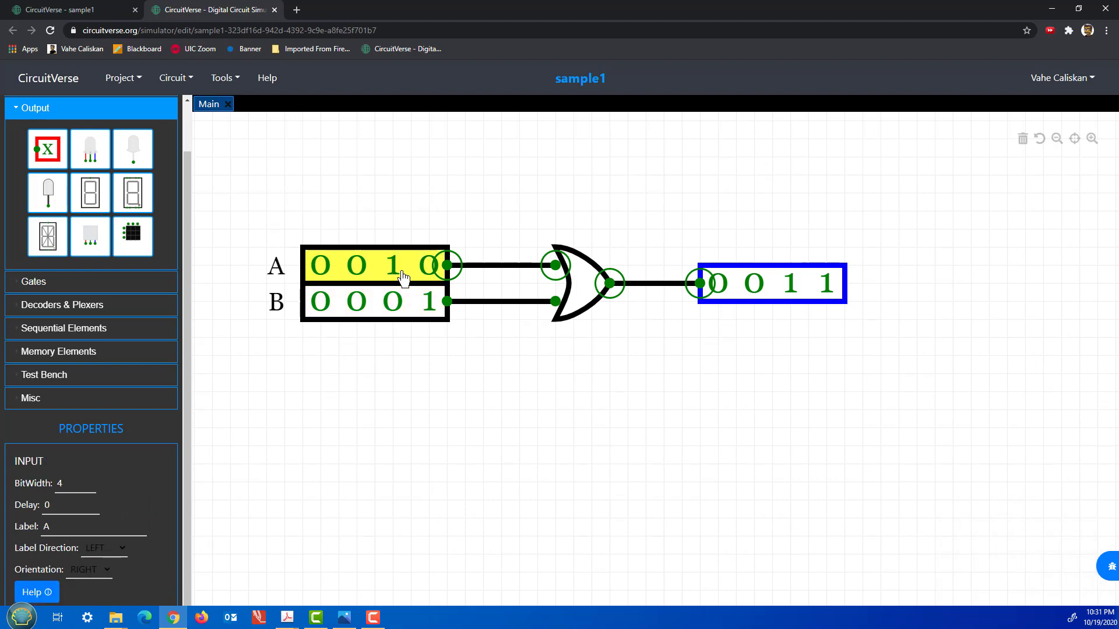
click(394, 300)
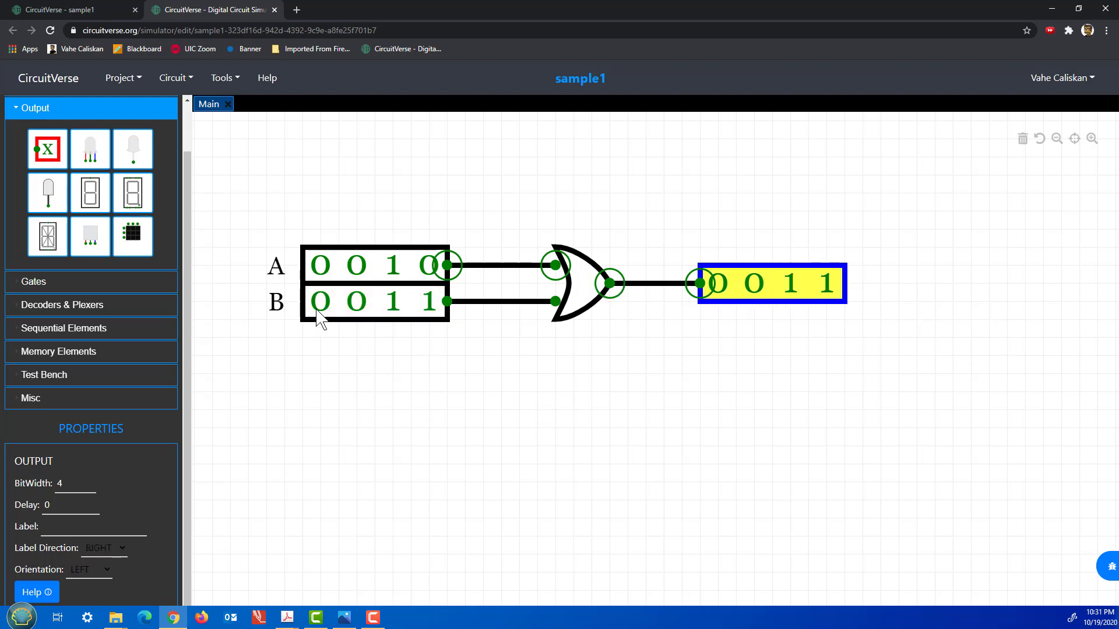
click(304, 261)
click(320, 266)
click(357, 265)
click(357, 303)
Clear all bits of inputs A and B back to 0000.
click(320, 265)
click(357, 266)
click(360, 303)
click(392, 266)
click(393, 302)
click(429, 302)
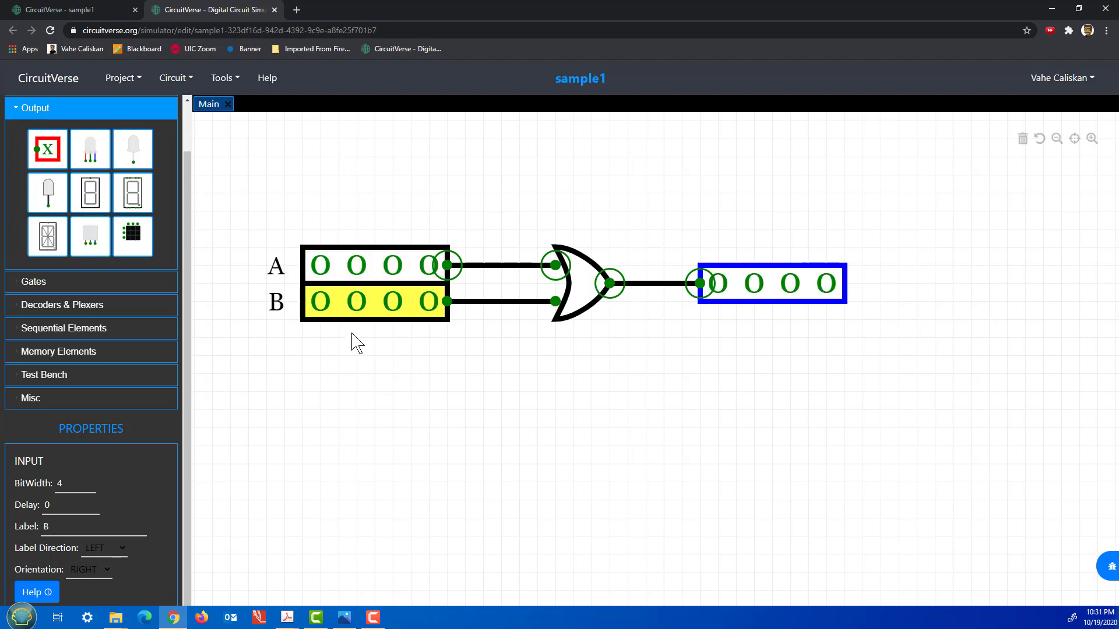
Set A to 0011 and B to 0101 so the output reads 0111.
click(393, 266)
click(429, 265)
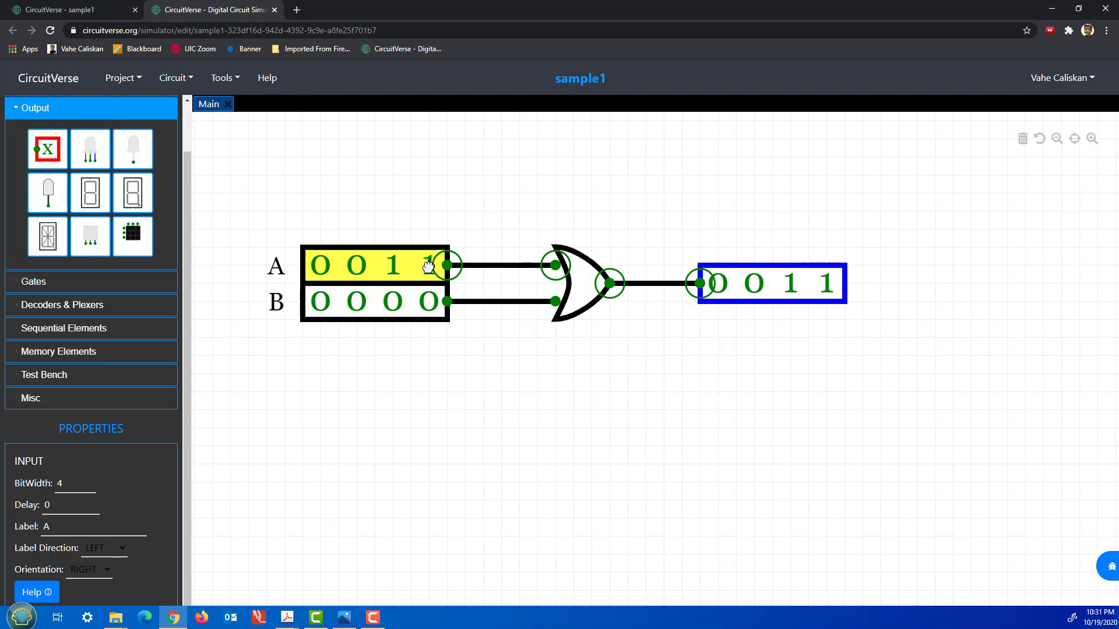
click(357, 302)
click(429, 302)
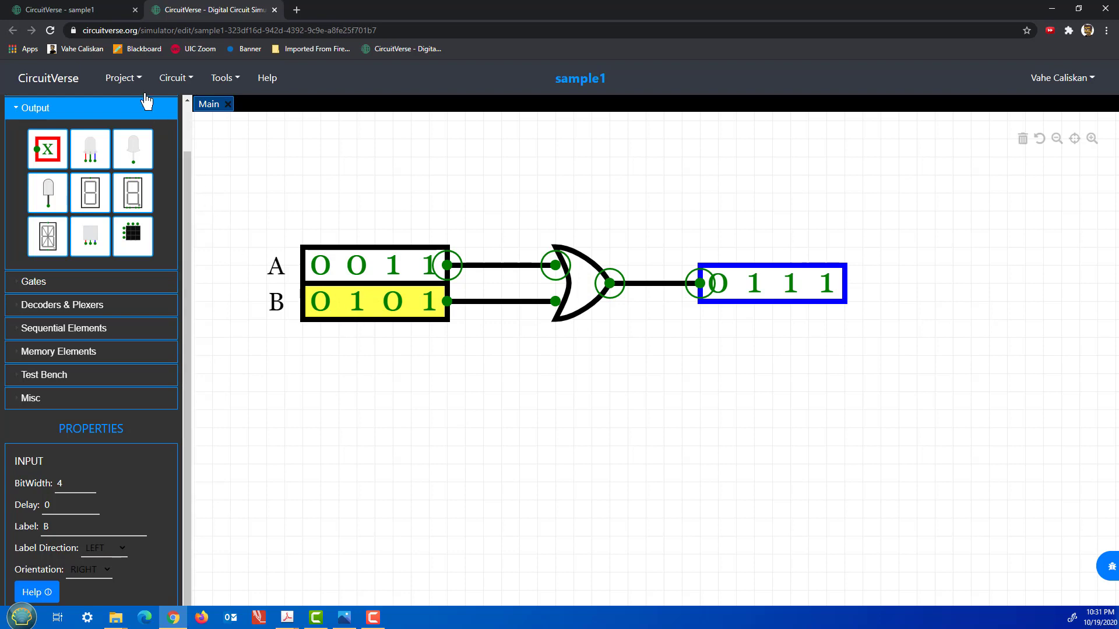
Save the project online and recentre the 4-bit OR circuit on the canvas.
mouse_move(120, 78)
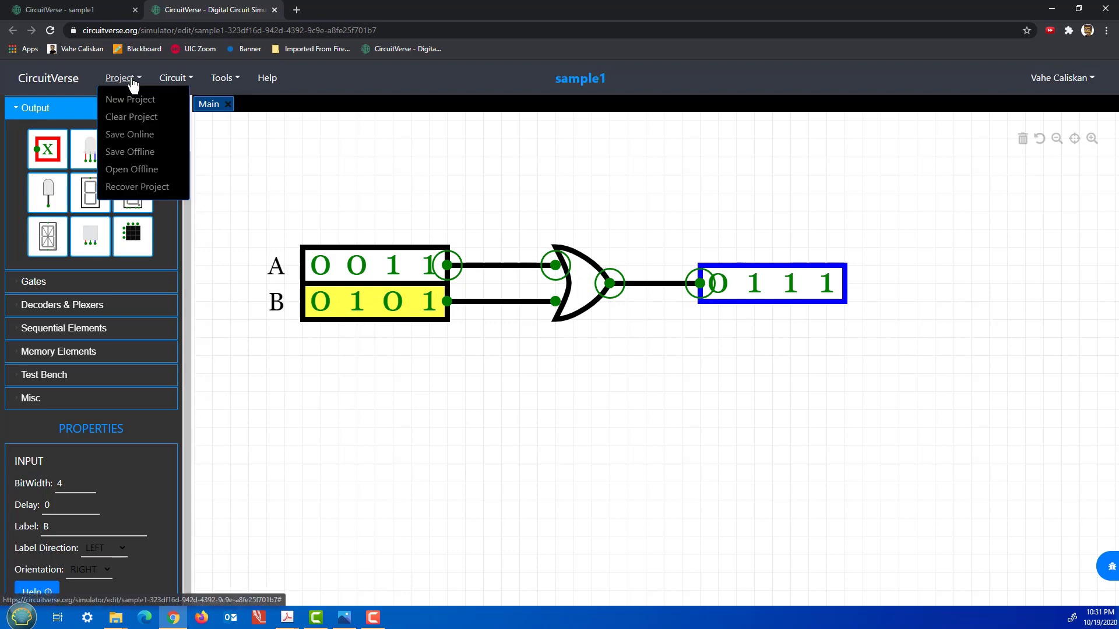
click(147, 139)
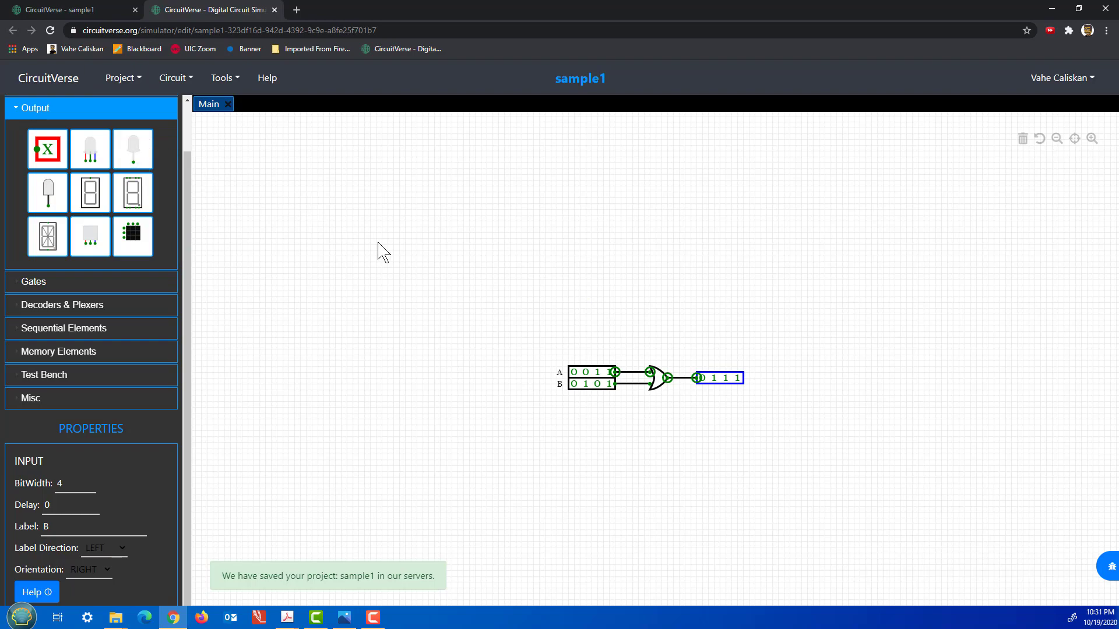
scroll(444, 295, down, 3)
scroll(445, 295, up, 8)
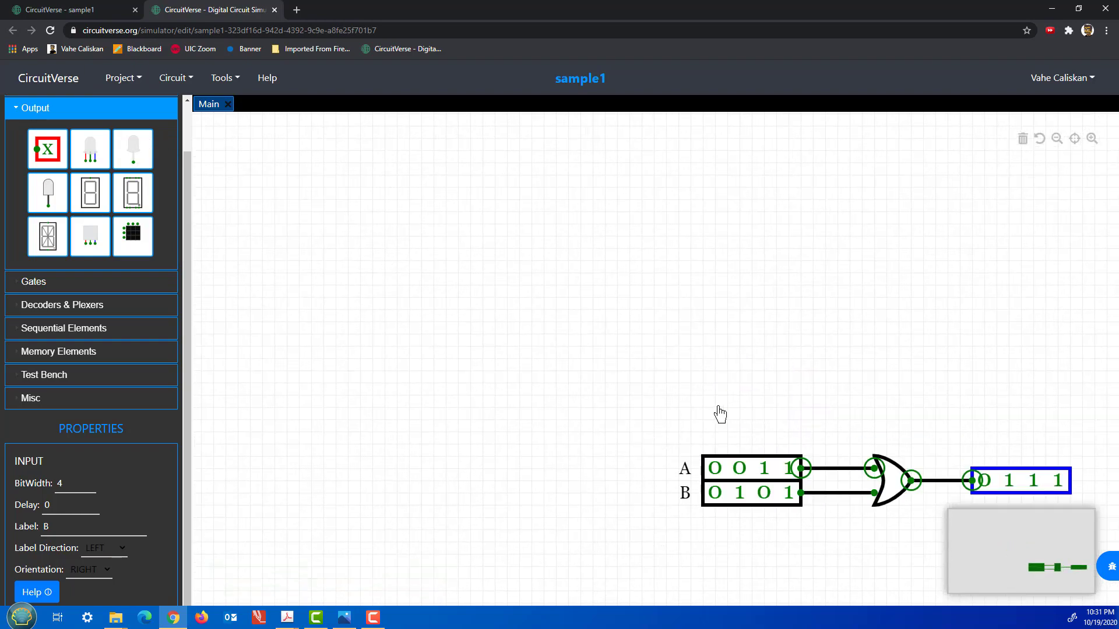
drag(724, 415, 500, 260)
scroll(567, 392, up, 5)
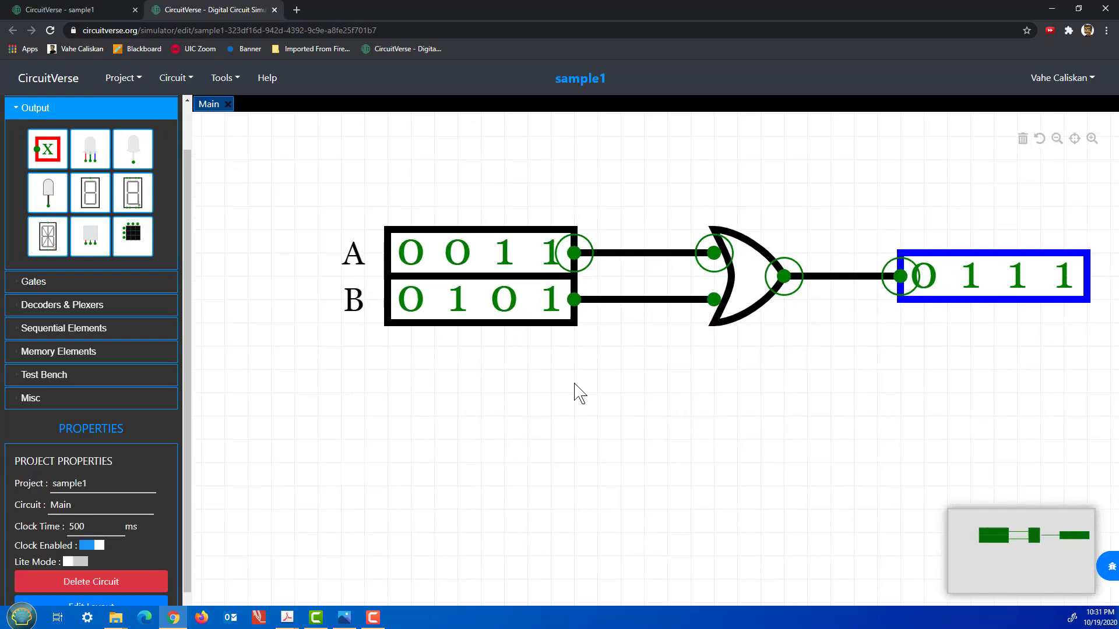
drag(662, 405, 605, 386)
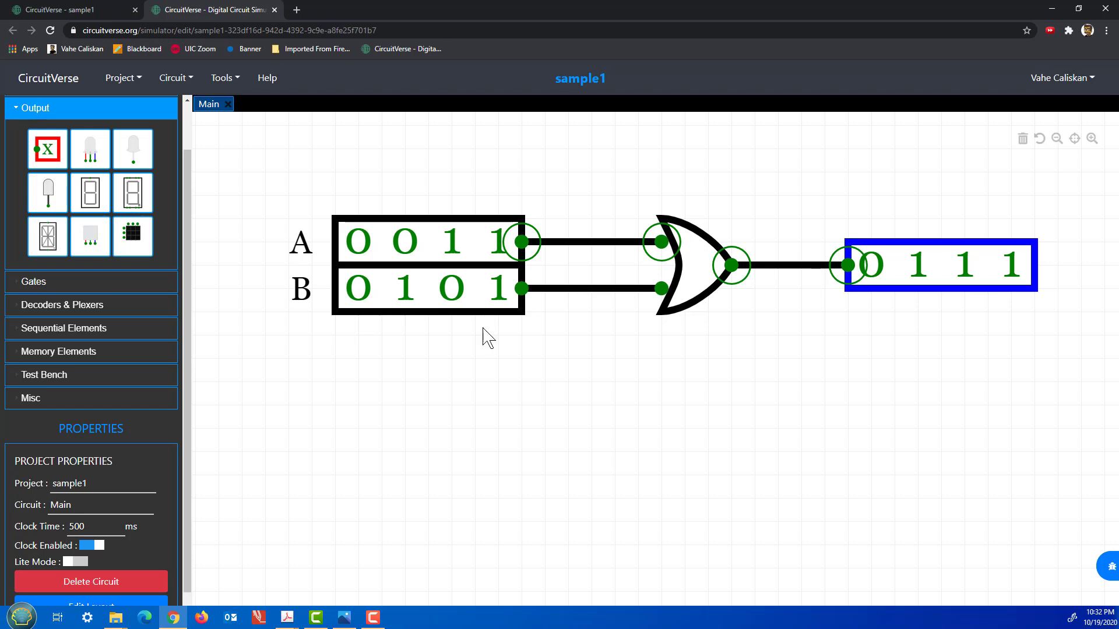
click(117, 81)
Start a new project, confirm clearing the old one, and place an Input on the canvas.
click(134, 115)
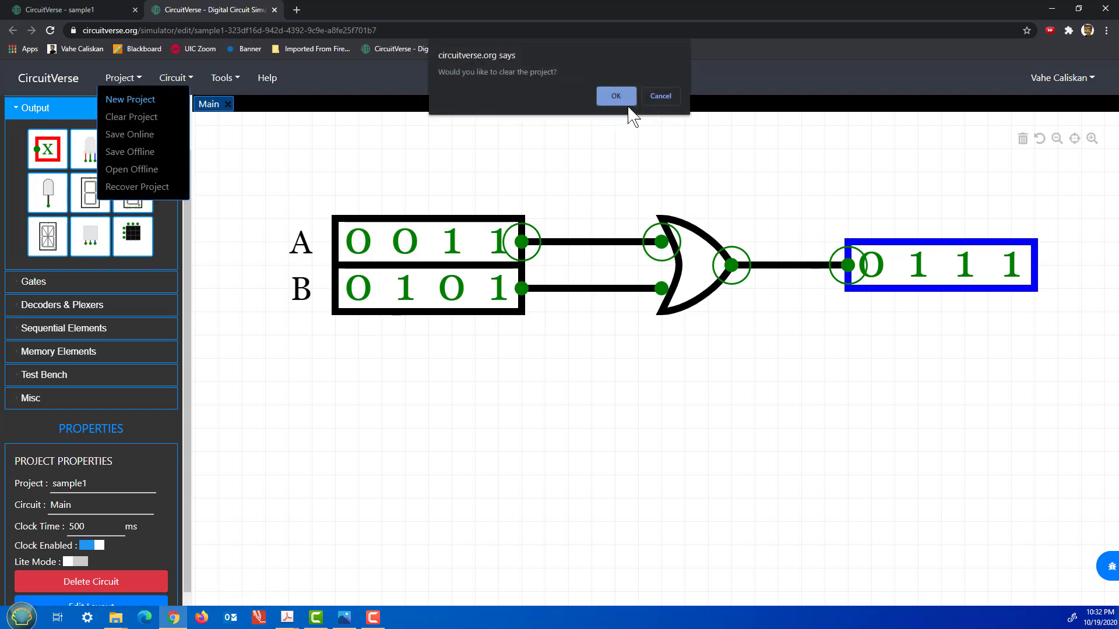
click(616, 93)
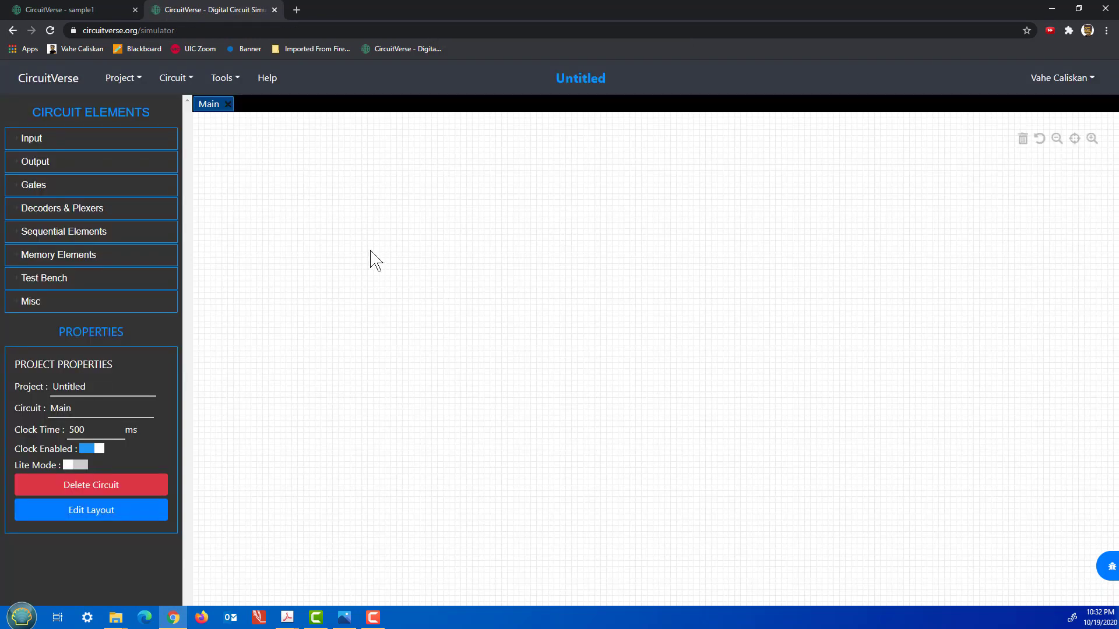
click(126, 148)
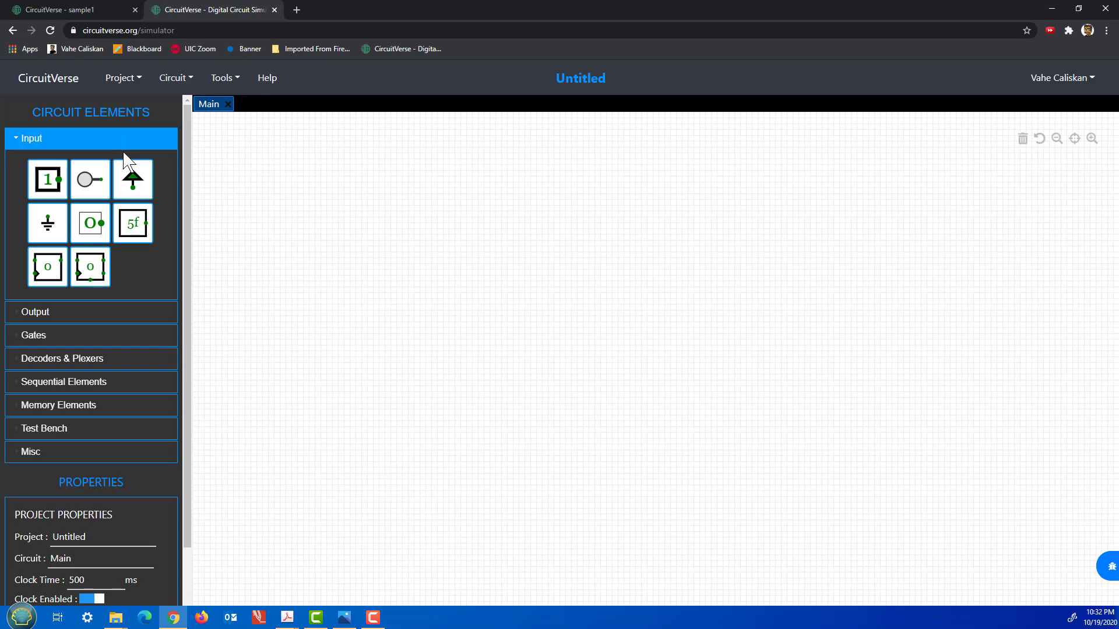
click(48, 179)
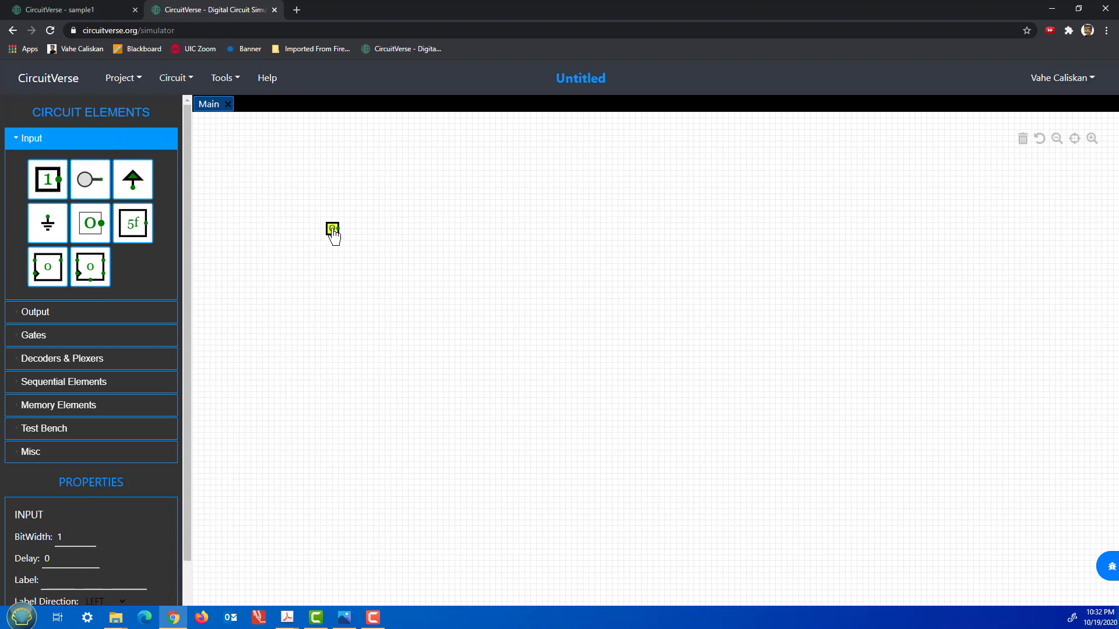
Label the new input A.
scroll(335, 282, up, 5)
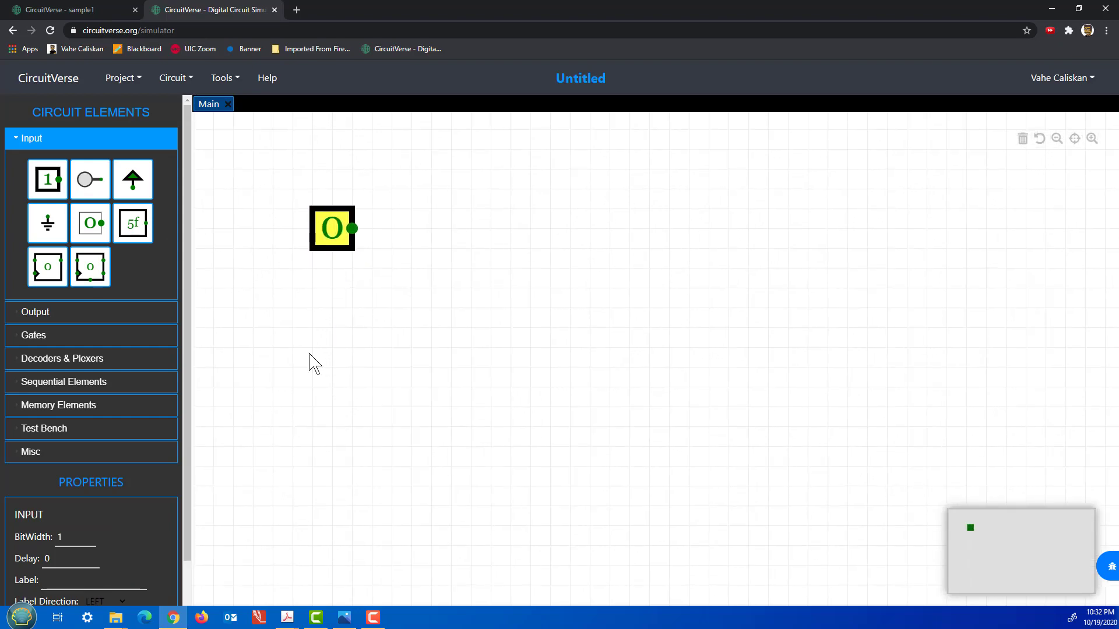
click(74, 579)
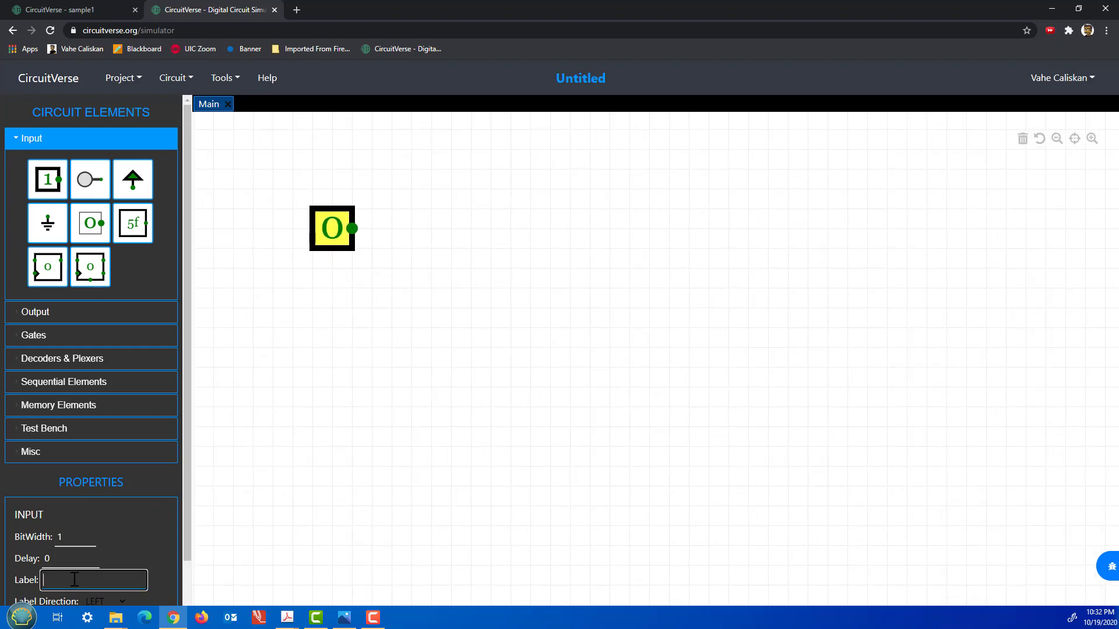
text(A)
click(361, 520)
Set input A's bit width to 8 so it reads 00000000.
click(325, 257)
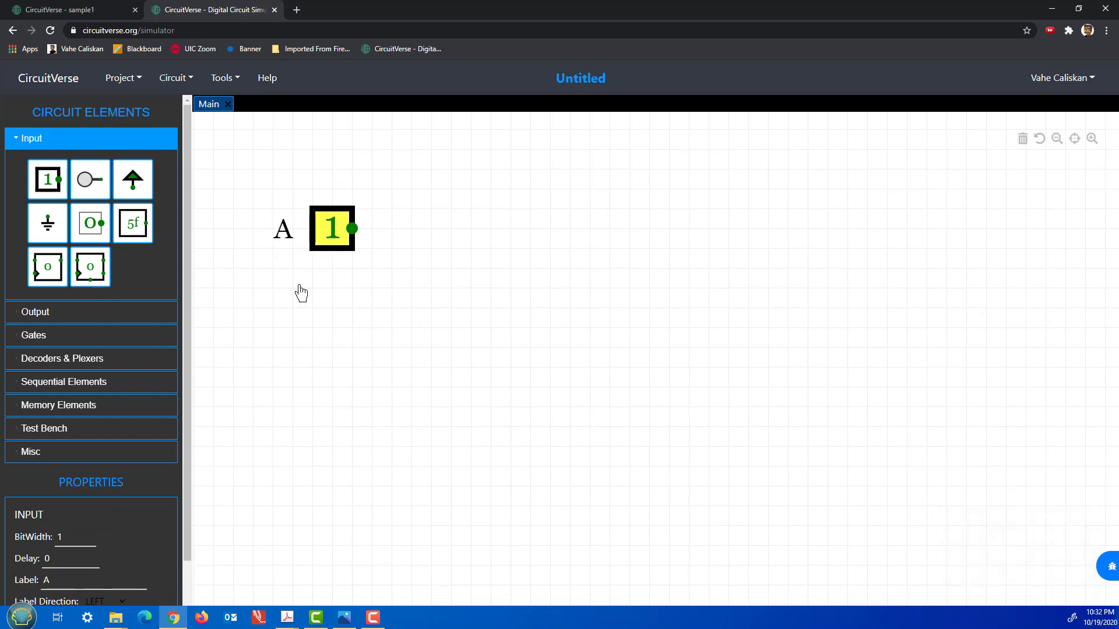
double_click(58, 537)
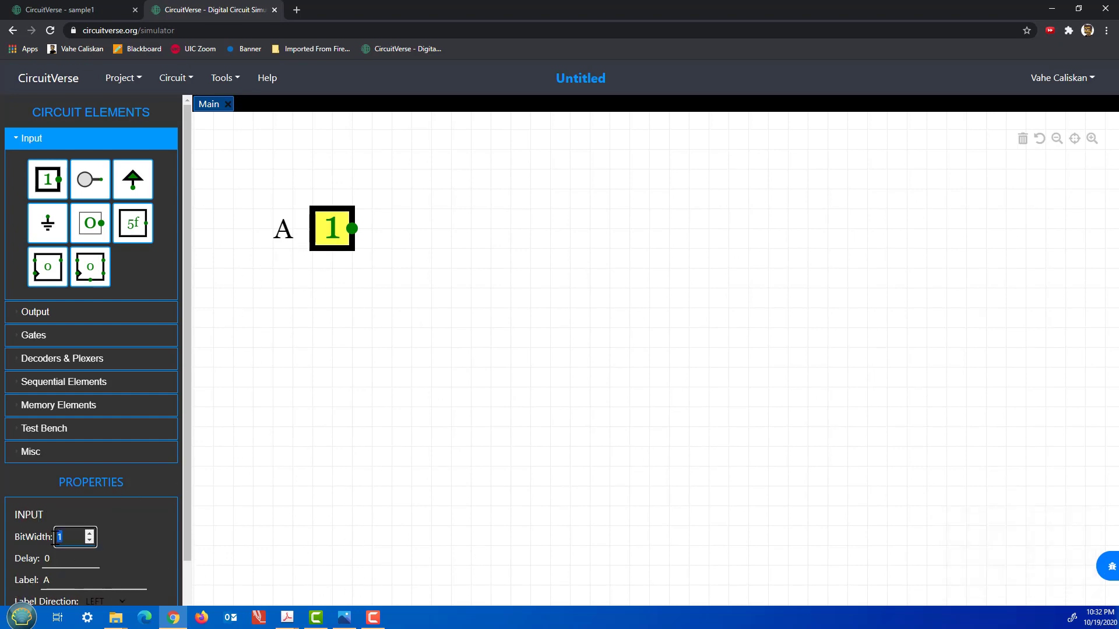
text(8)
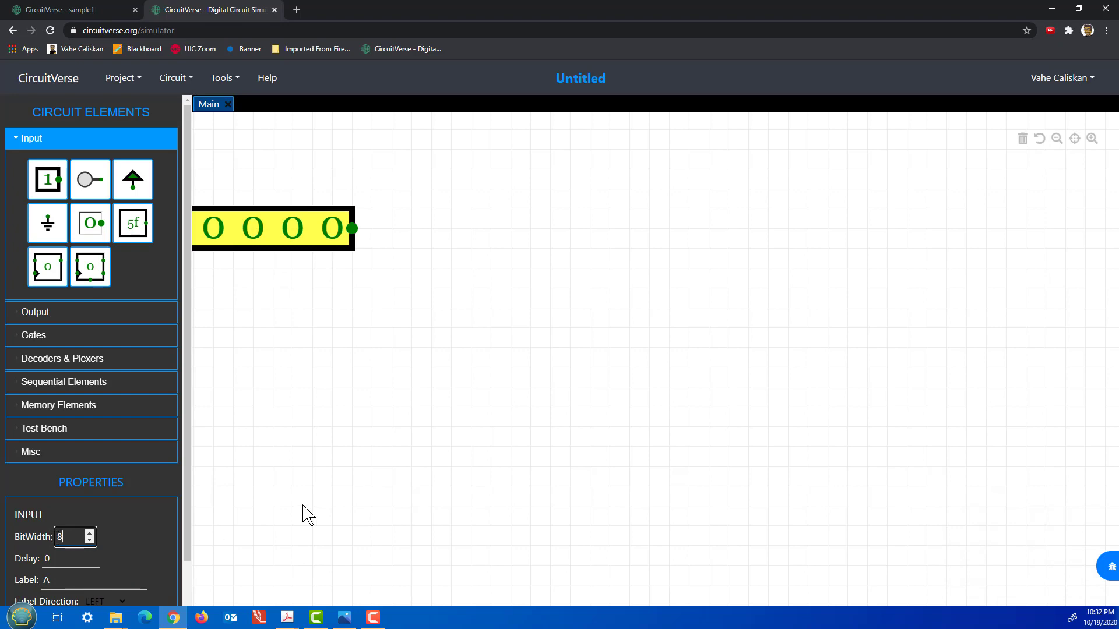
click(404, 422)
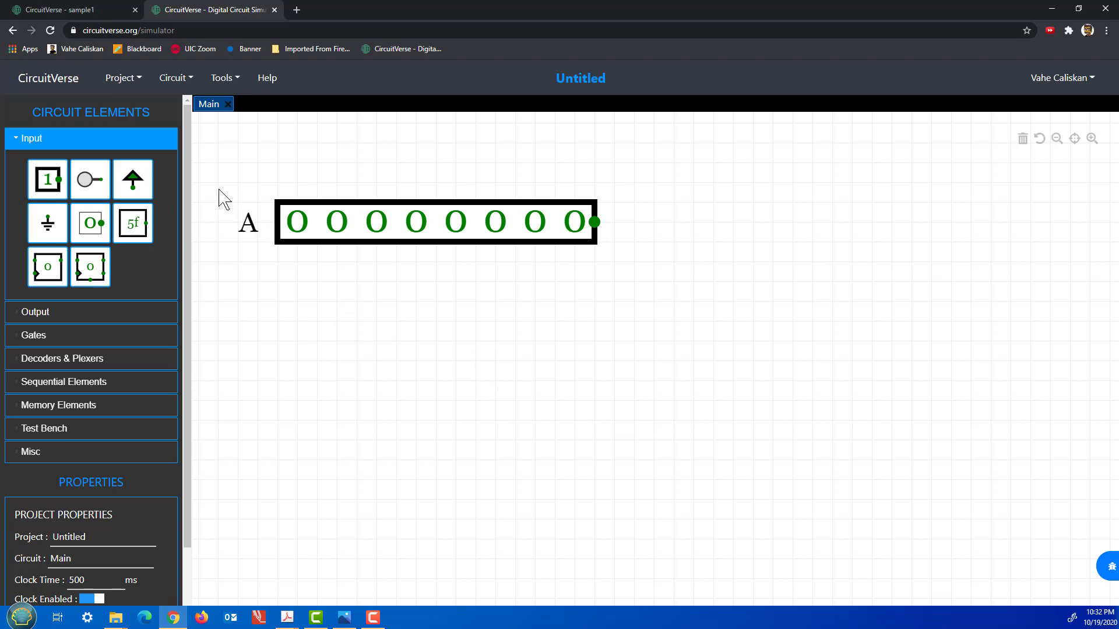
drag(217, 182, 633, 288)
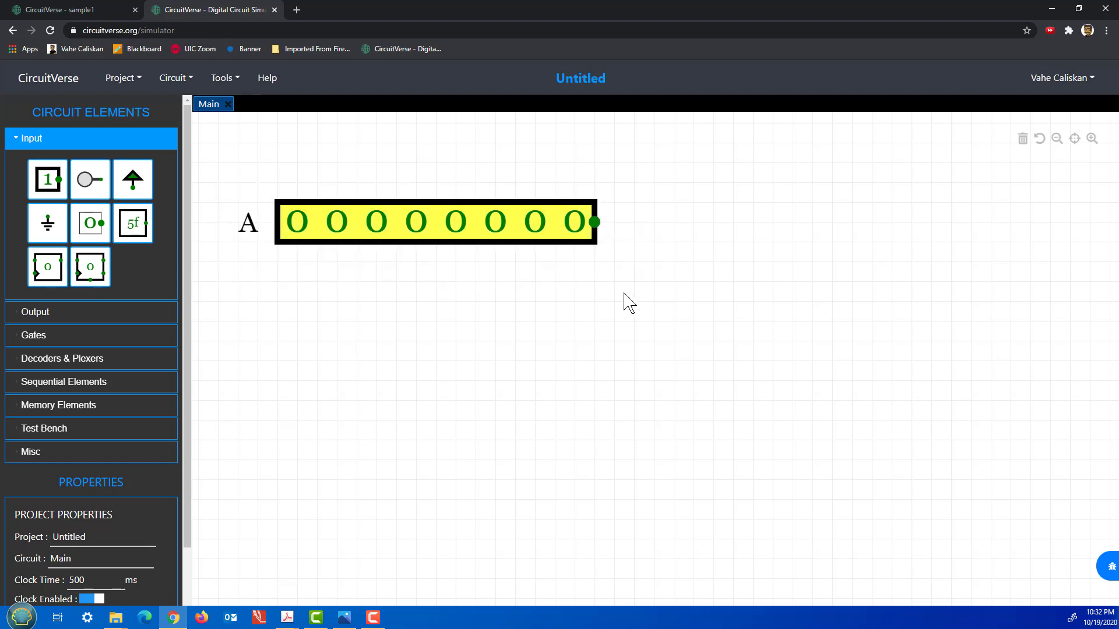
click(622, 295)
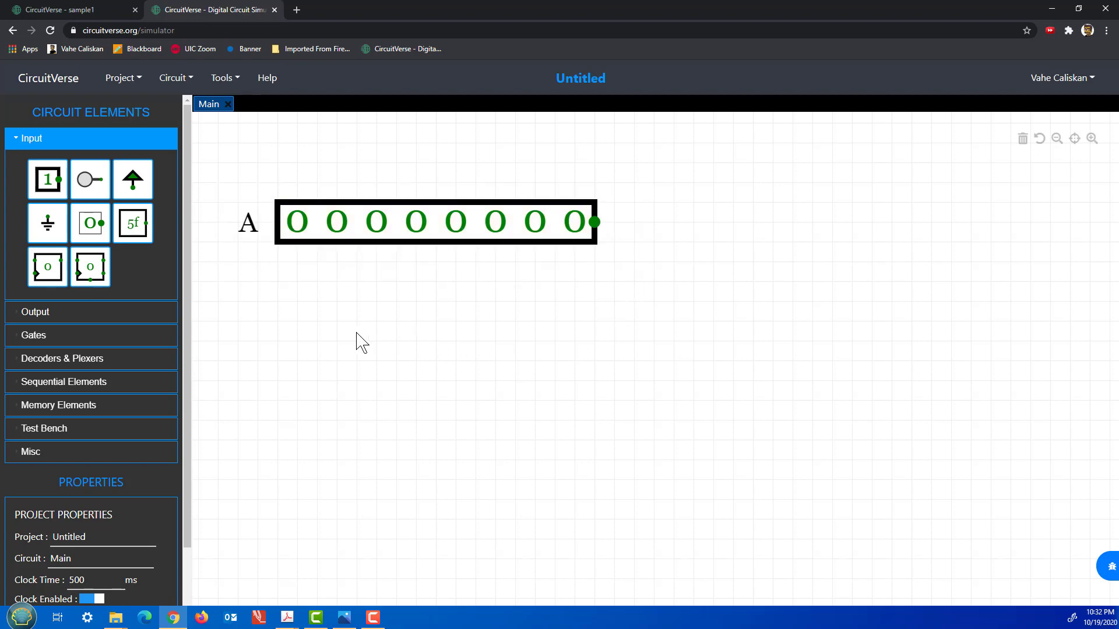
Paste two copies of the 8-bit input A, stacked below the original.
key(ctrl+v)
drag(354, 358, 427, 325)
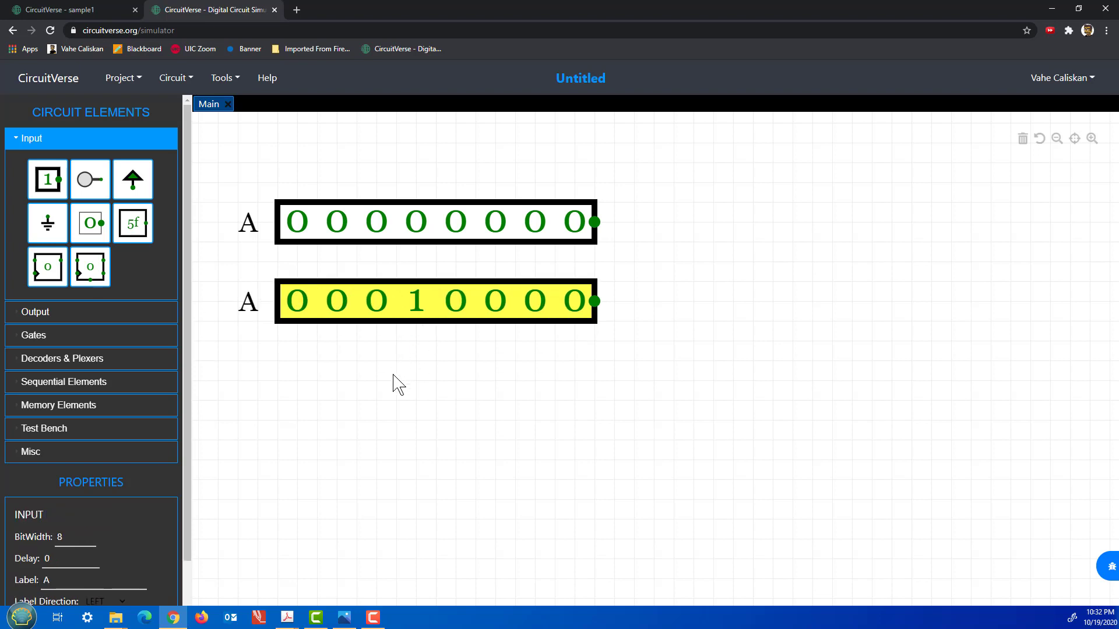
key(ctrl+v)
drag(404, 382, 433, 392)
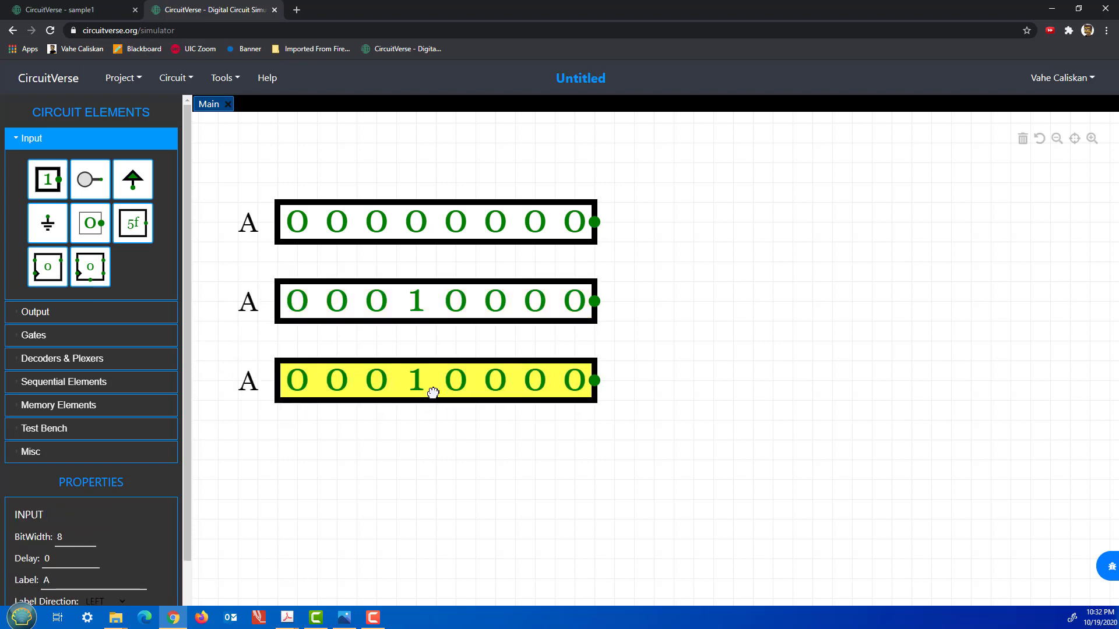
Label the middle input B and the bottom input C.
click(286, 321)
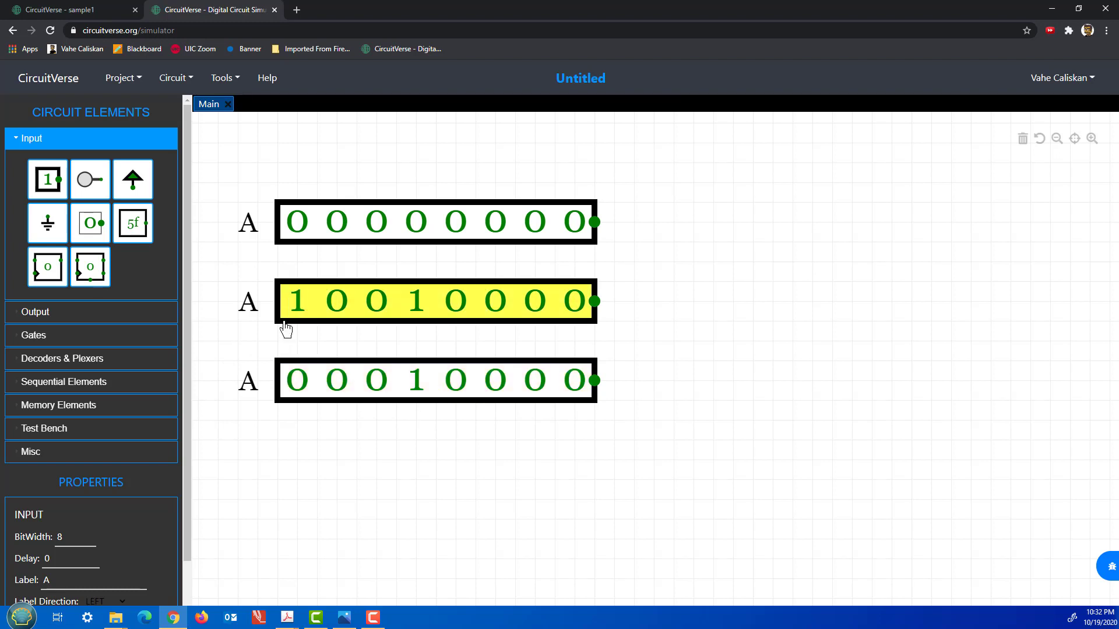
click(284, 322)
click(53, 582)
drag(53, 583, 46, 583)
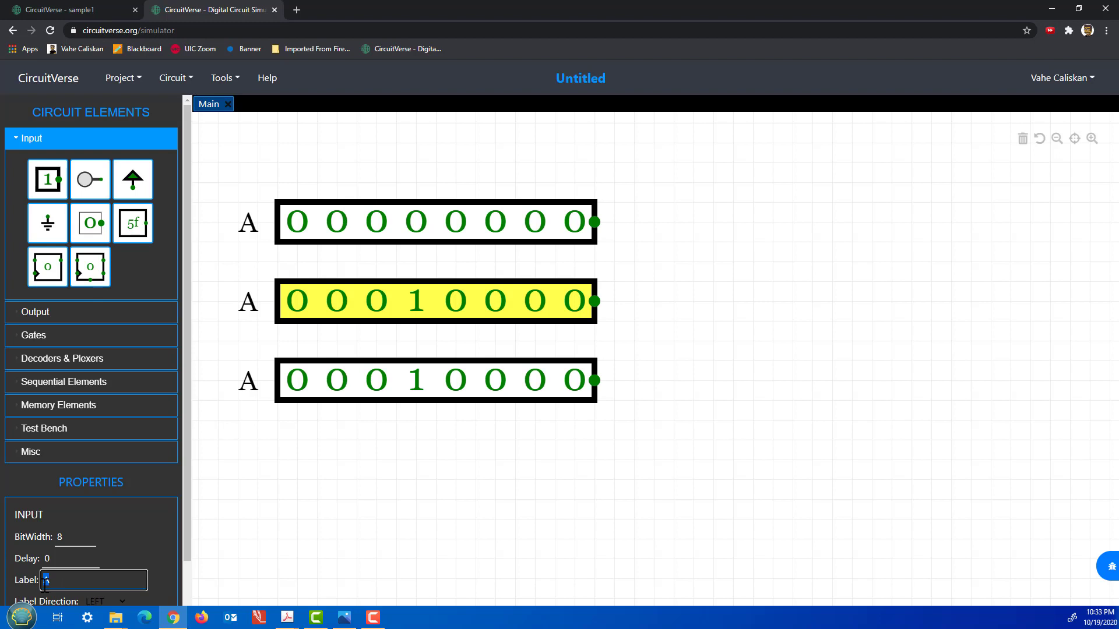
text(B)
click(358, 394)
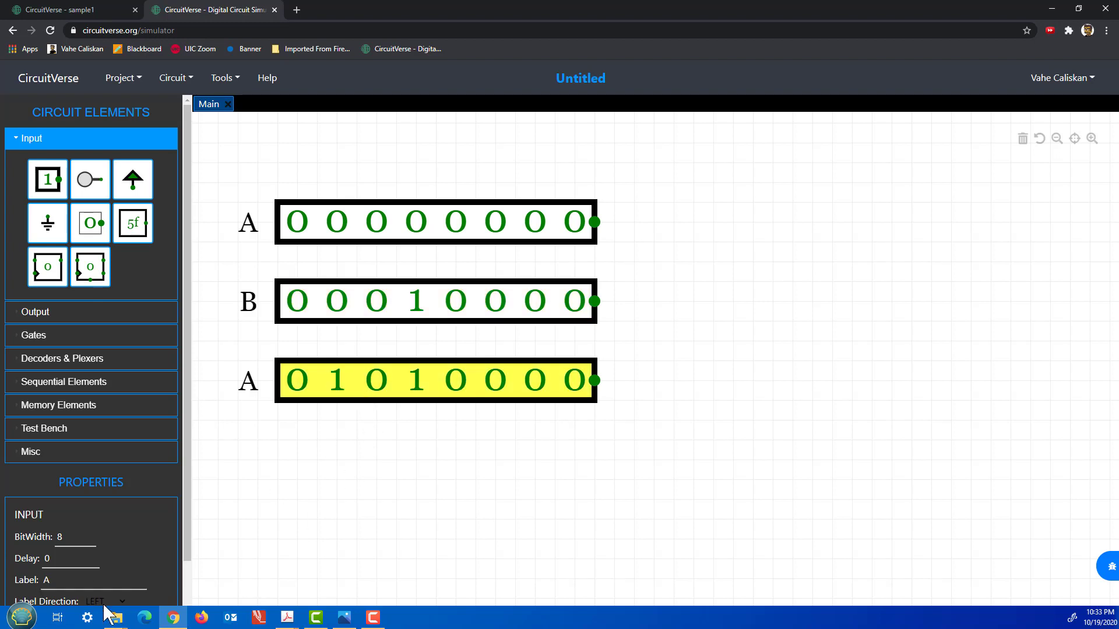
drag(56, 582, 47, 584)
text(C)
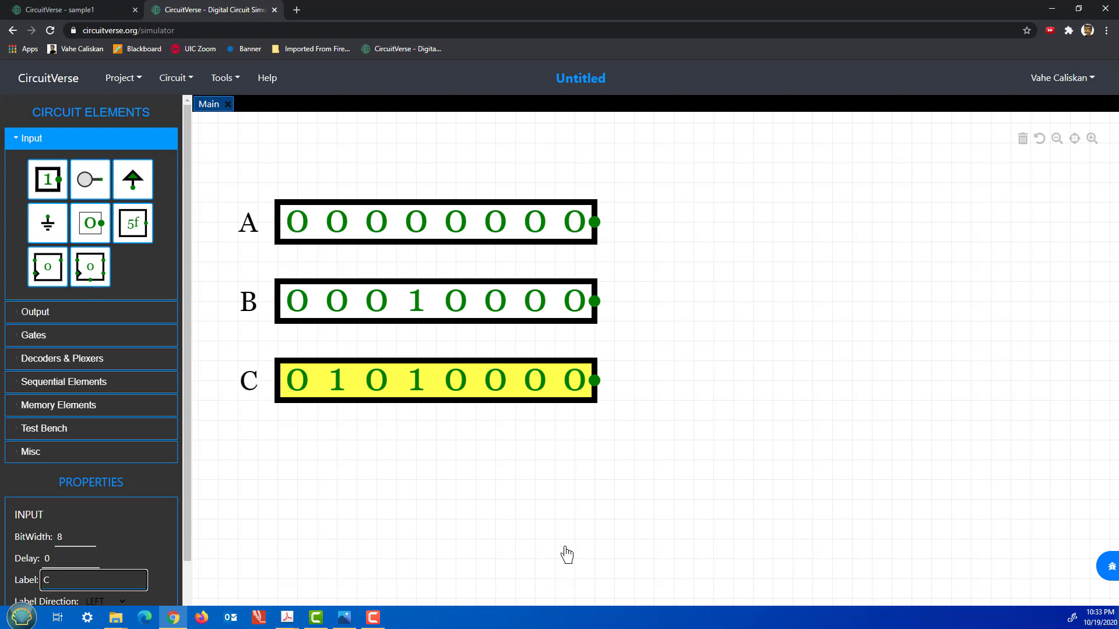
click(566, 554)
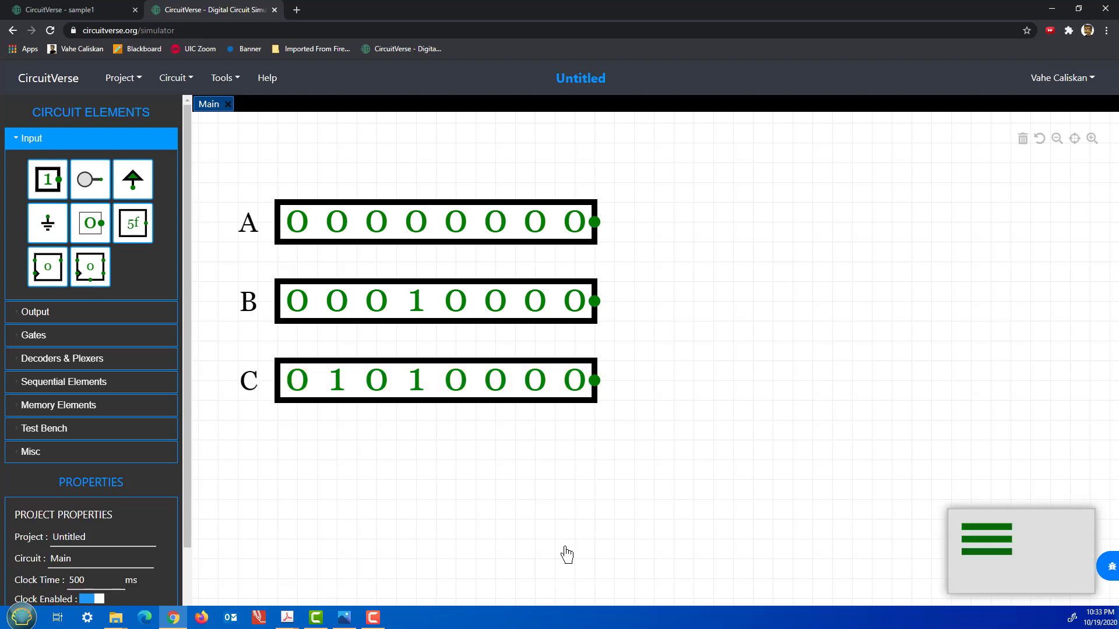
Toggle bits so A reads 00001111, B 00110011 and C 01010101.
click(454, 225)
click(496, 228)
click(533, 230)
click(571, 228)
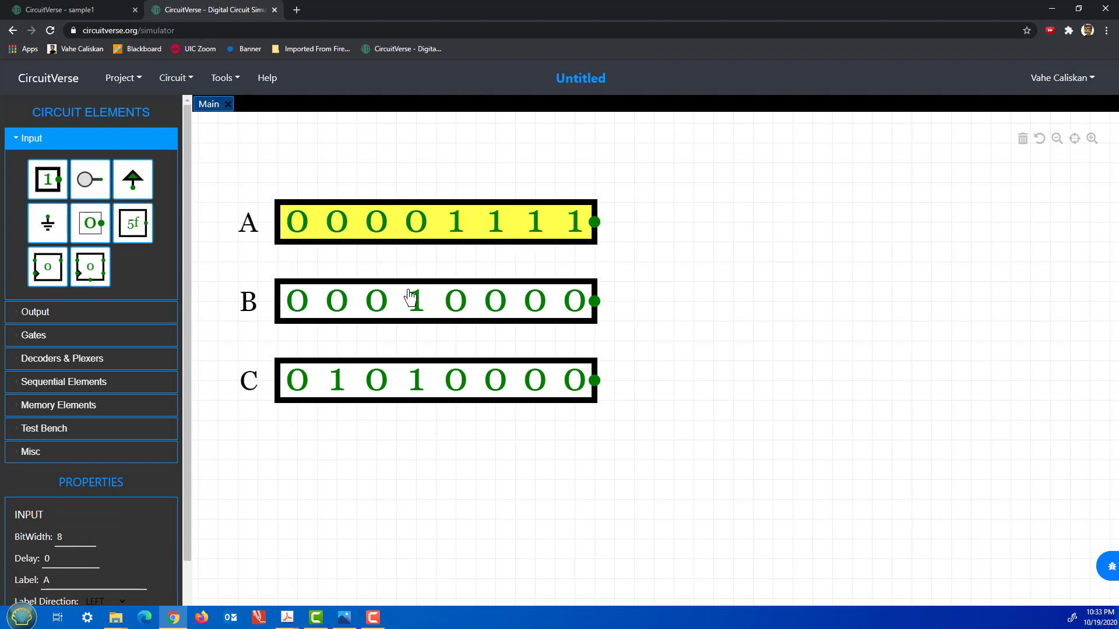
click(413, 295)
click(379, 308)
click(533, 306)
click(574, 306)
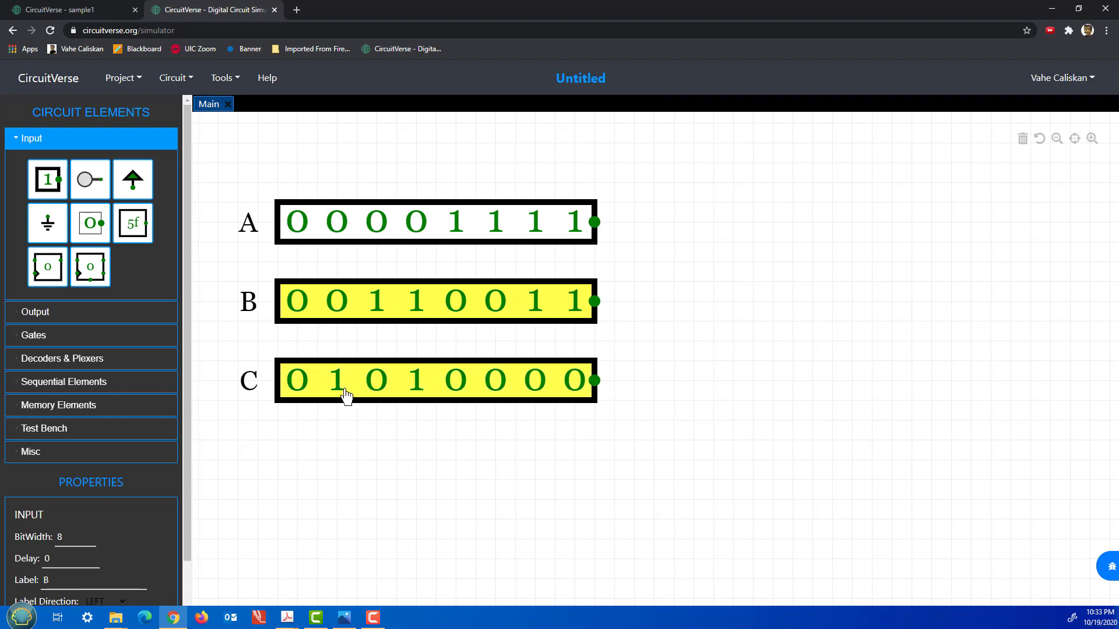
click(496, 395)
click(573, 395)
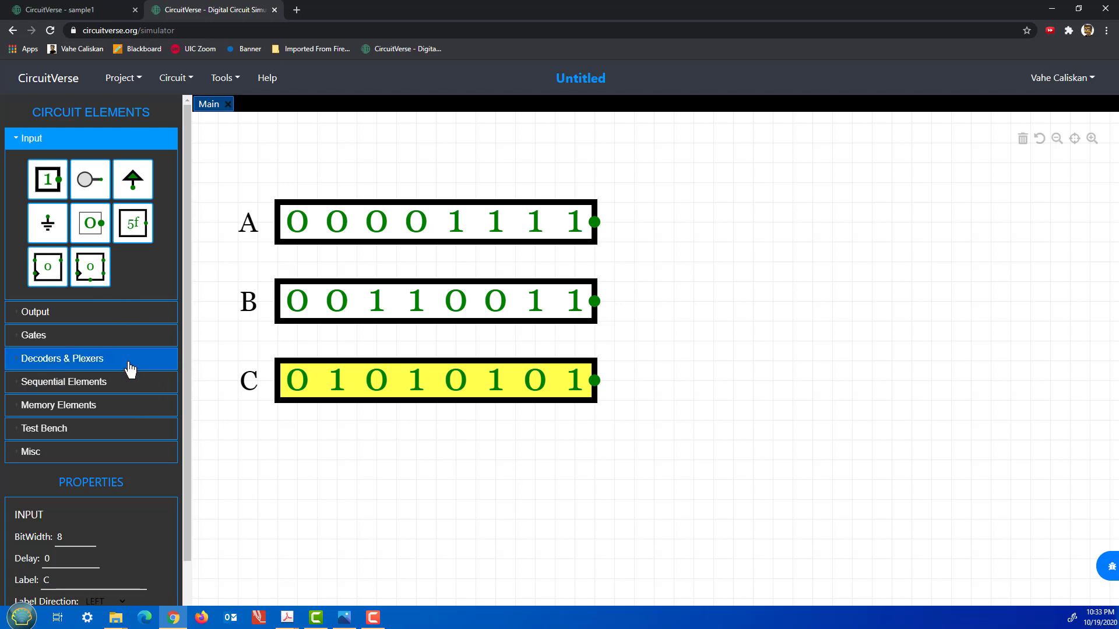
Place an AND gate, a NAND gate below it, and an OR gate to their right.
click(117, 345)
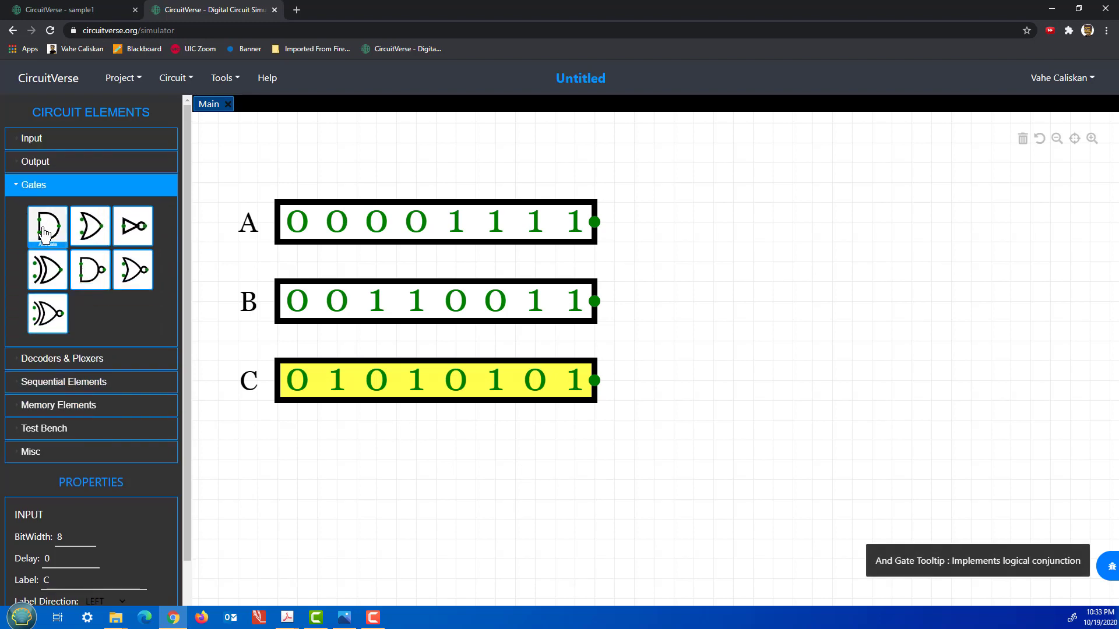
click(46, 233)
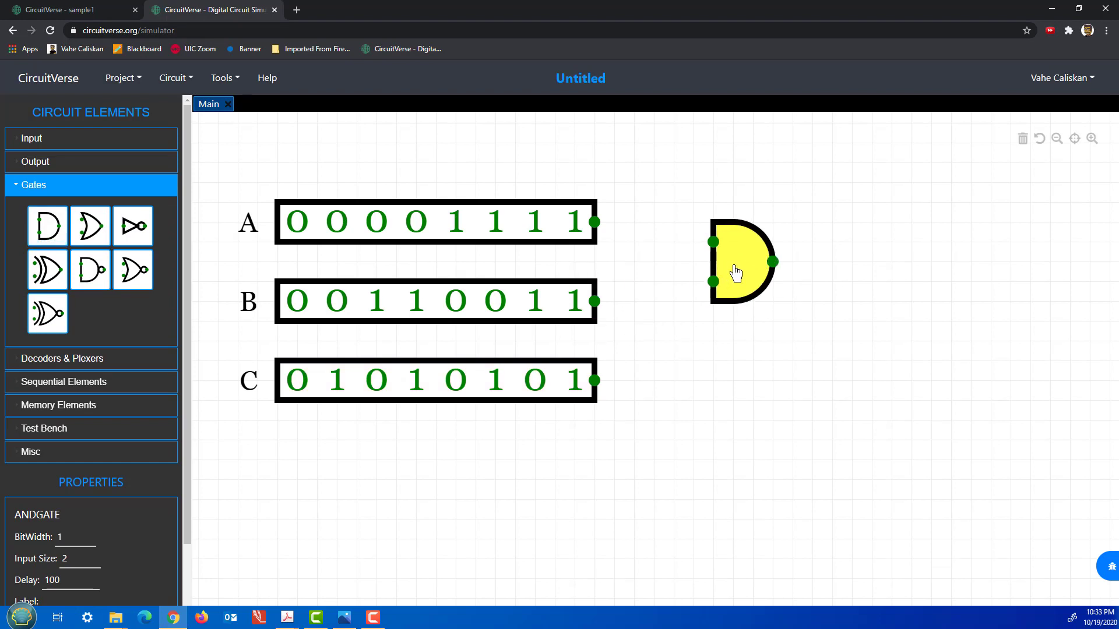
click(92, 278)
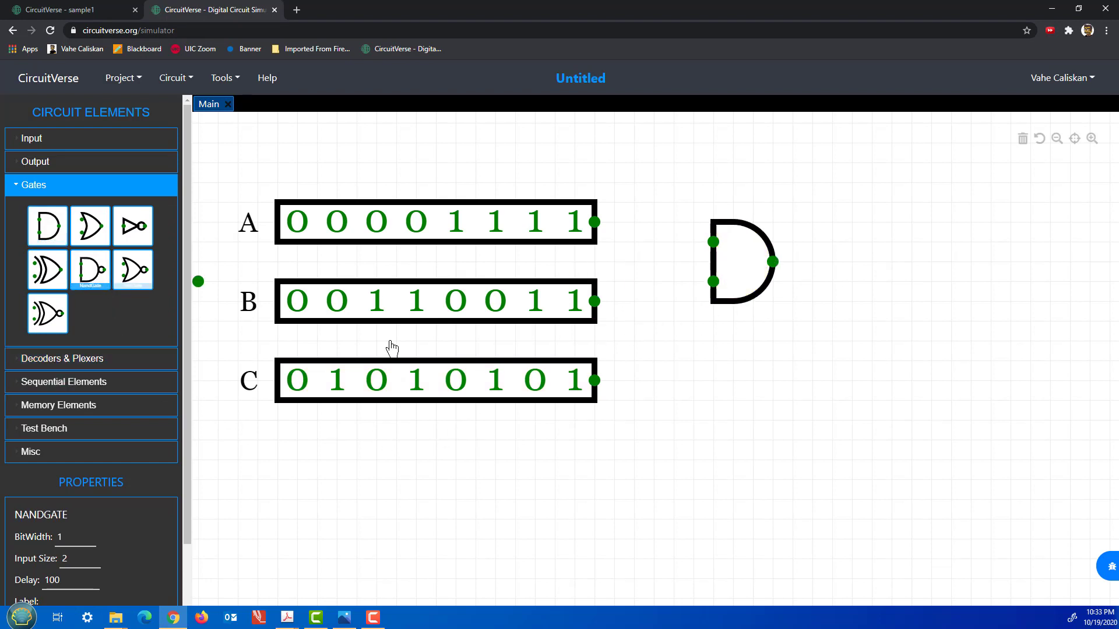
click(734, 373)
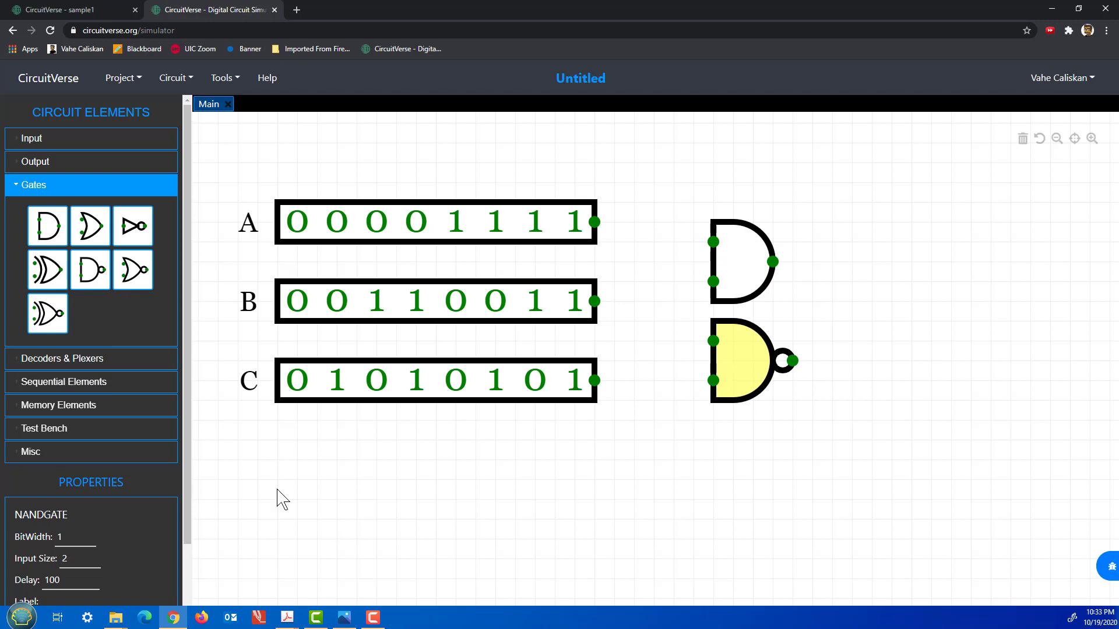
click(91, 226)
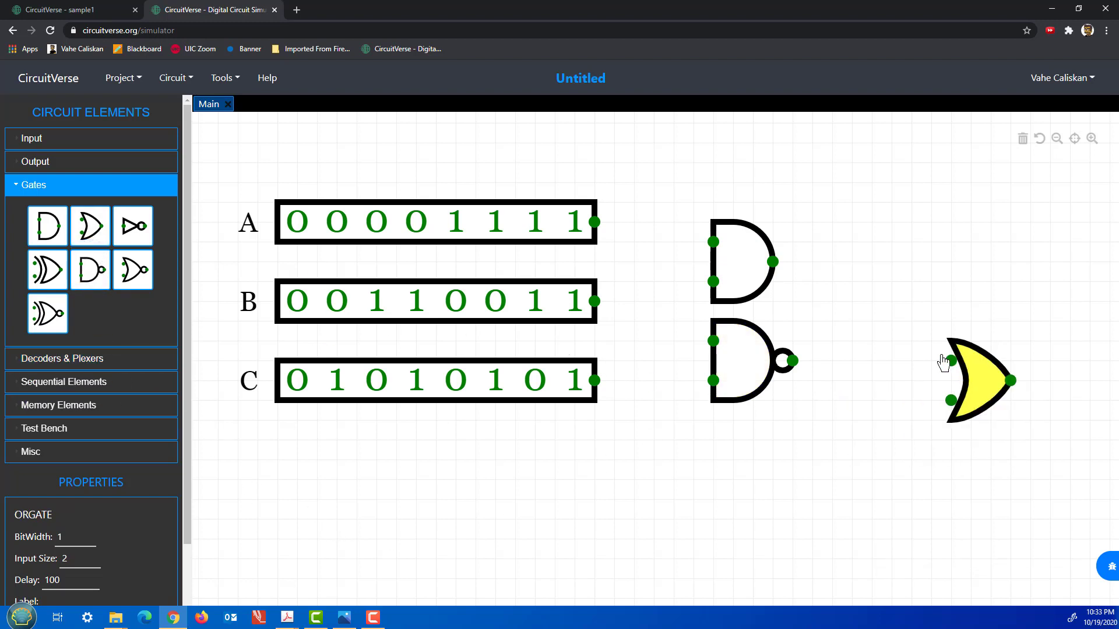
click(888, 332)
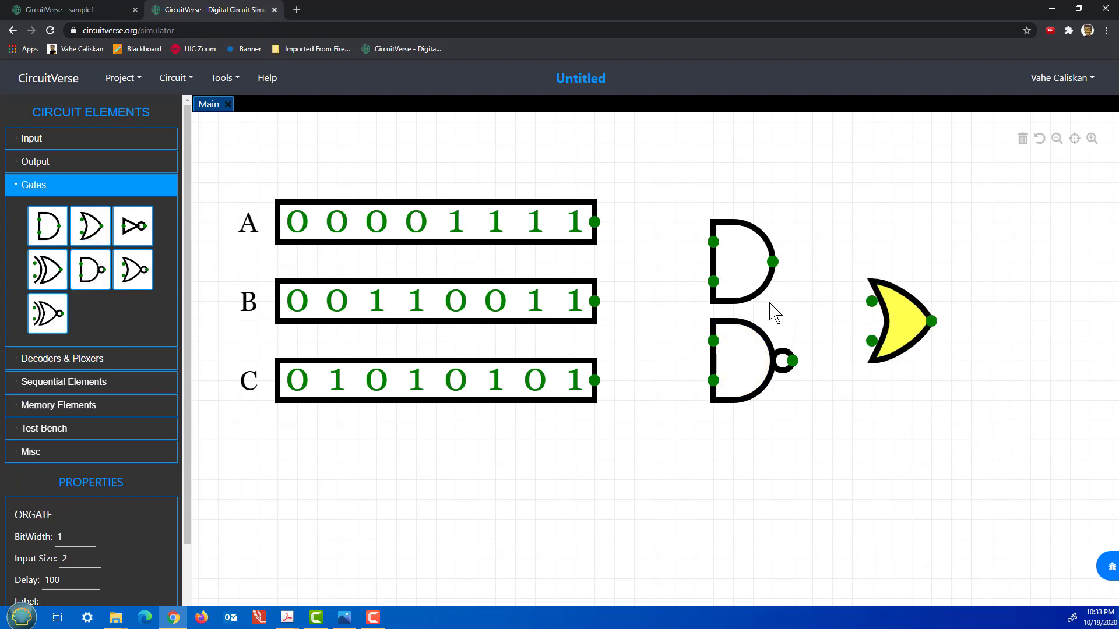
Give the AND gate an 8-bit width and adjust the NAND gate's bit width.
click(753, 281)
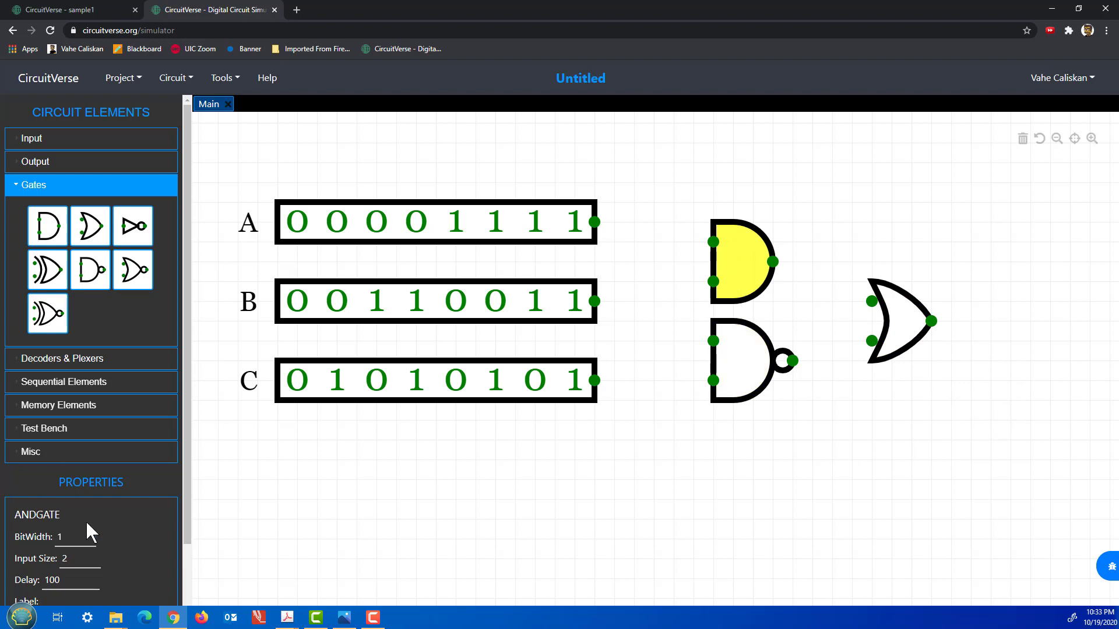
click(65, 535)
text(8)
click(300, 531)
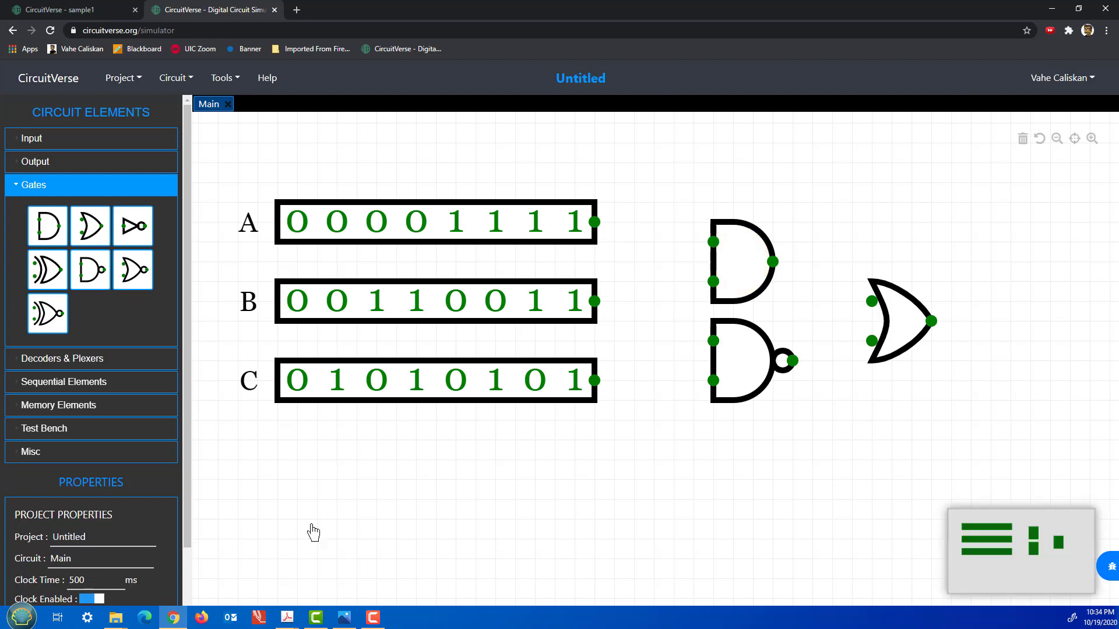
click(732, 371)
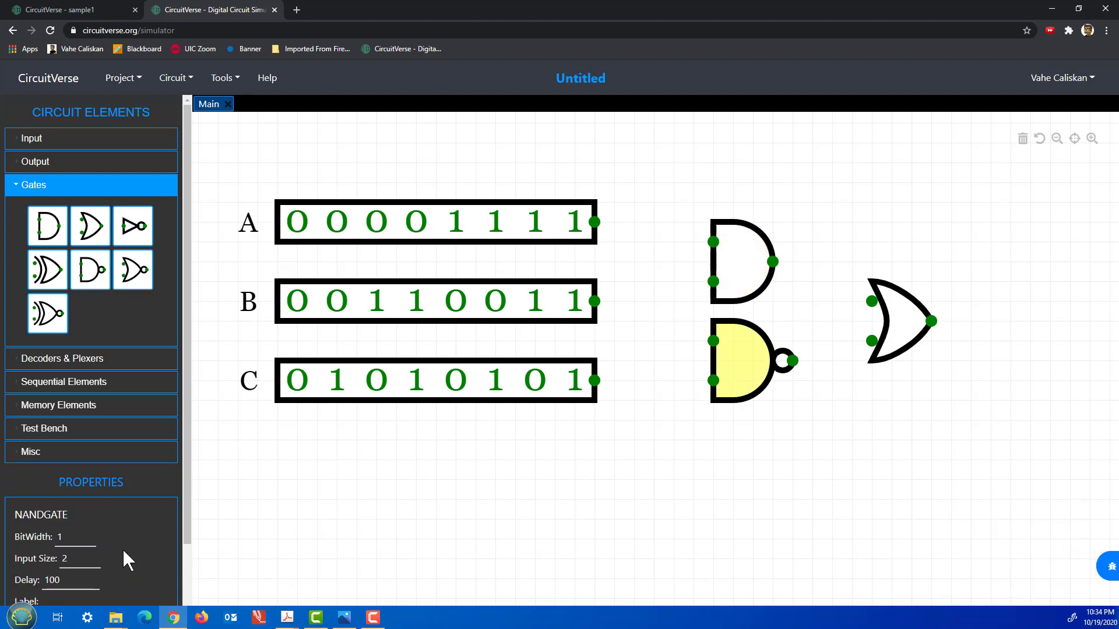
click(61, 537)
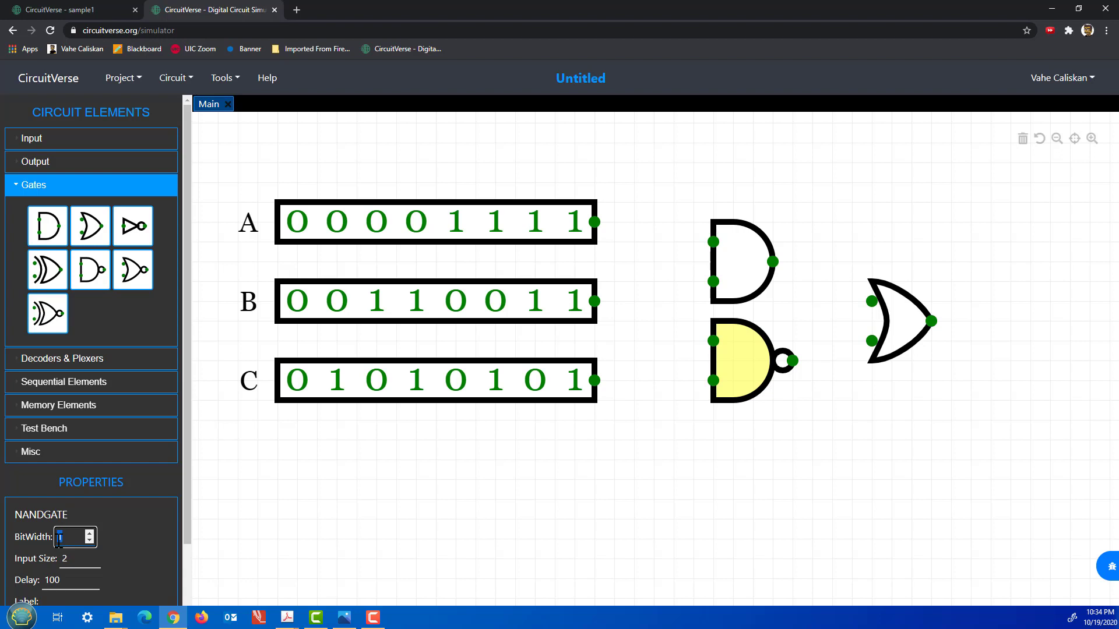
click(388, 531)
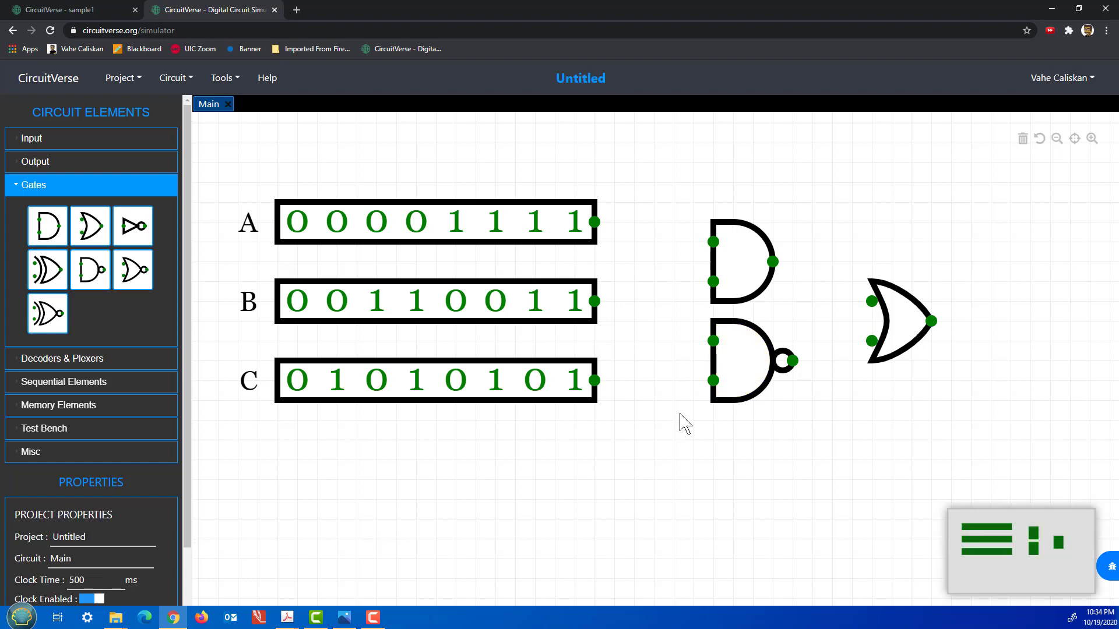
click(881, 349)
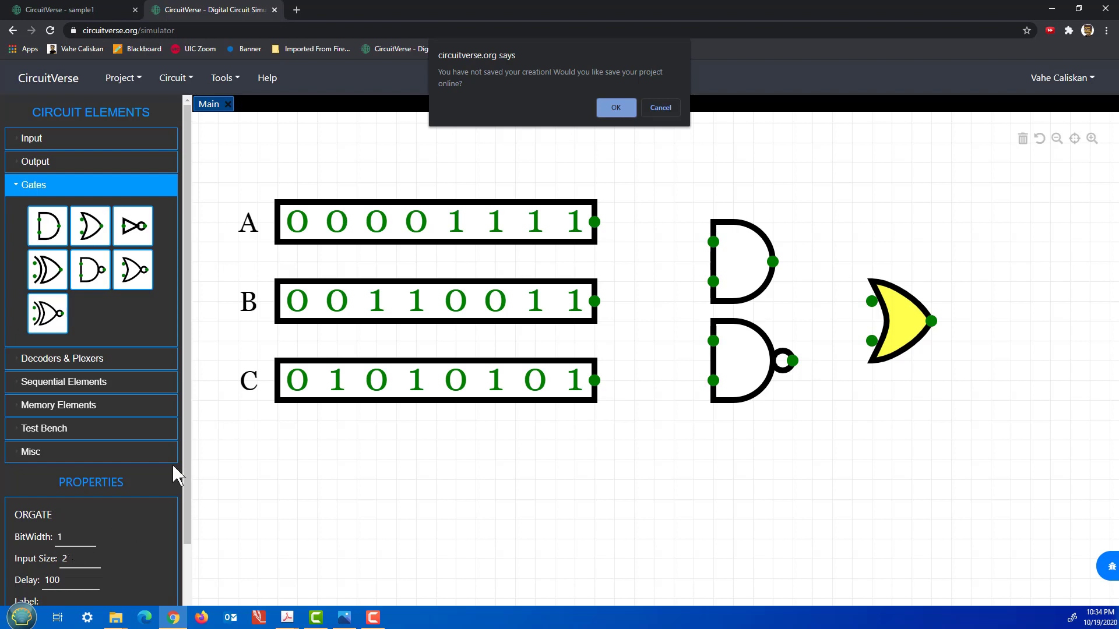
Confirm the online save, name the project sample2, and update its project details.
click(613, 110)
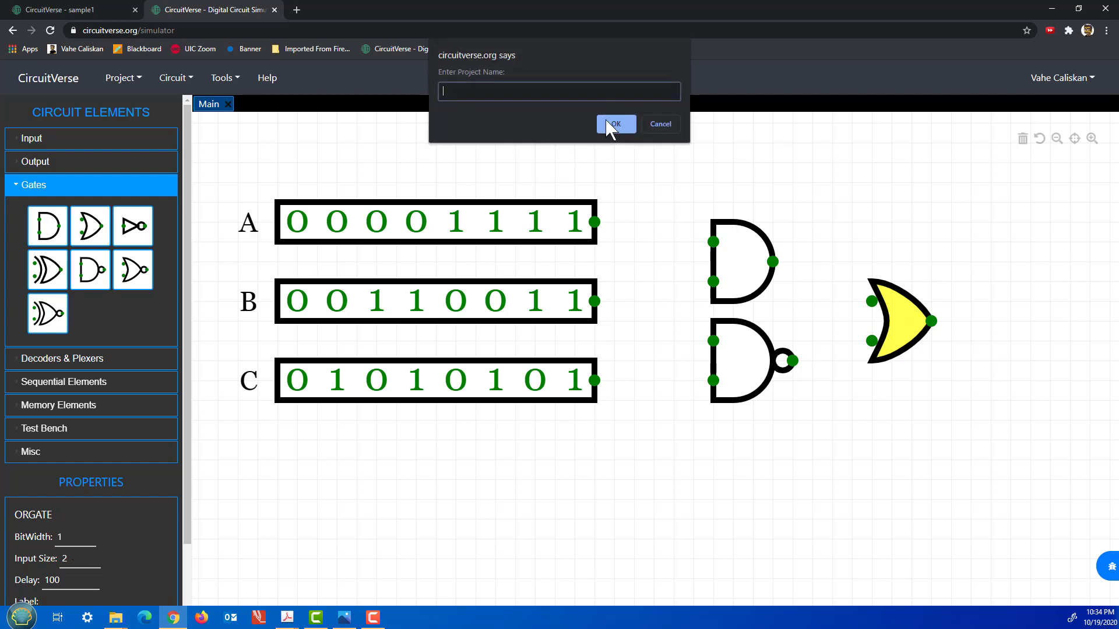
text(sample2)
click(632, 123)
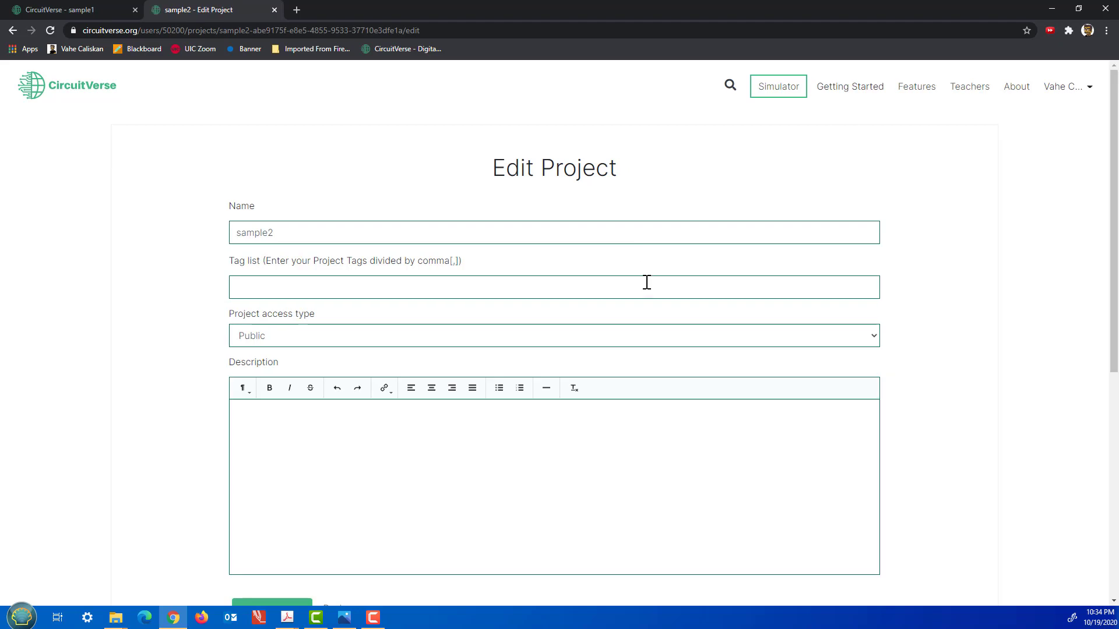
scroll(497, 392, down, 6)
click(294, 214)
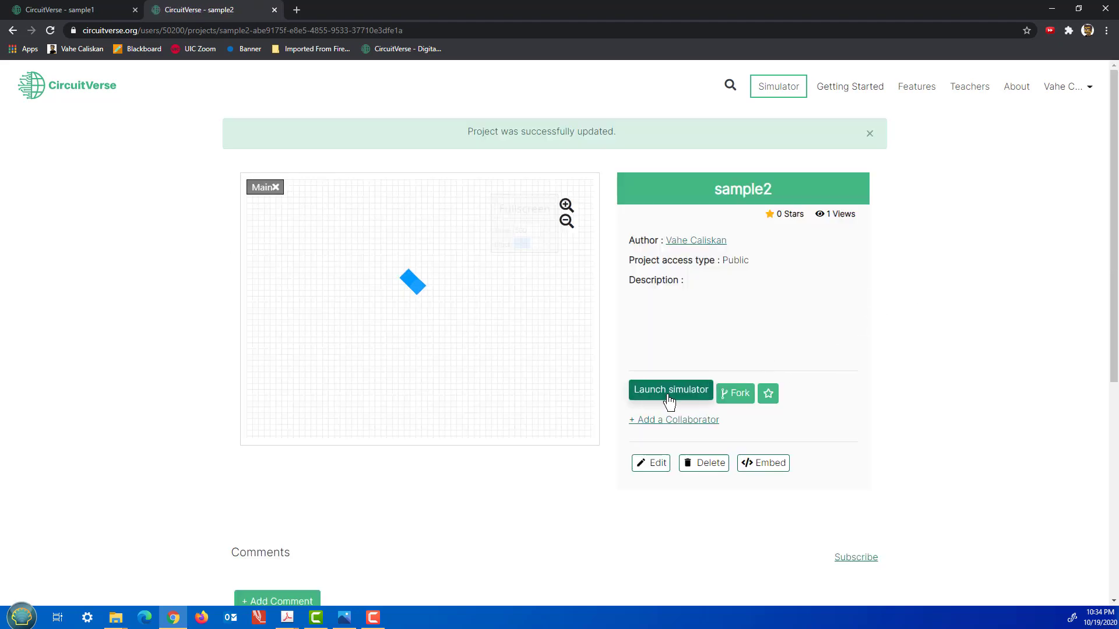
Open sample2 in the simulator and recentre the circuit.
click(670, 394)
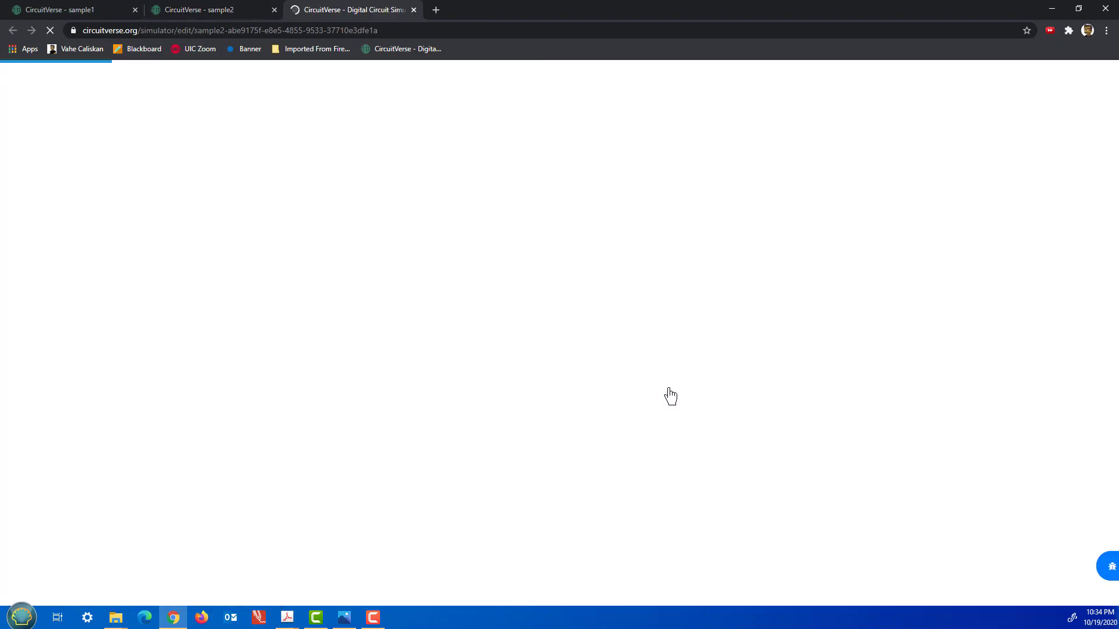
scroll(772, 437, up, 5)
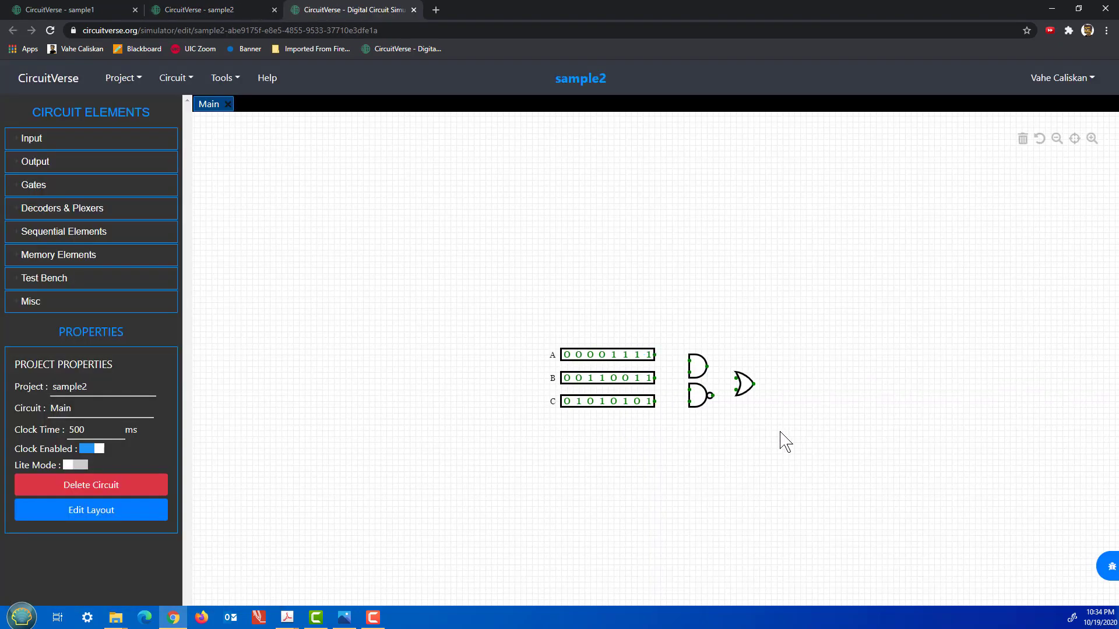
drag(658, 407, 814, 369)
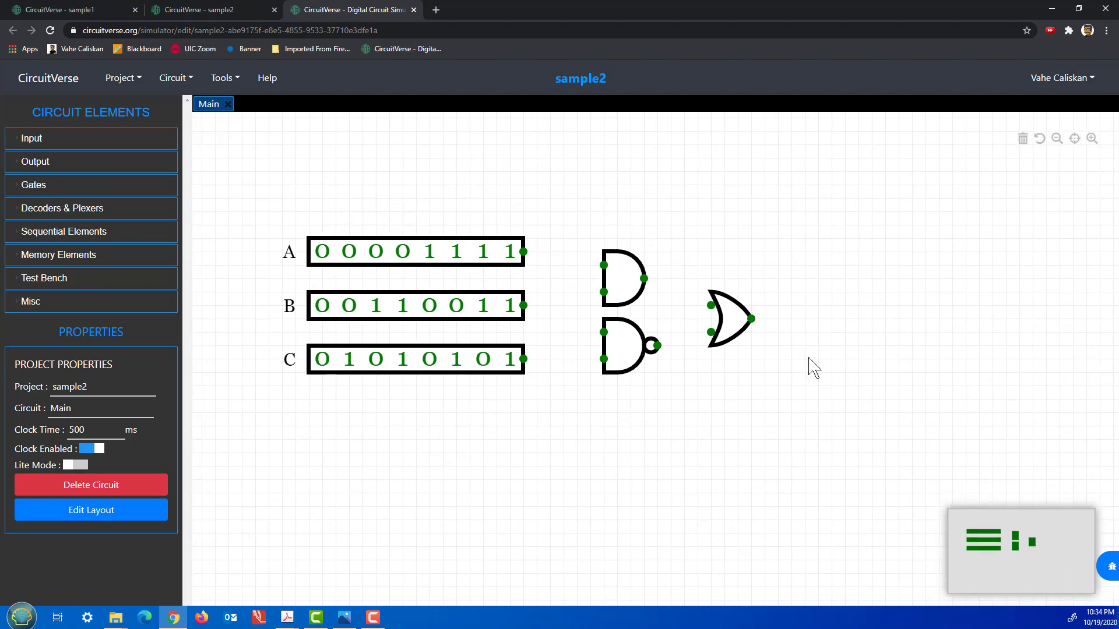
Try reaching the dashboard from the account menu, then return to the sample2 page.
click(1055, 85)
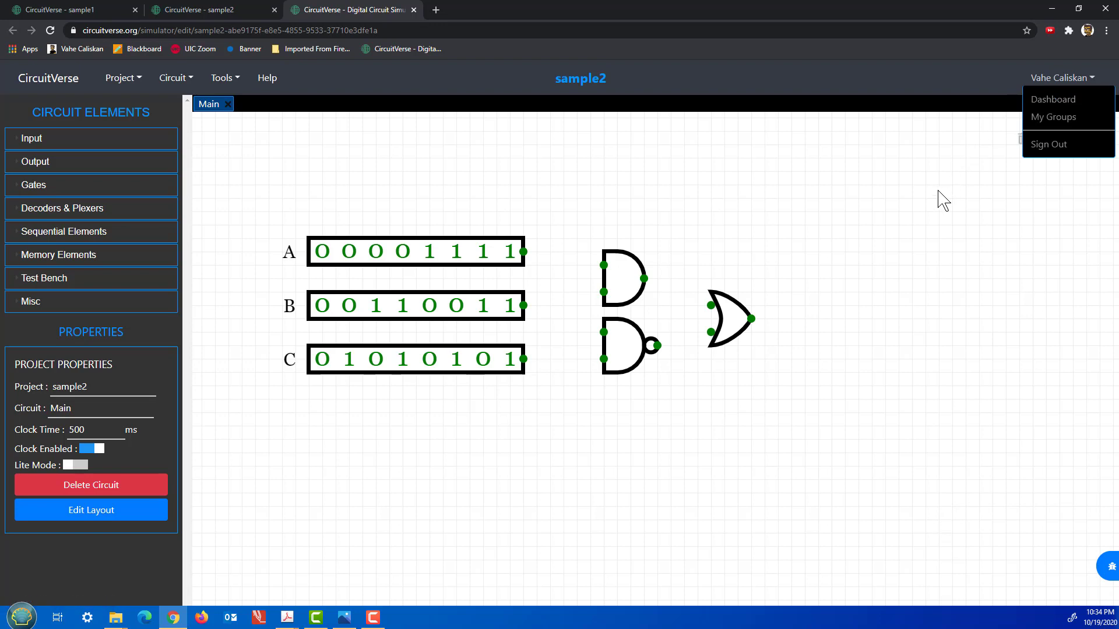
click(882, 78)
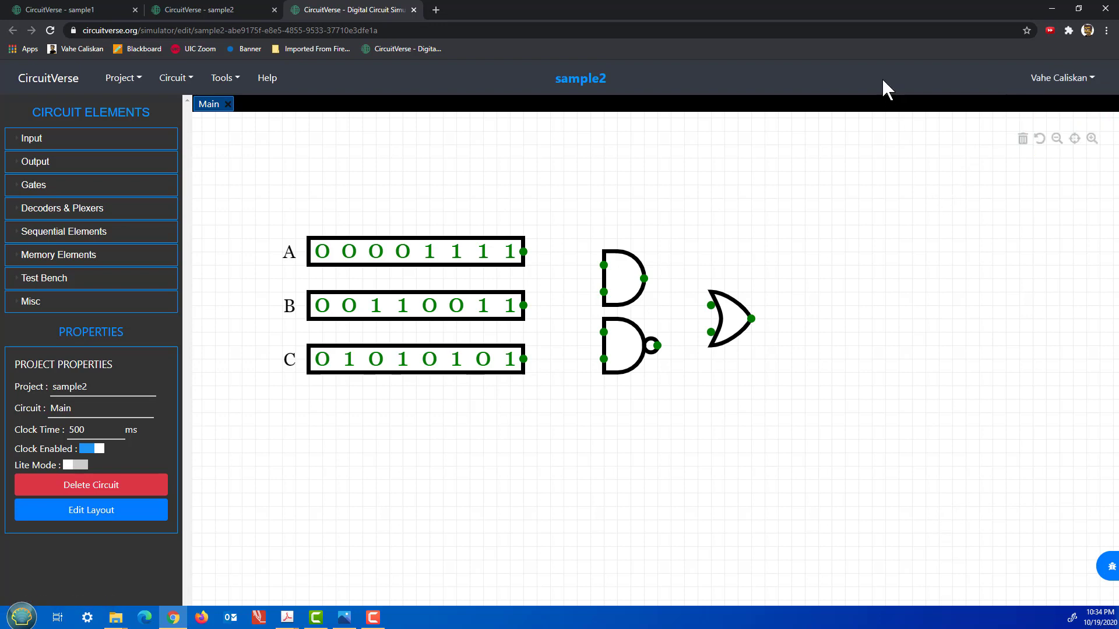
click(1038, 80)
click(1047, 108)
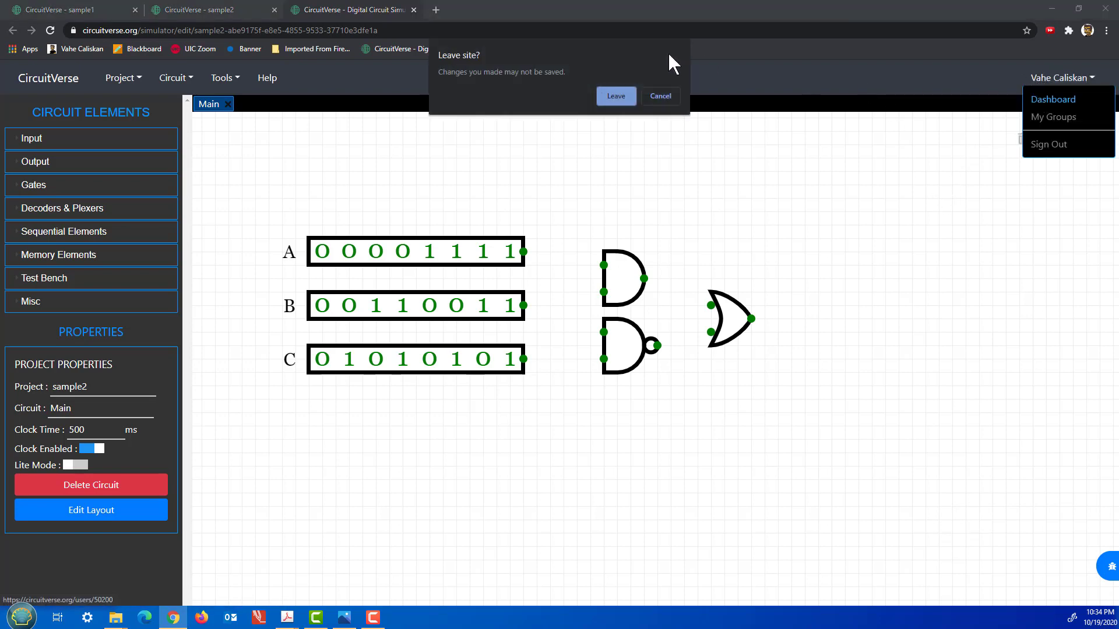
click(659, 96)
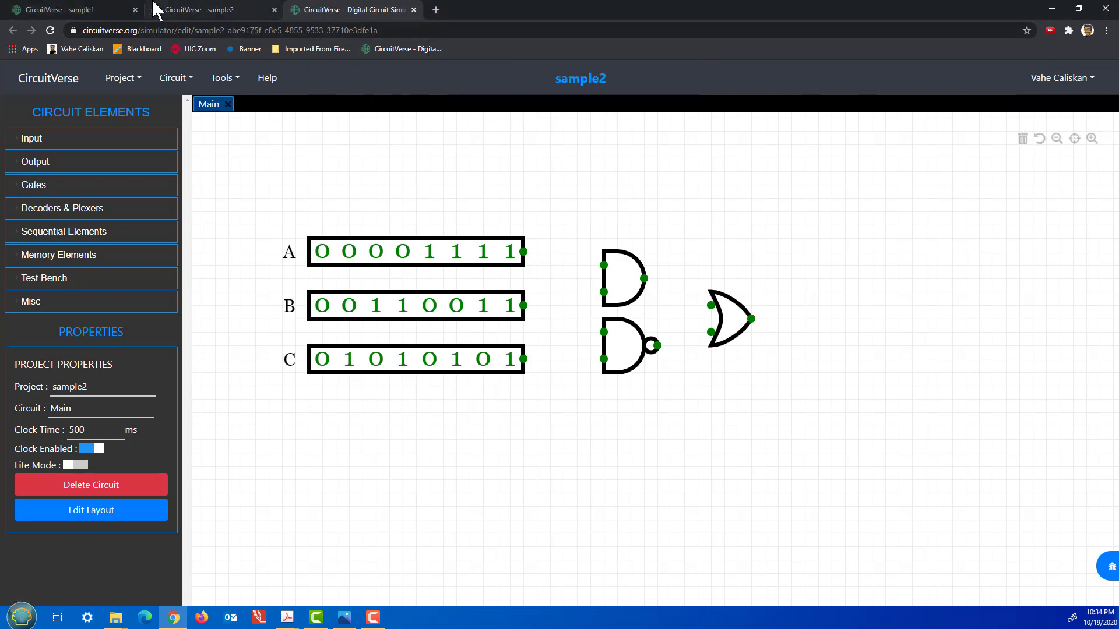
click(181, 8)
scroll(615, 300, down, 5)
scroll(618, 300, up, 5)
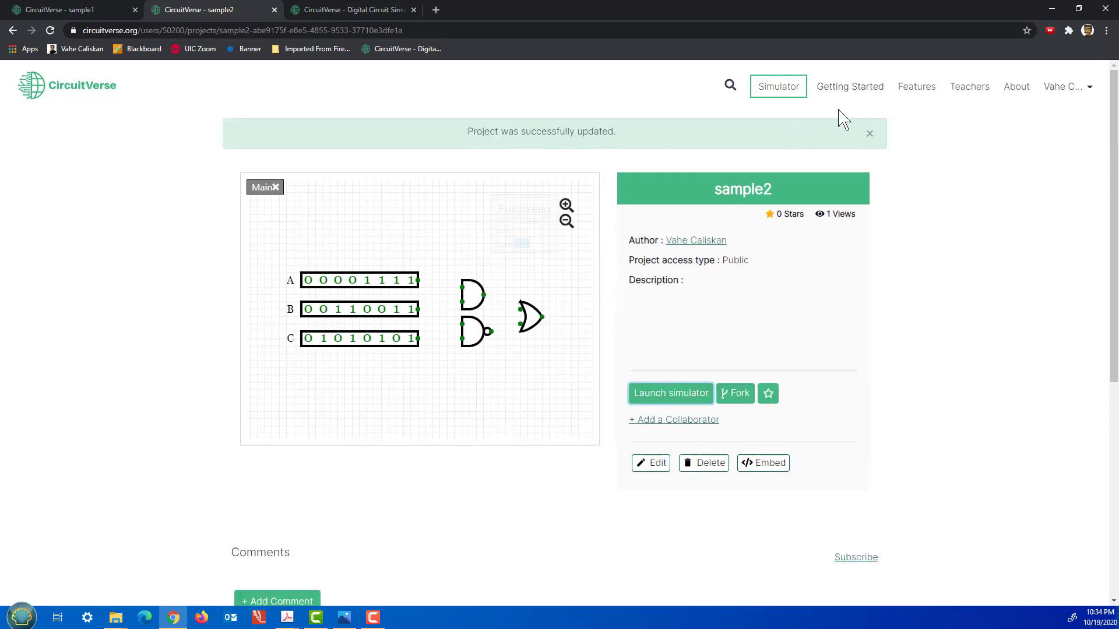
Browse the saved circuits on the dashboard, then return to sample2 in the simulator.
click(1076, 91)
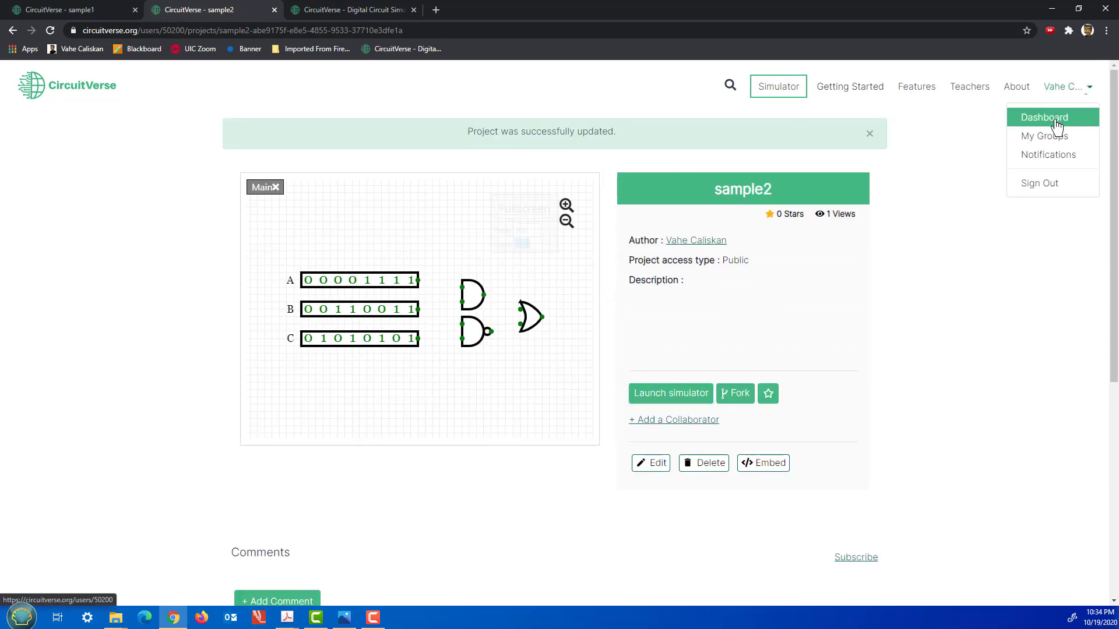
click(1043, 115)
scroll(970, 201, down, 10)
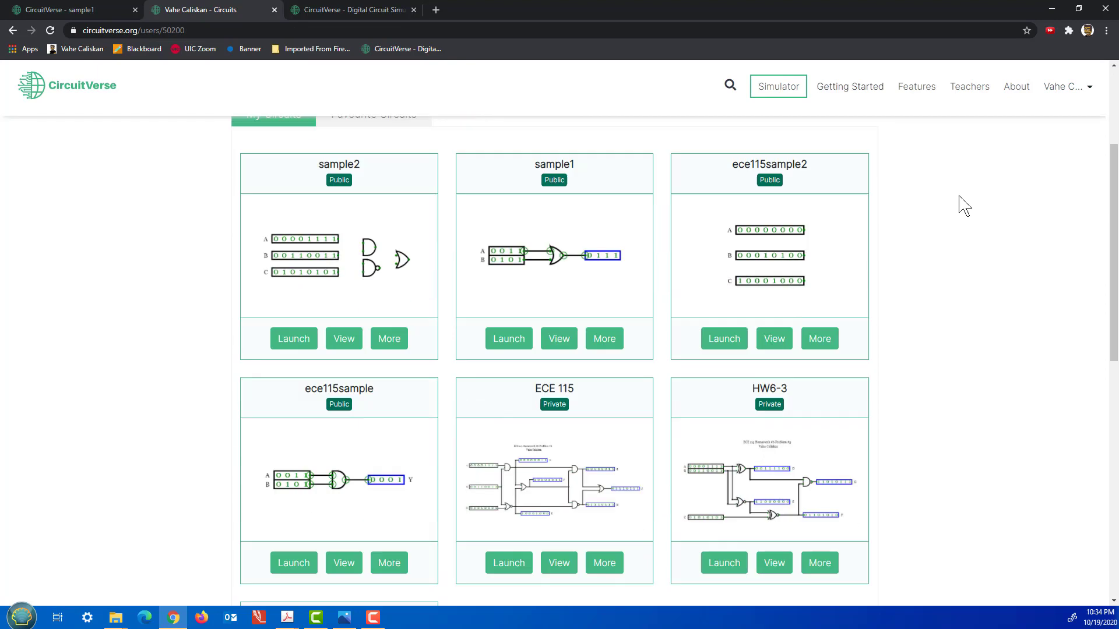
scroll(935, 211, up, 10)
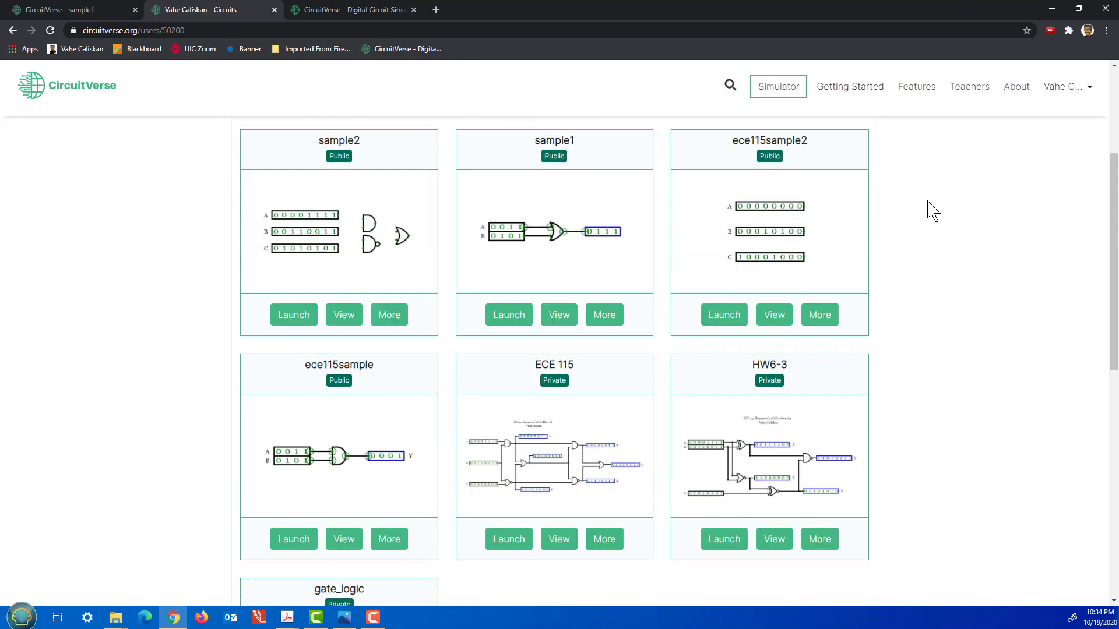
scroll(926, 207, down, 2)
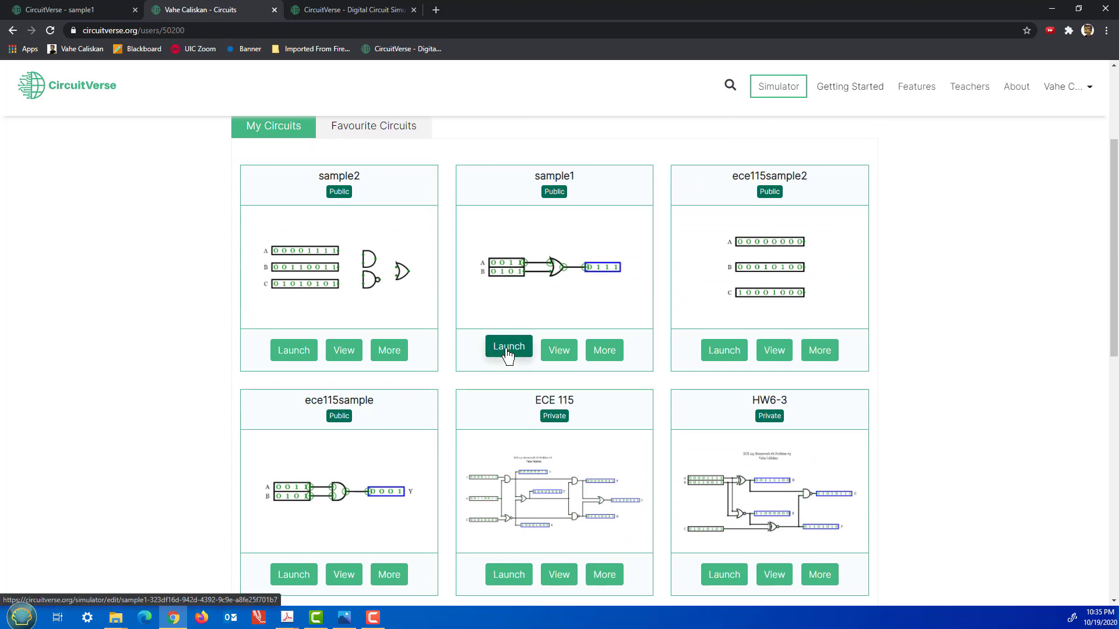
click(343, 10)
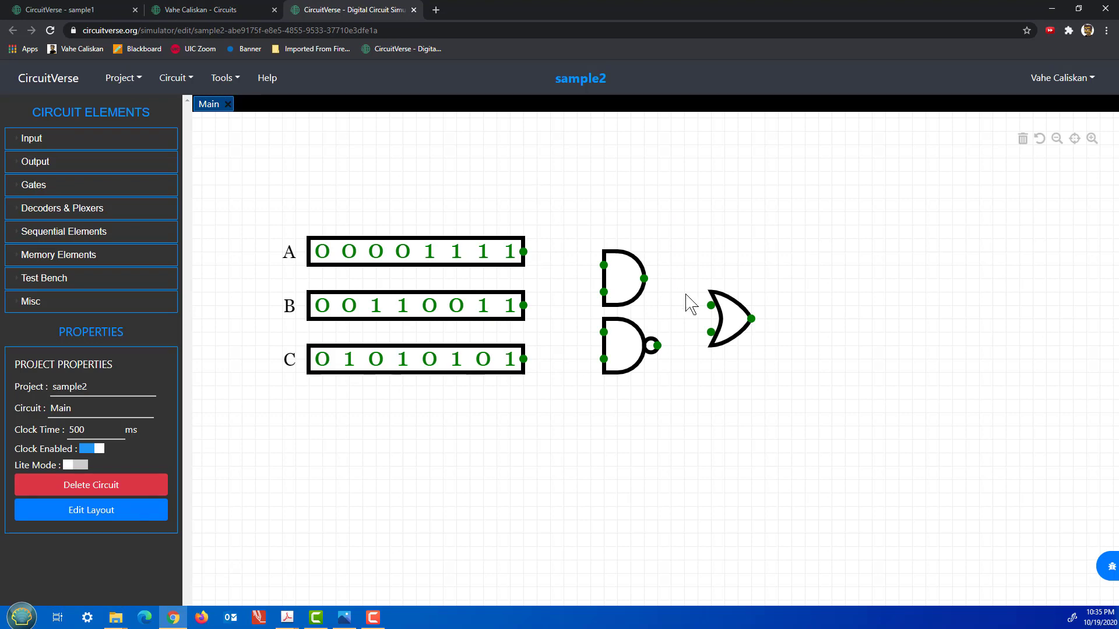
Set the OR gate's bit width to 8.
click(725, 328)
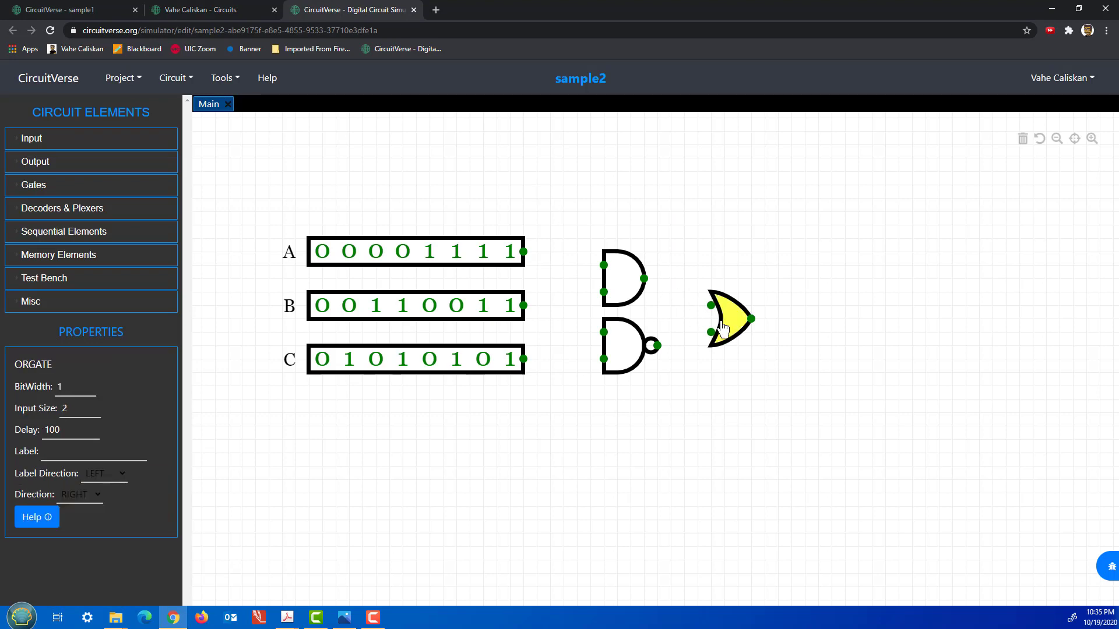
drag(66, 384, 57, 386)
click(332, 470)
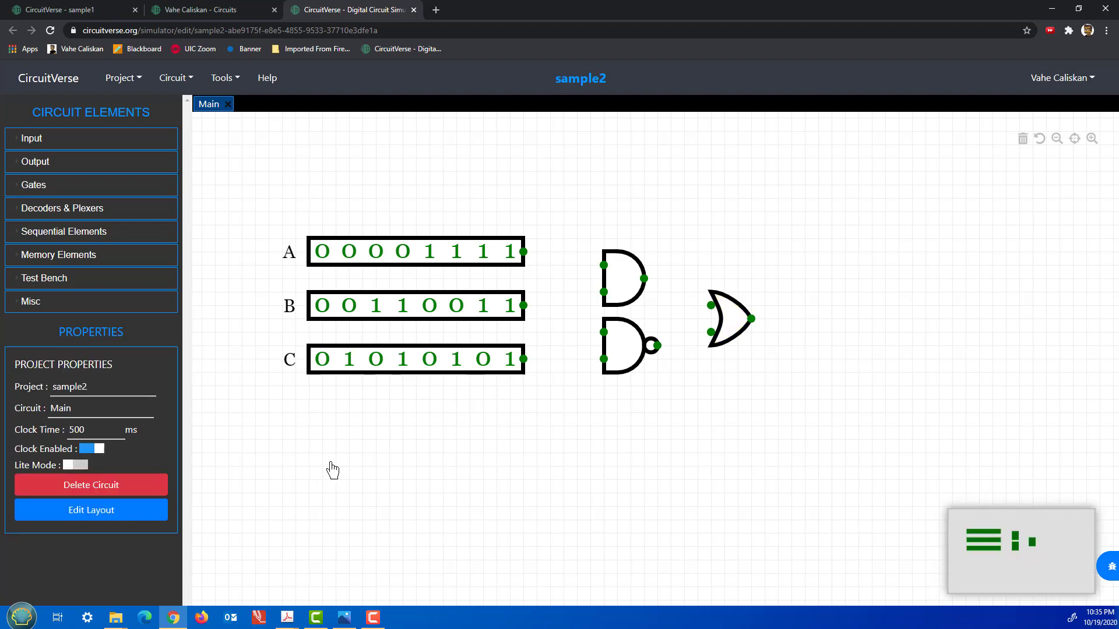
Check the gate settings, shift the upper AND gate right, and wire input A to its top input.
click(736, 319)
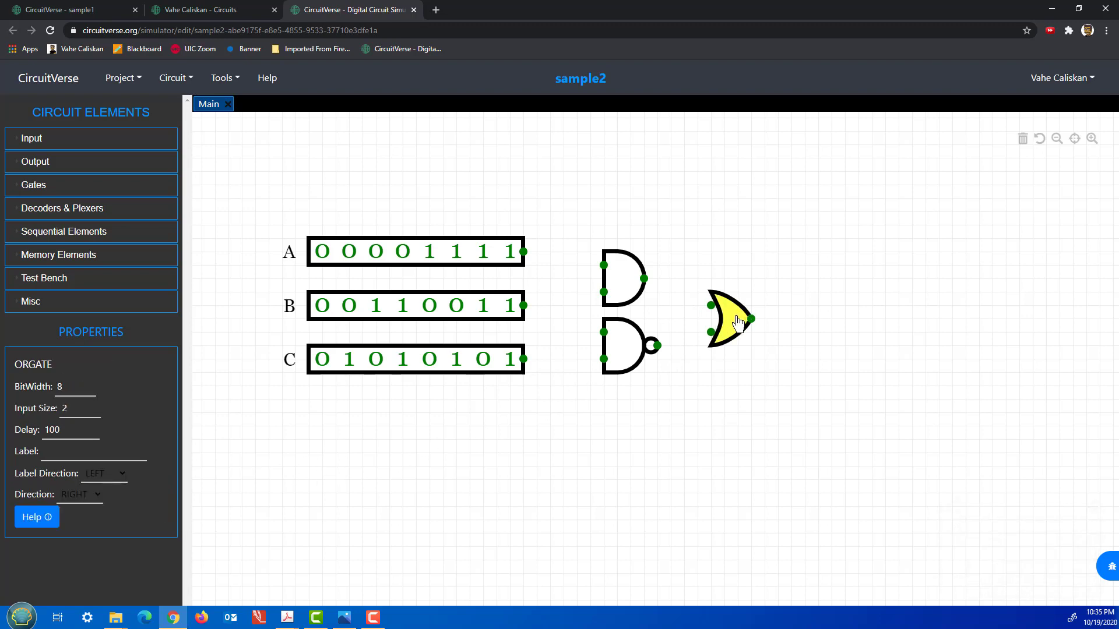
click(626, 348)
click(620, 279)
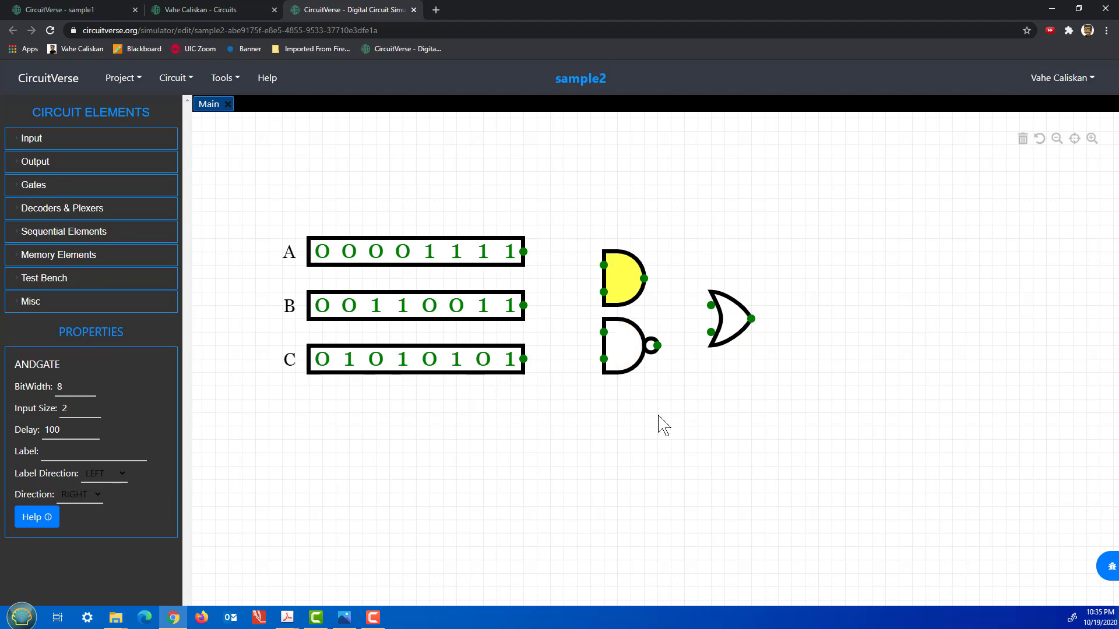
scroll(627, 415, up, 2)
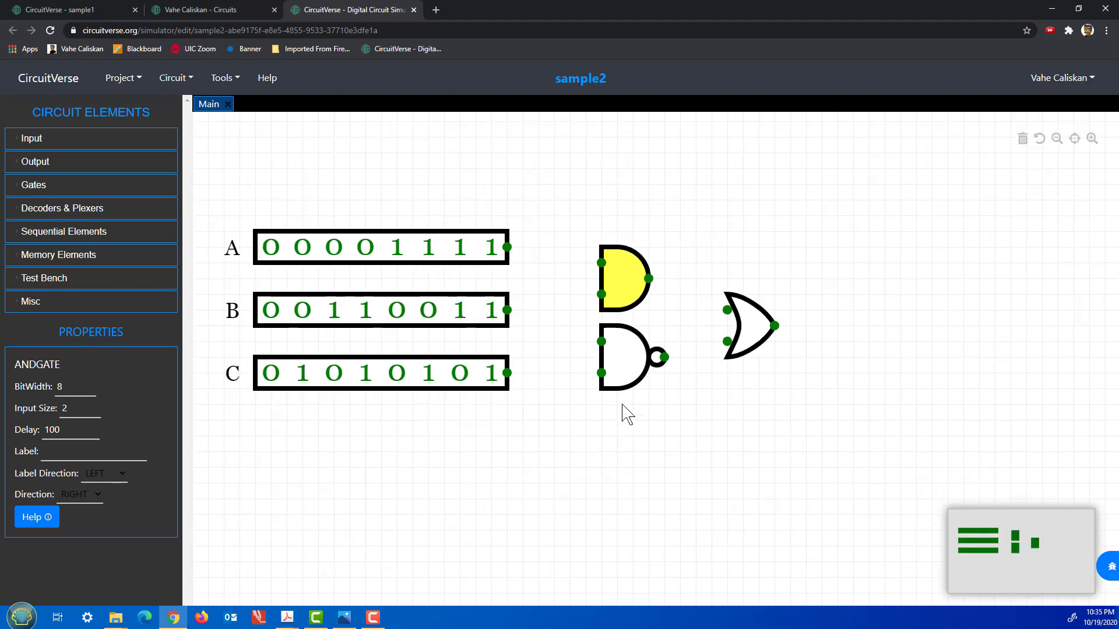
drag(641, 308, 637, 276)
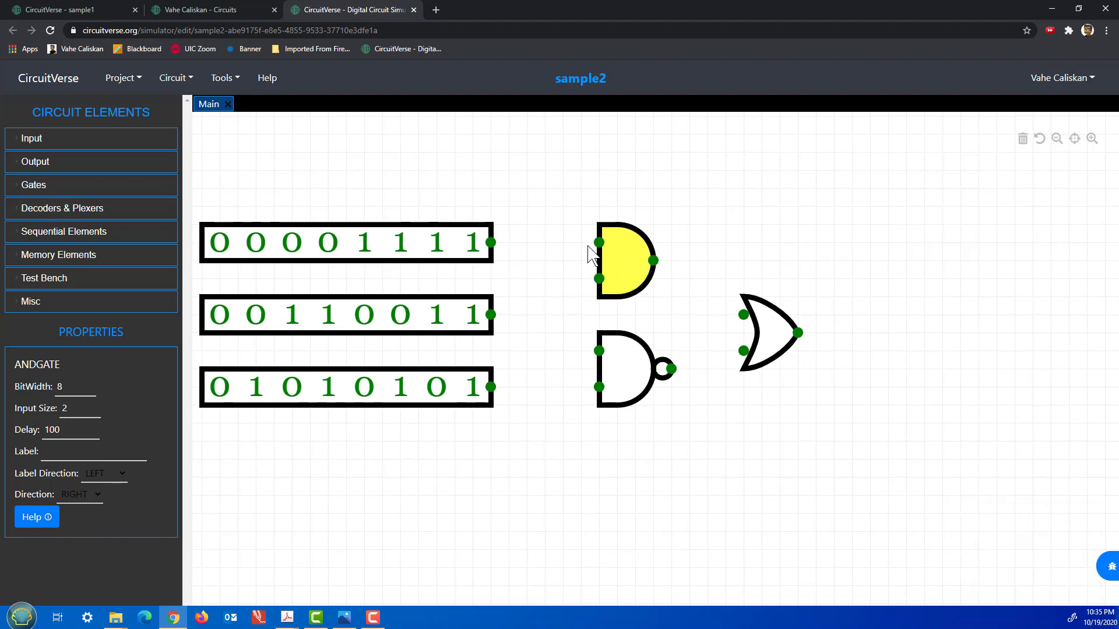
drag(598, 242, 491, 243)
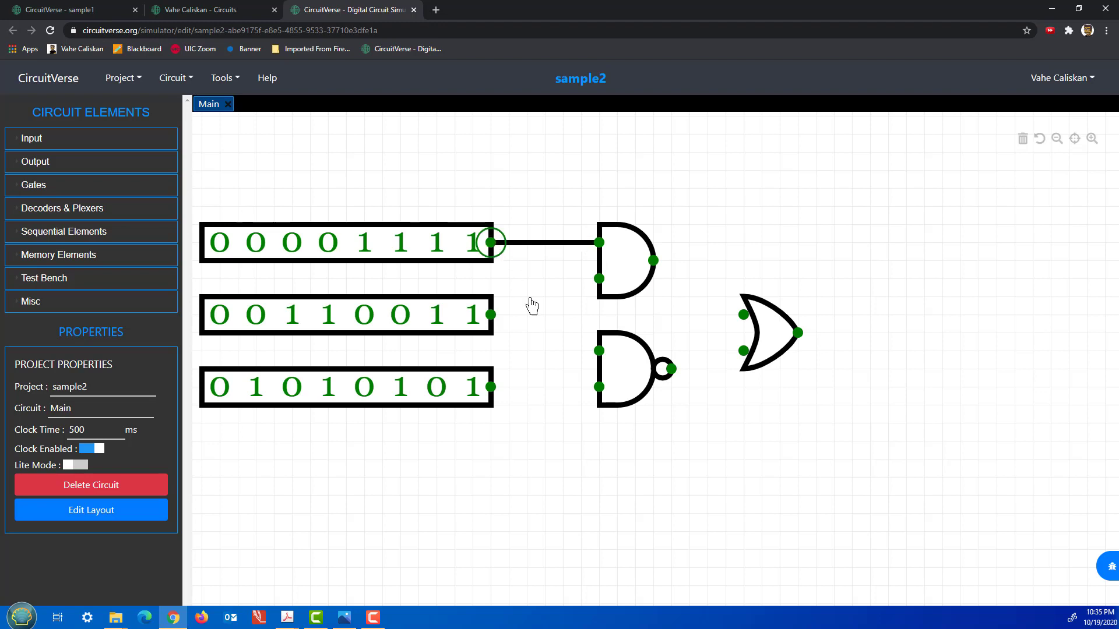
Wire input C to the NAND's lower input and input B to the shared AND/NAND inputs.
drag(592, 389, 490, 387)
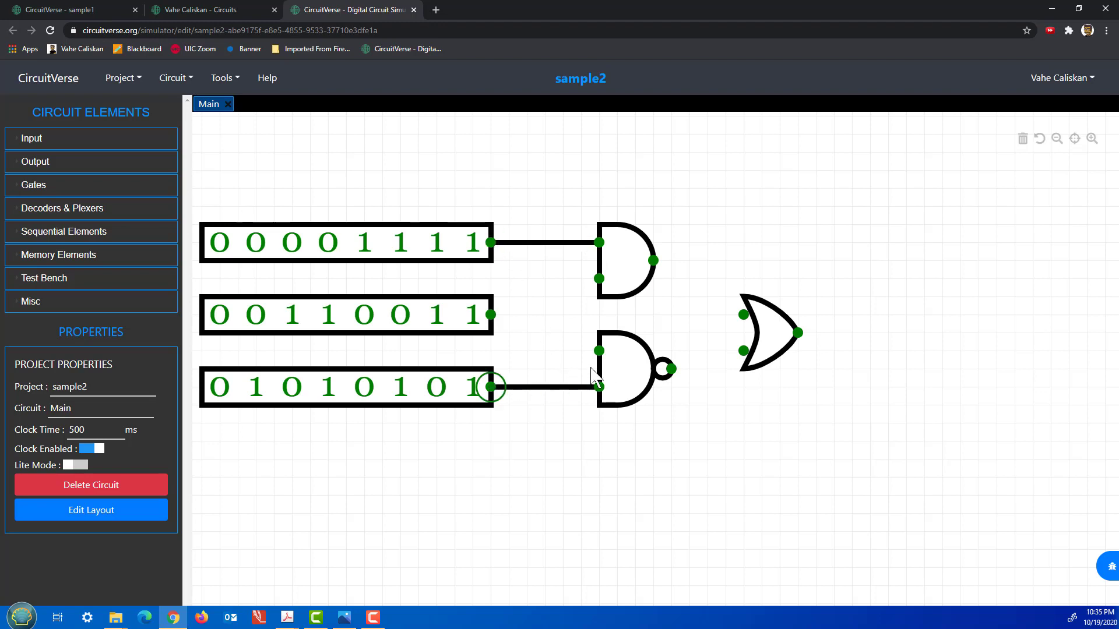
drag(600, 351, 599, 279)
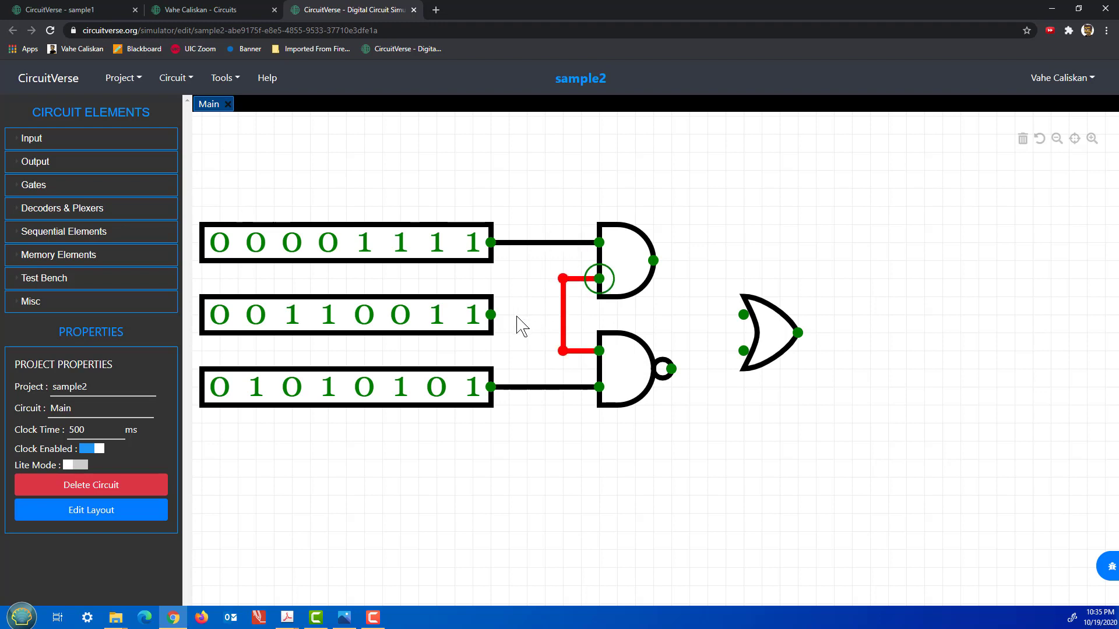
drag(494, 320, 563, 314)
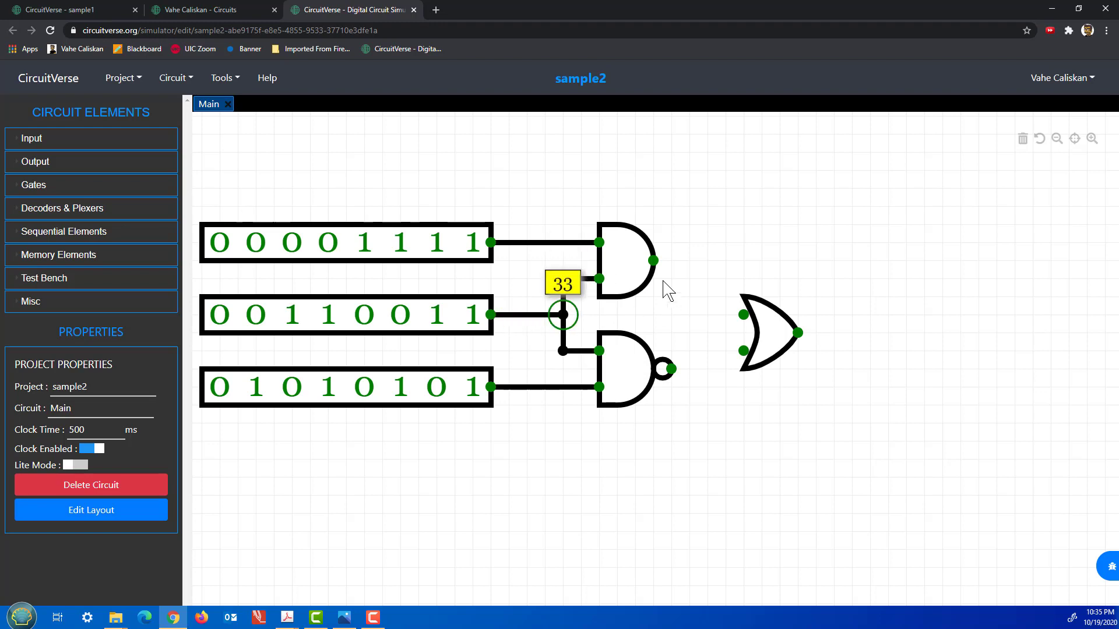
Wire the AND output to the OR gate and reposition the OR gate.
drag(655, 263, 671, 369)
mouse_move(798, 333)
mouse_down()
mouse_move(862, 333)
mouse_move(852, 333)
mouse_up()
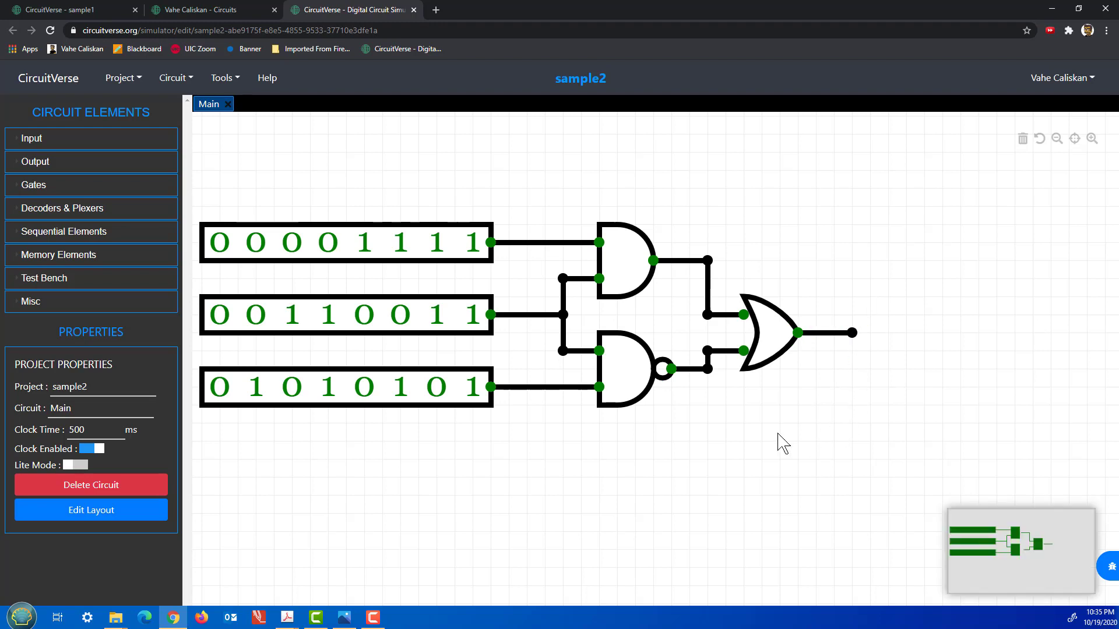
drag(778, 359, 778, 340)
click(709, 320)
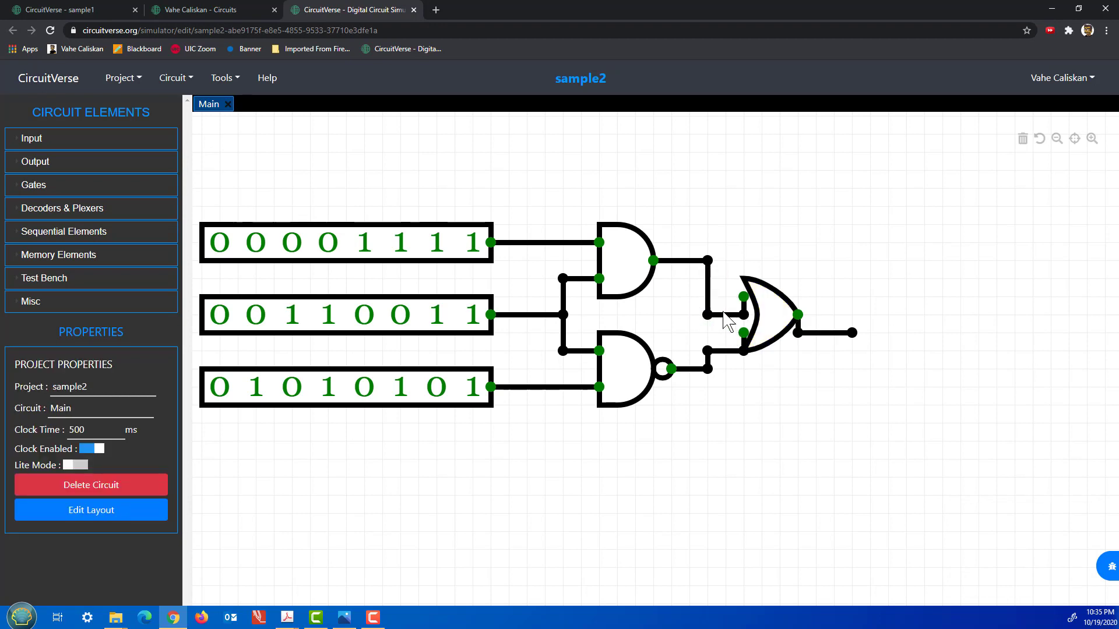
drag(747, 320, 778, 369)
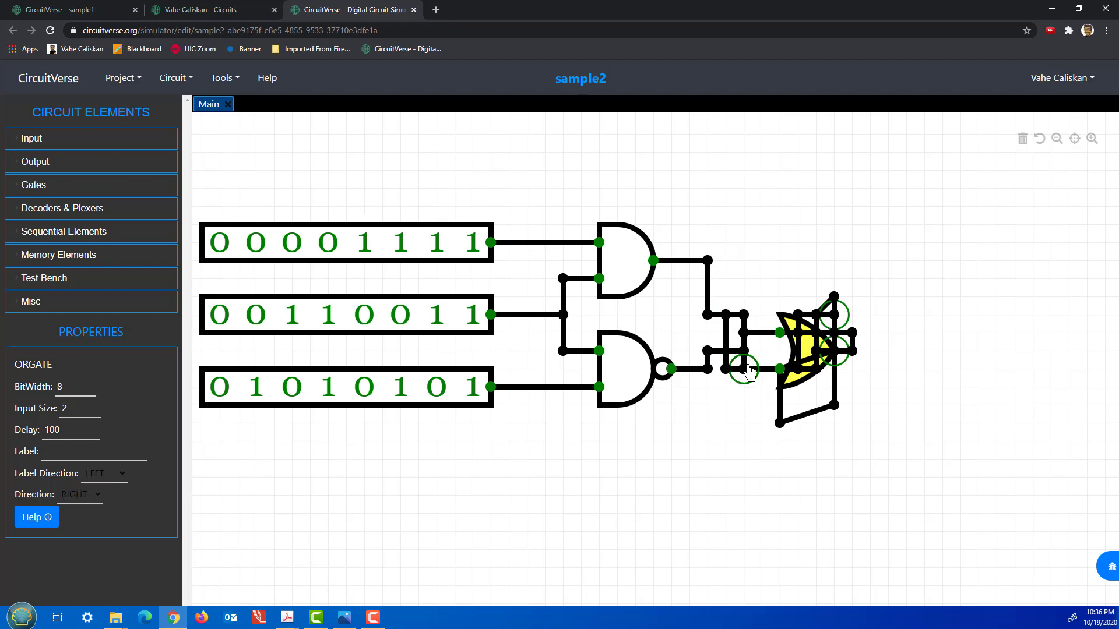
Box-select the tangled OR gate with its wires and delete them.
drag(727, 226, 775, 221)
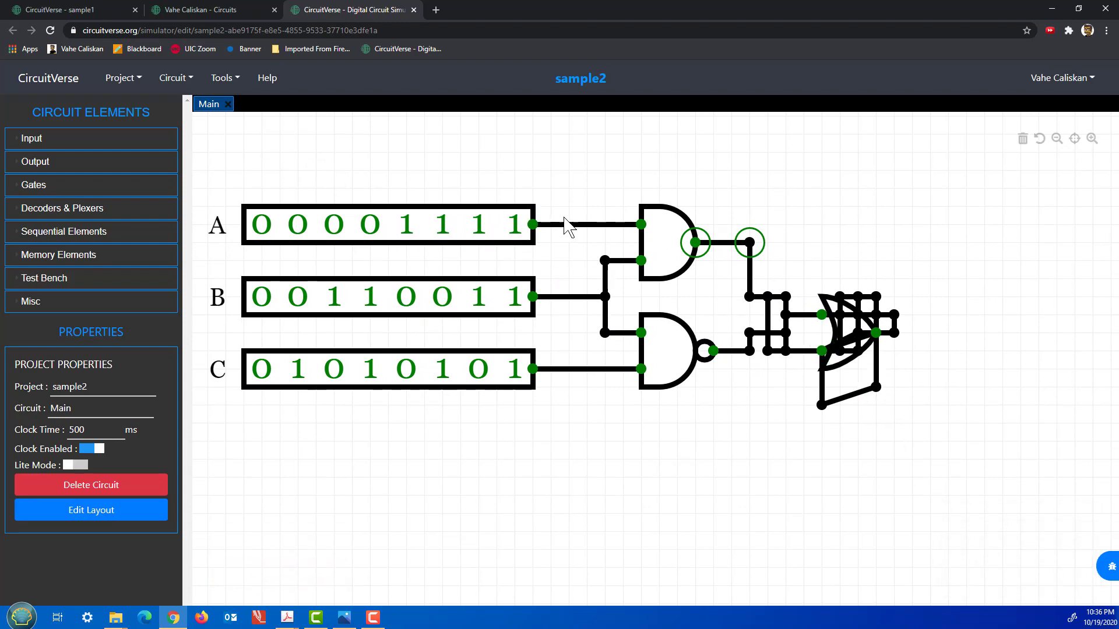
drag(731, 187, 947, 434)
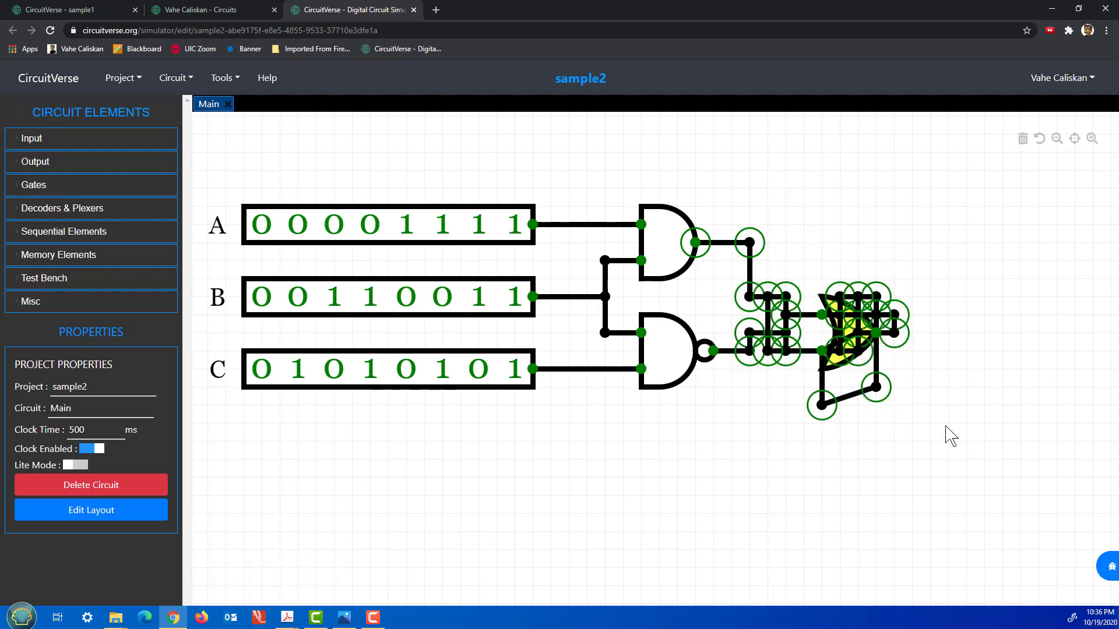
key(Delete)
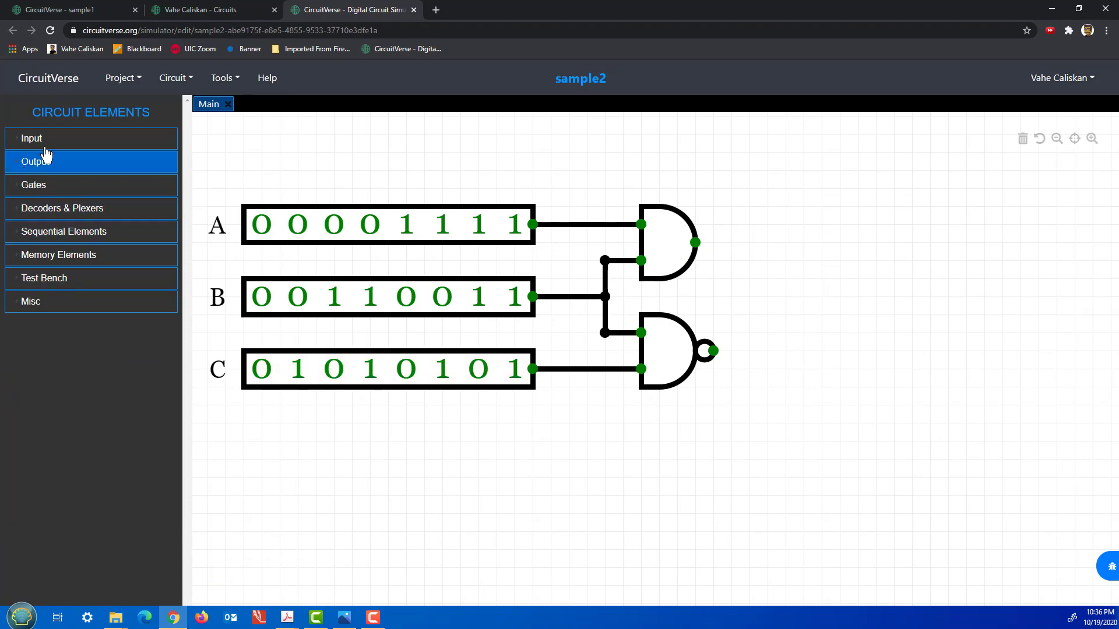
Place a new OR gate from Gates and connect the AND and NAND outputs to its two inputs.
click(55, 191)
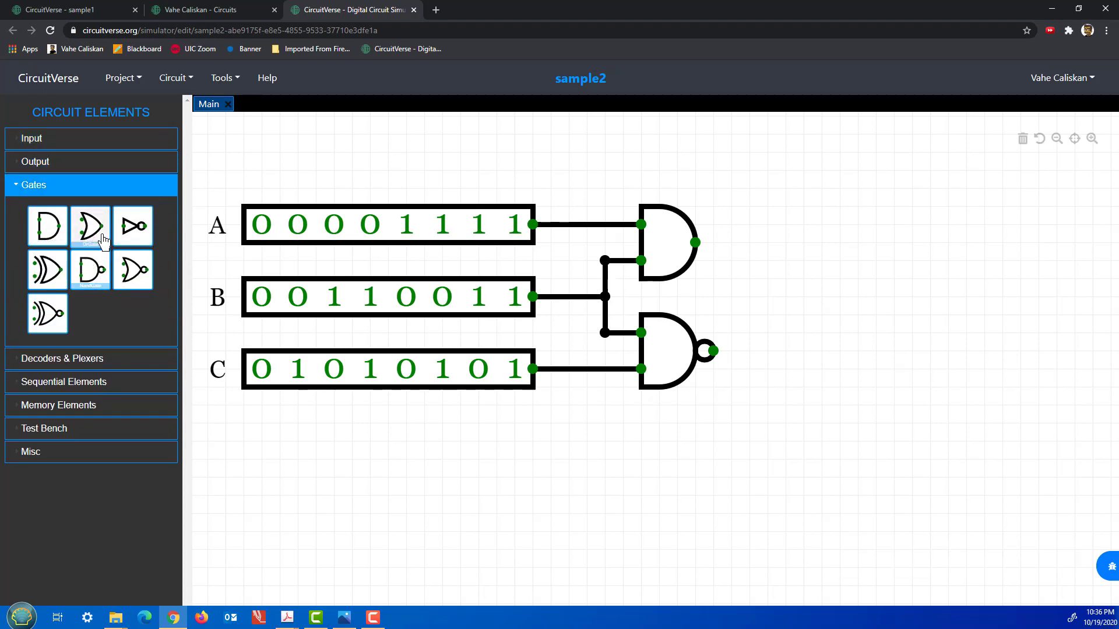
click(90, 225)
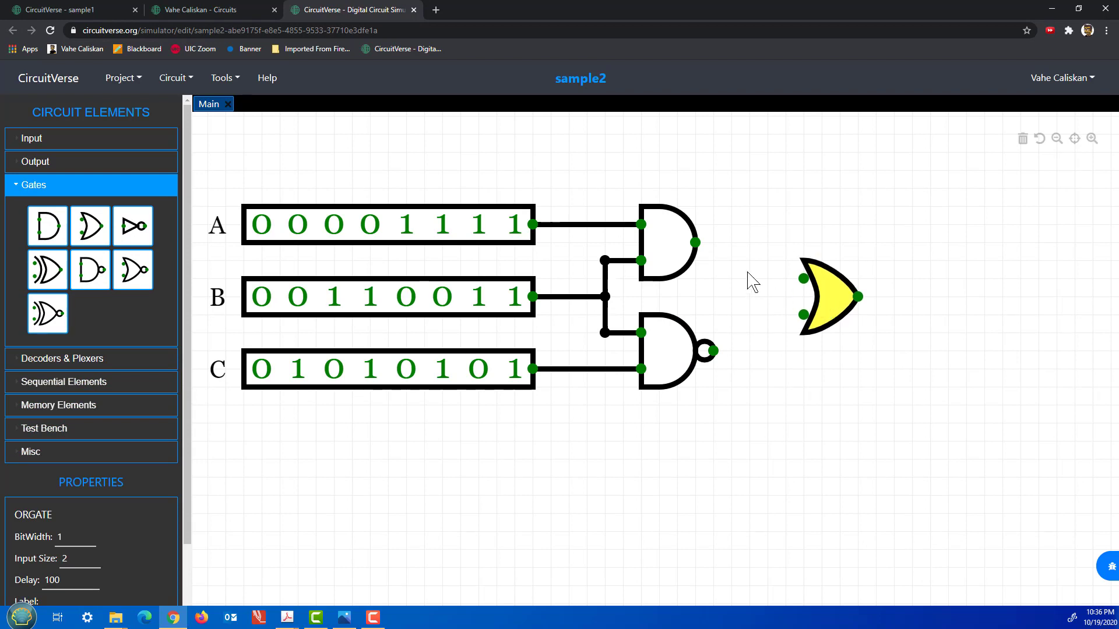
mouse_move(695, 242)
mouse_down()
mouse_move(756, 240)
mouse_move(749, 279)
mouse_move(803, 278)
mouse_move(750, 314)
mouse_move(749, 349)
mouse_move(714, 351)
mouse_up()
click(829, 298)
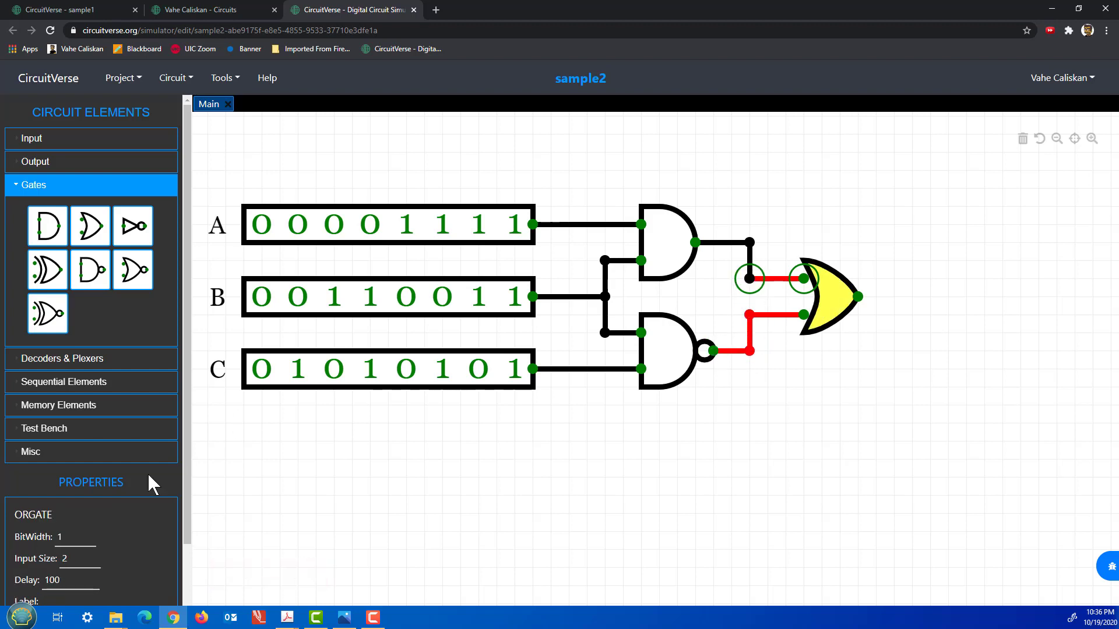
drag(64, 537, 57, 541)
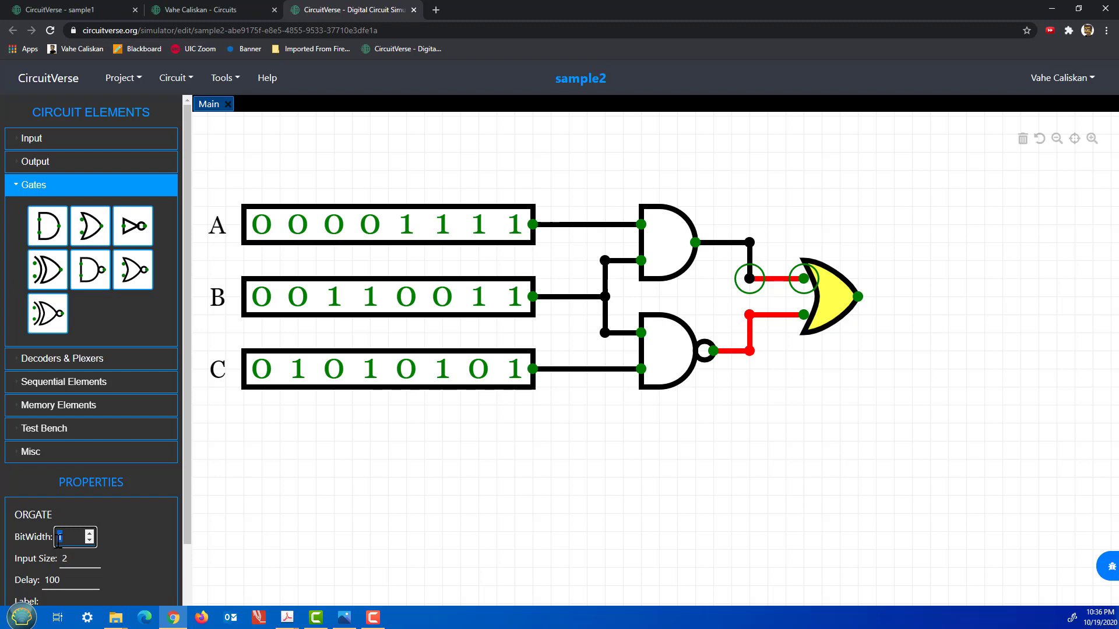
click(397, 477)
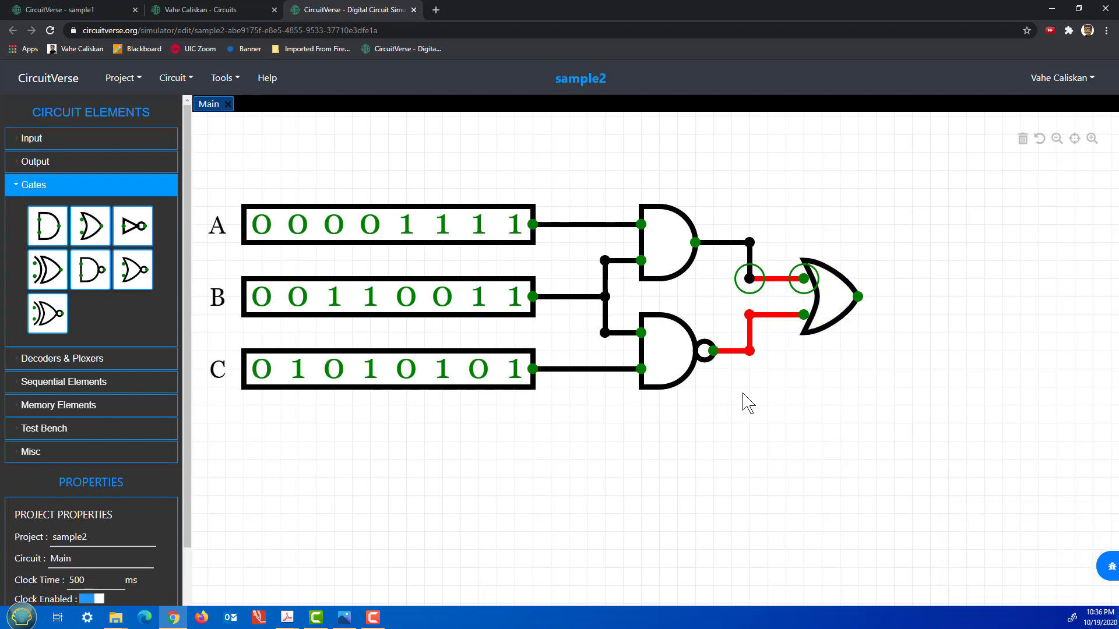
click(756, 417)
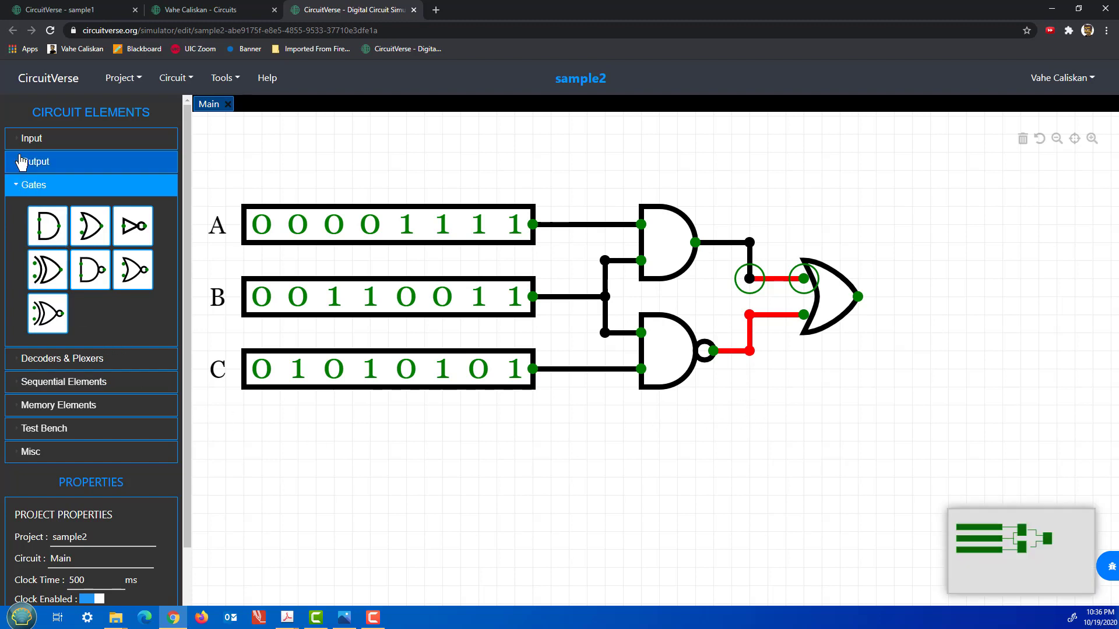
click(46, 165)
Place an output probe right of the OR gate, make it 8 bits, and wire it to the OR output (11101111).
click(48, 203)
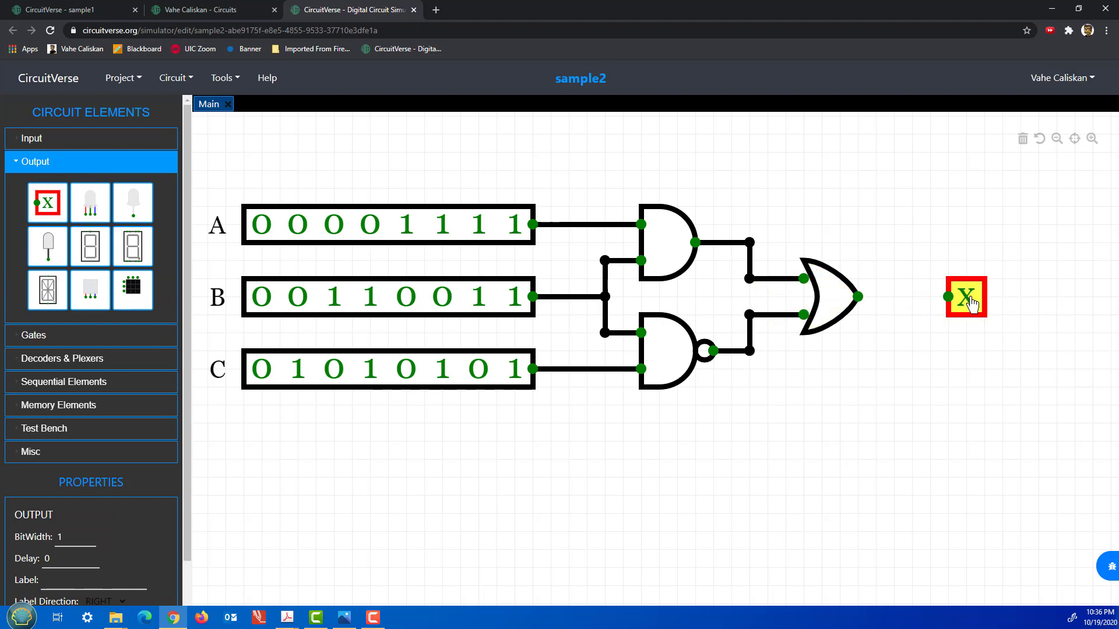
click(986, 302)
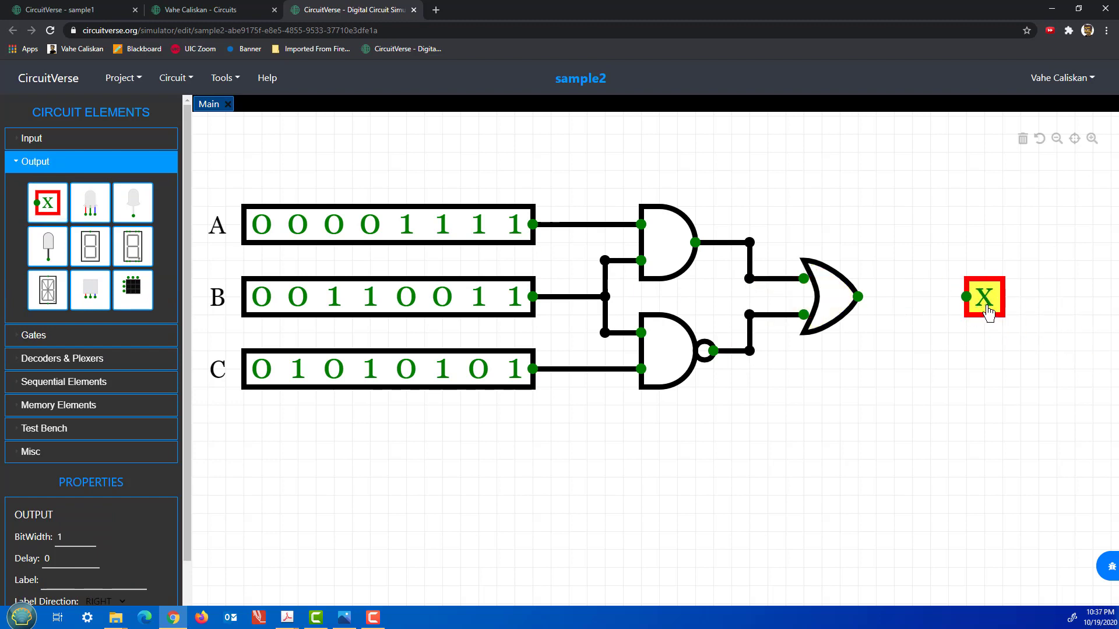
drag(62, 536, 56, 539)
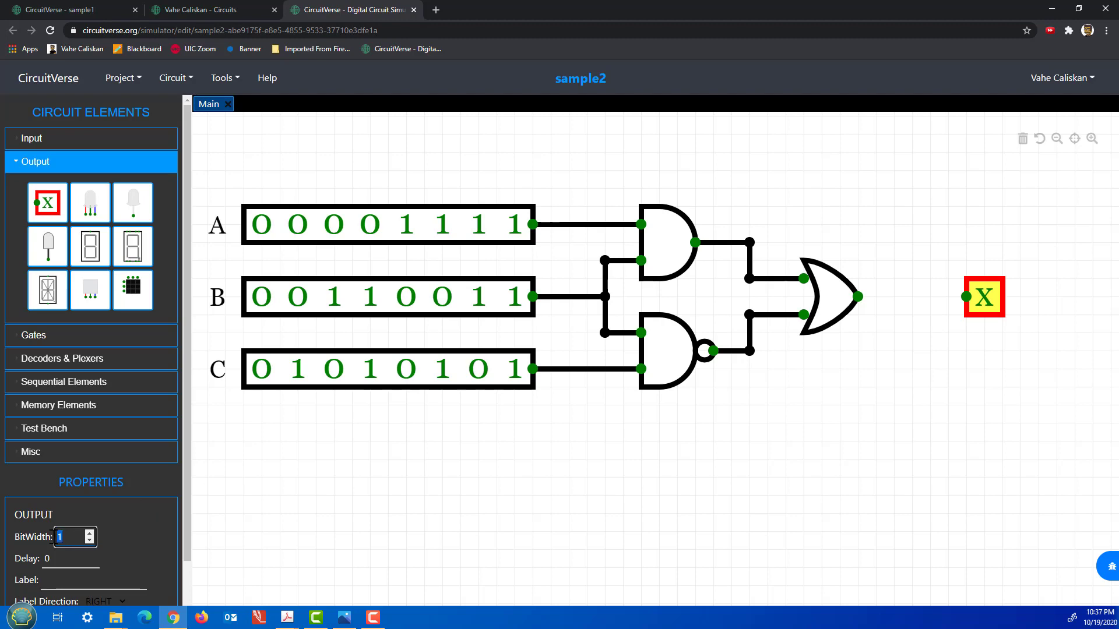
text(8)
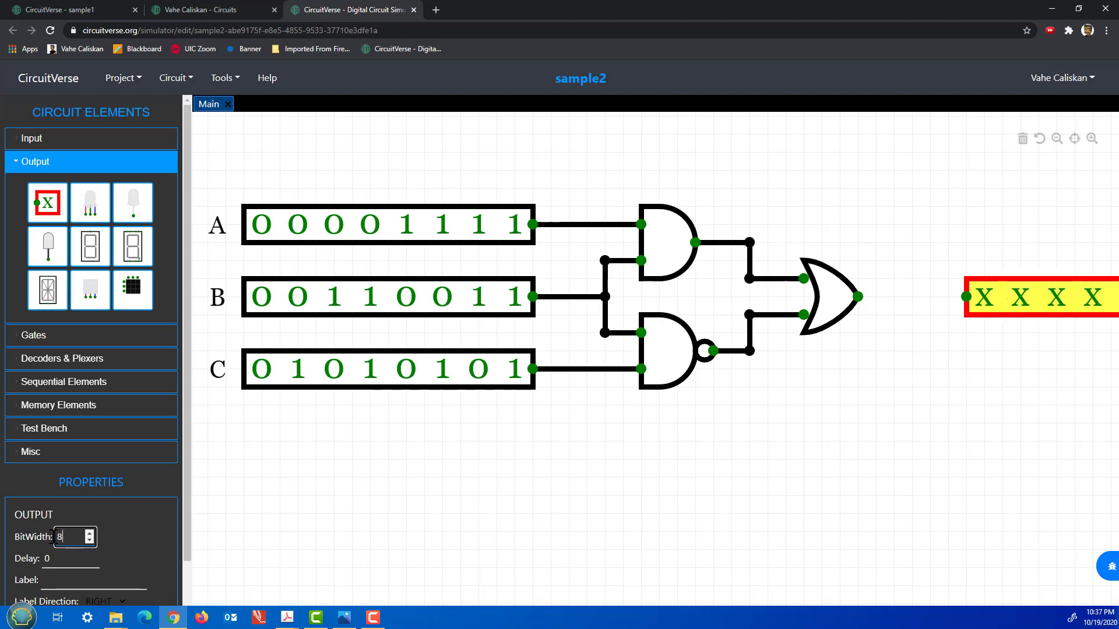
scroll(669, 513, up, 1)
scroll(668, 513, down, 1)
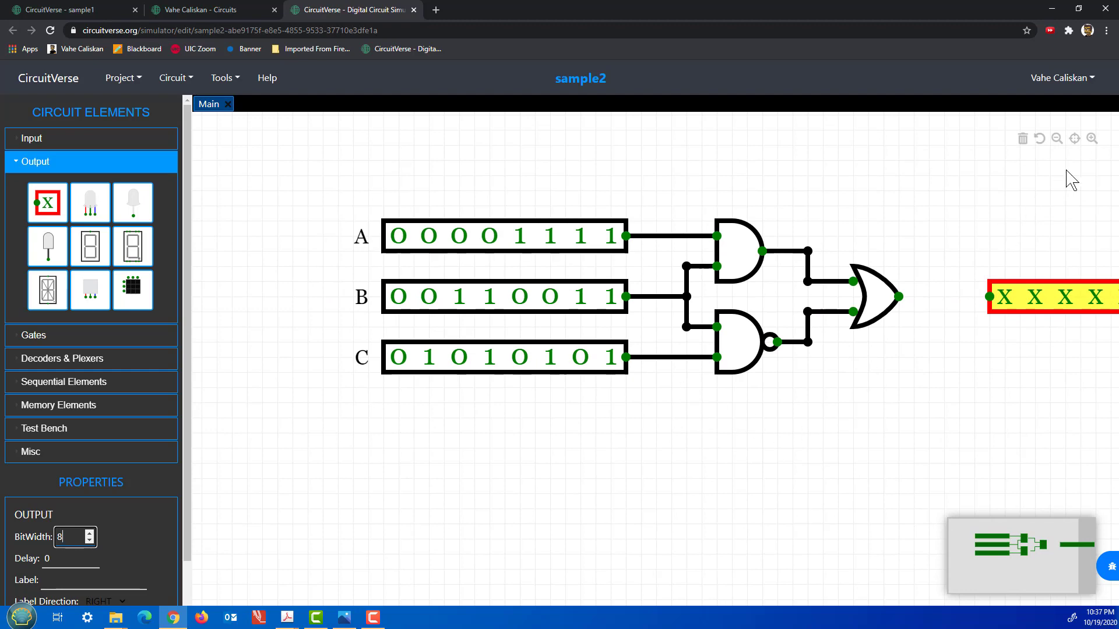
click(1075, 140)
scroll(904, 333, up, 3)
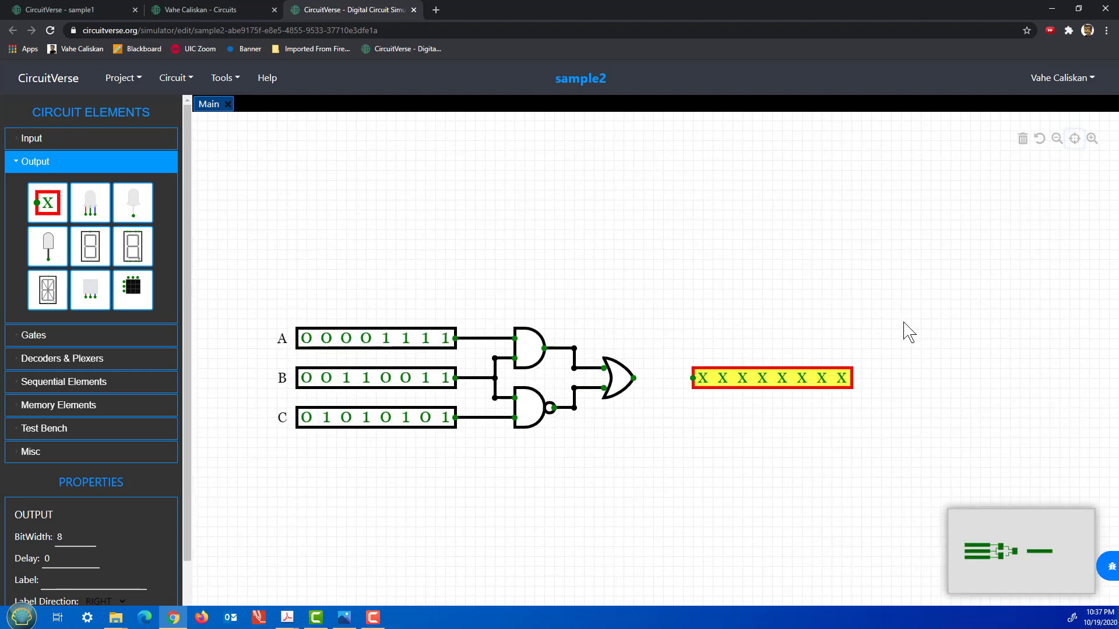
scroll(886, 344, down, 1)
drag(692, 378, 635, 385)
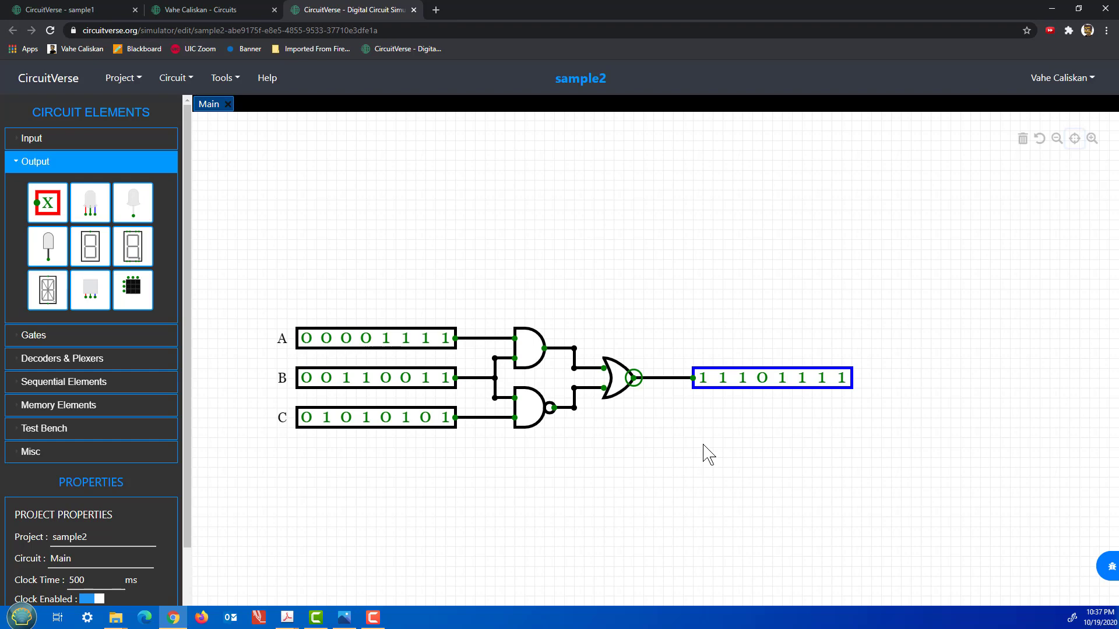
Paste a copy of the 8-bit output probe and wire it to the AND gate output.
click(701, 395)
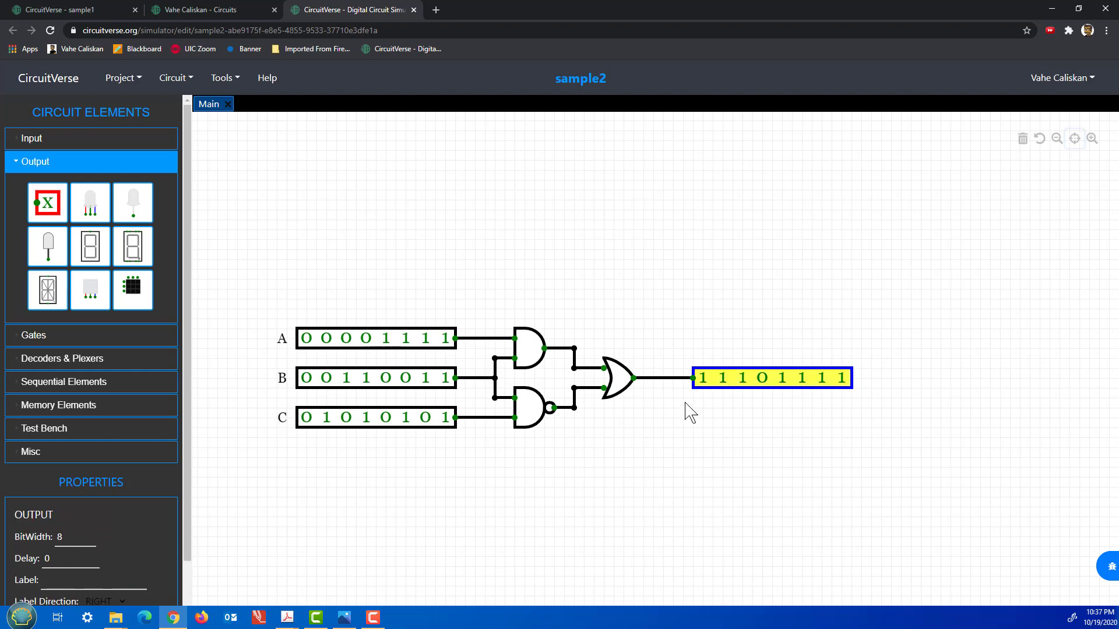
key(ctrl+v)
key(ctrl+v)
drag(649, 351, 697, 341)
drag(612, 330, 574, 348)
drag(634, 419, 574, 408)
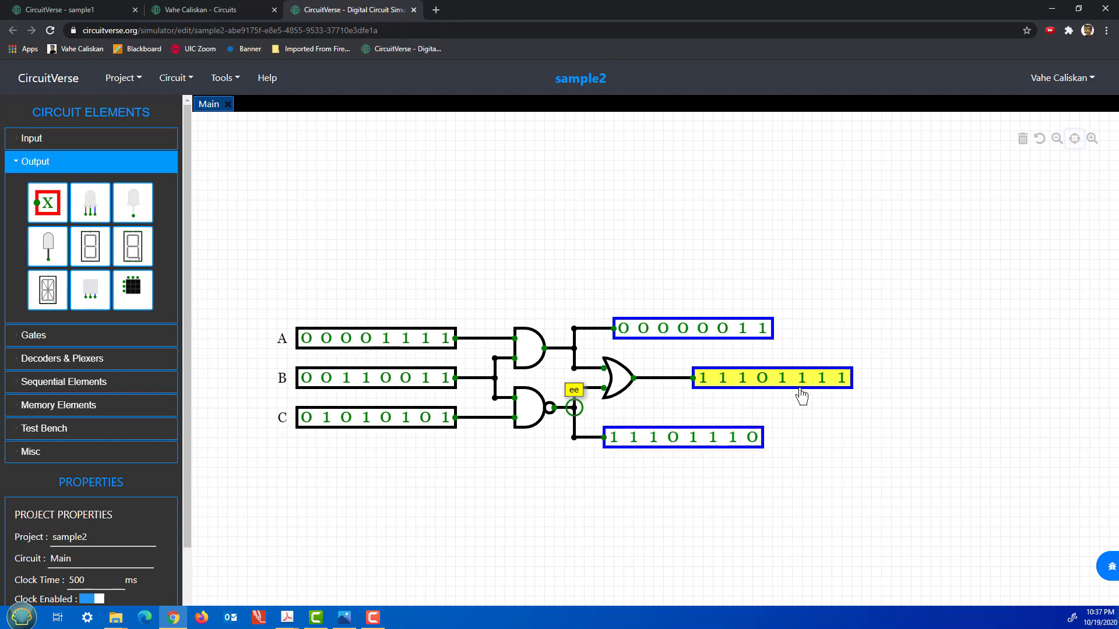
Label the OR output probe F and the top AND probe (00000011) D.
click(804, 398)
click(127, 580)
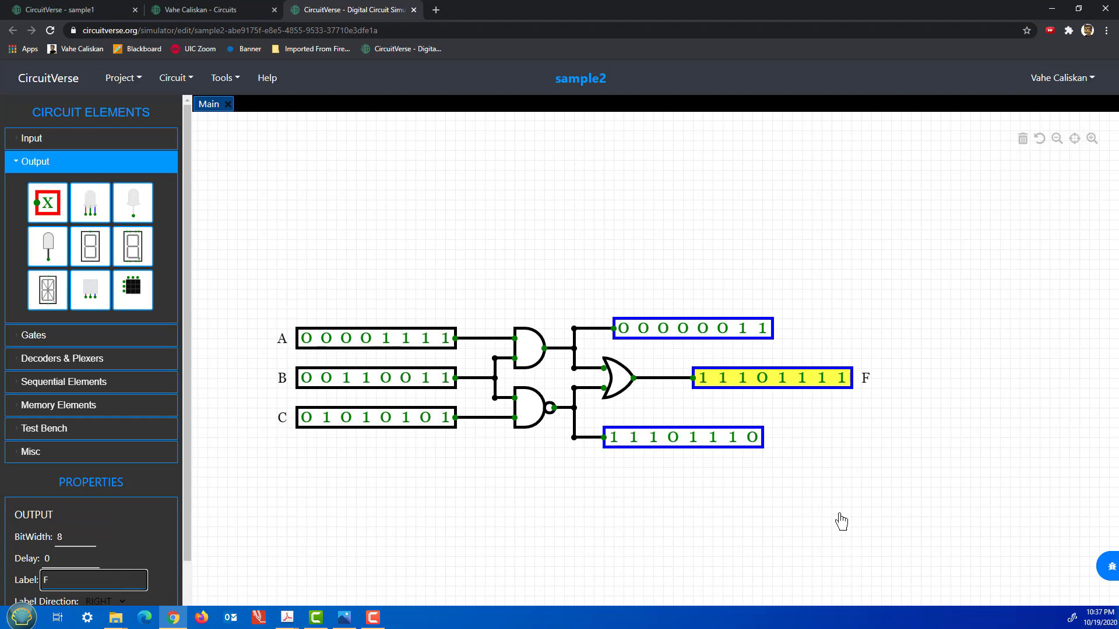
click(845, 520)
click(722, 338)
click(102, 581)
text(D)
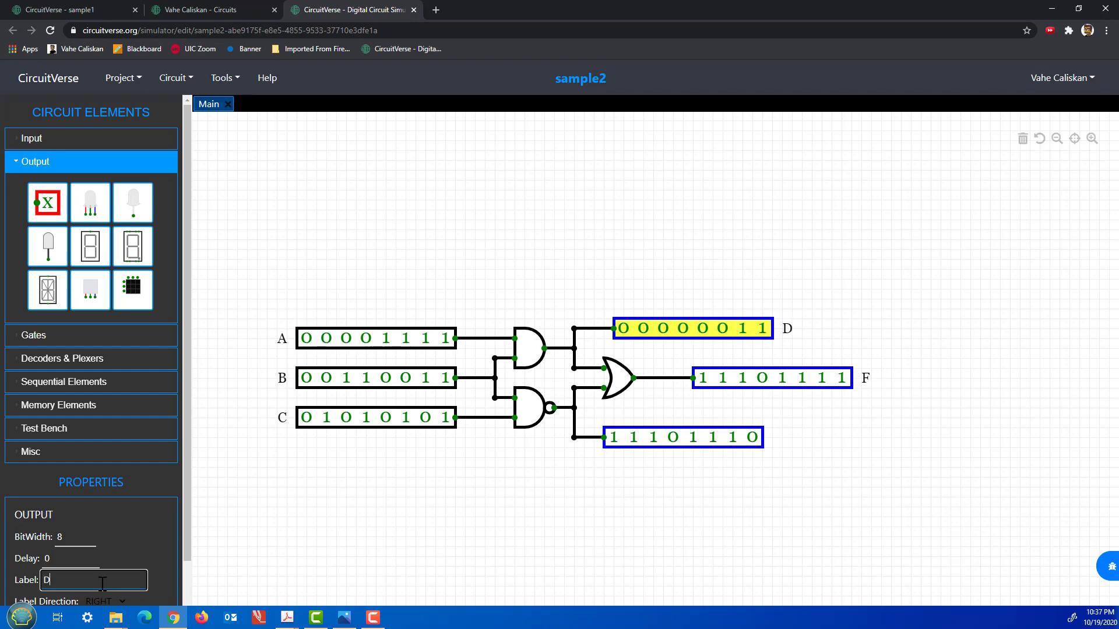
click(325, 533)
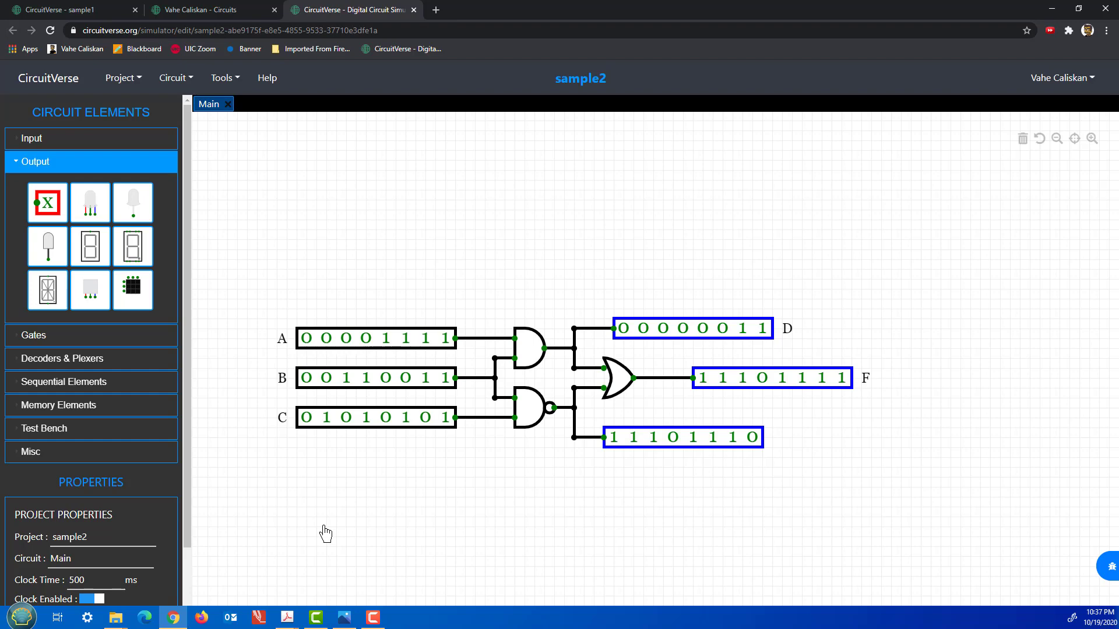
click(1074, 139)
scroll(745, 315, up, 2)
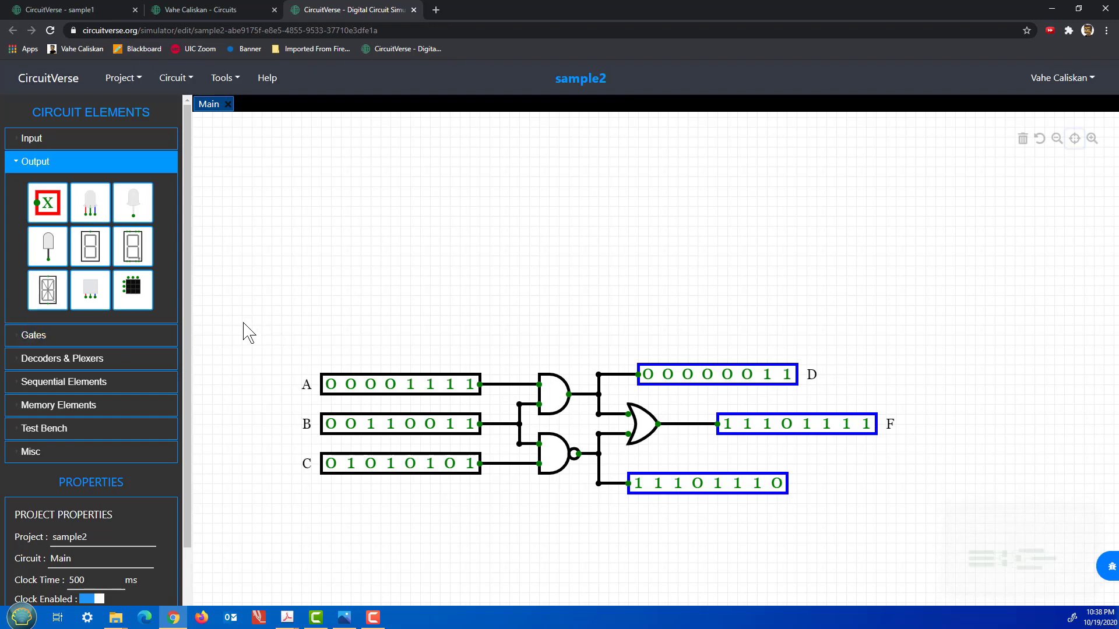
Place a Text element above the circuit and type 'Circuit #1'.
click(86, 453)
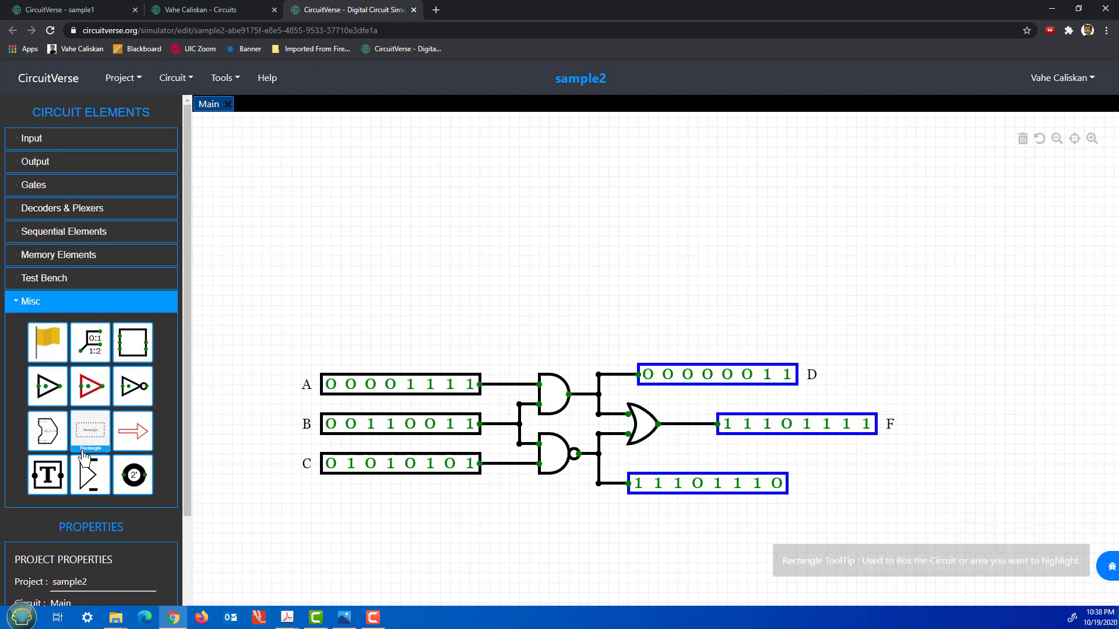
click(45, 483)
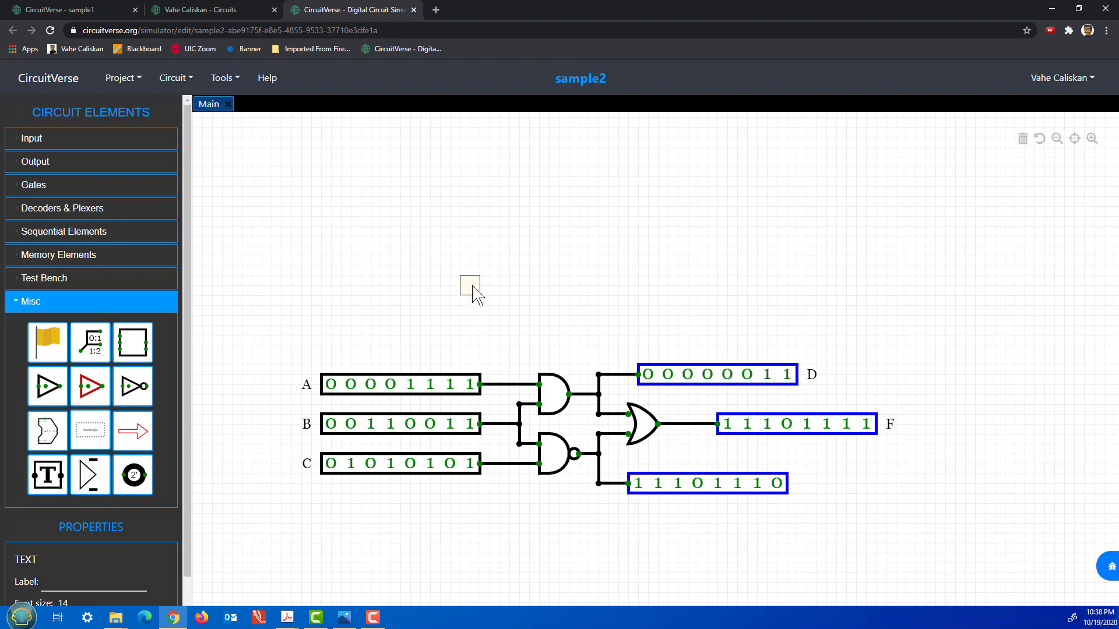
click(509, 305)
text(Sample Circuit)
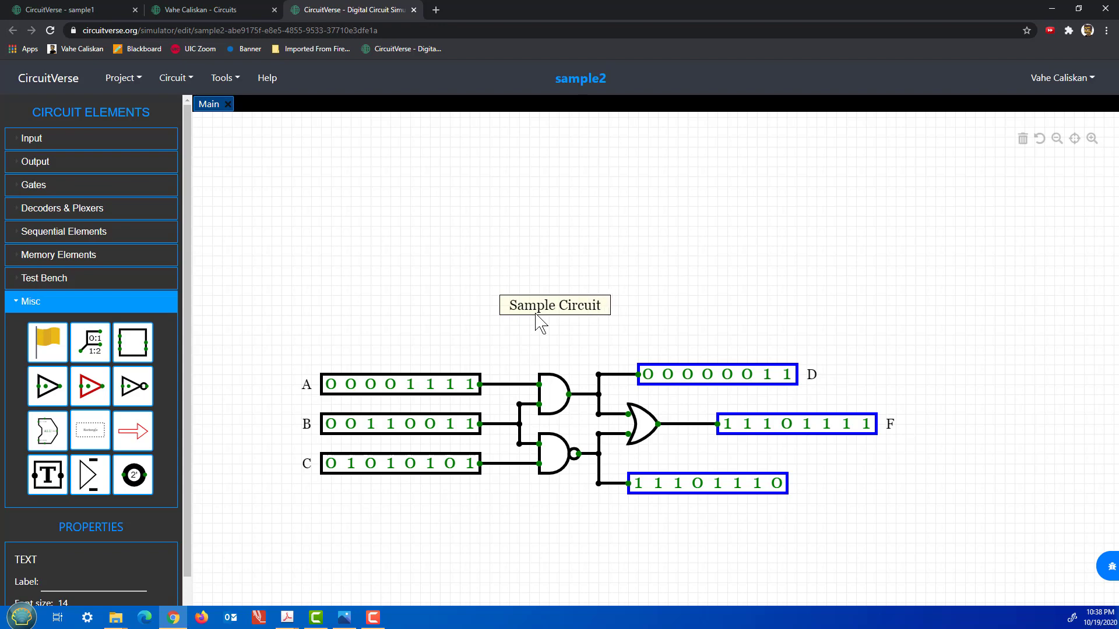
key(BackSpace)
key(BackSpace)
key(BackSpace)
key(BackSpace)
key(BackSpace)
key(BackSpace)
key(BackSpace)
key(BackSpace)
key(BackSpace)
key(BackSpace)
key(BackSpace)
key(BackSpace)
key(BackSpace)
key(BackSpace)
text(Circ)
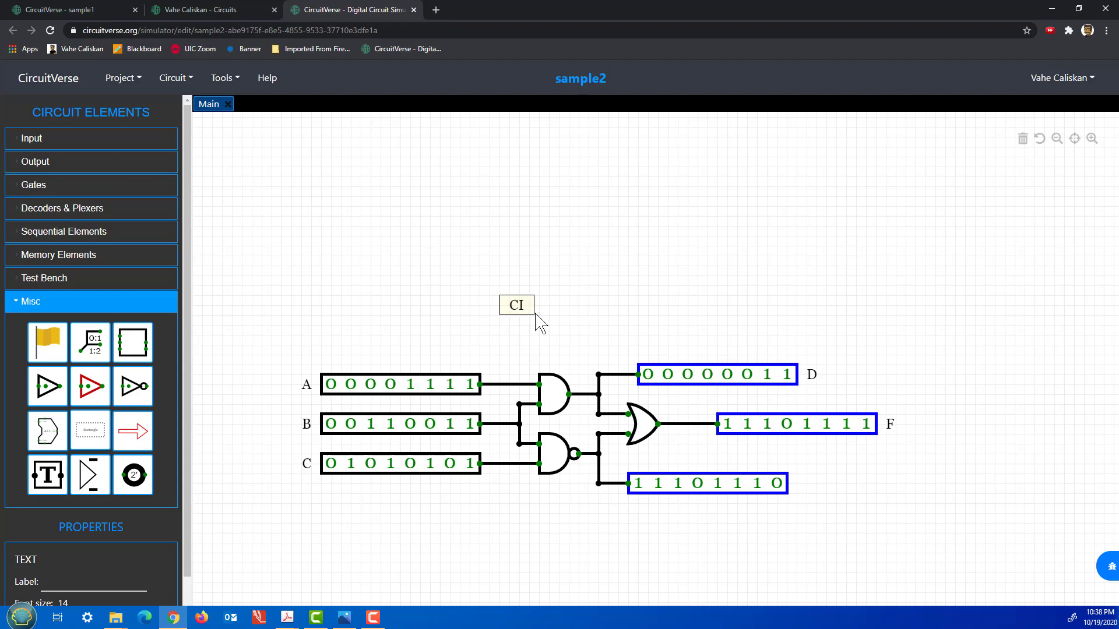
key(BackSpace)
key(BackSpace)
key(BackSpace)
text(ircuit #1)
Reposition the title text and append the author's name.
mouse_move(576, 307)
mouse_down()
mouse_move(558, 307)
mouse_move(568, 308)
mouse_up()
drag(562, 312, 582, 308)
text(Vahe Caliskan)
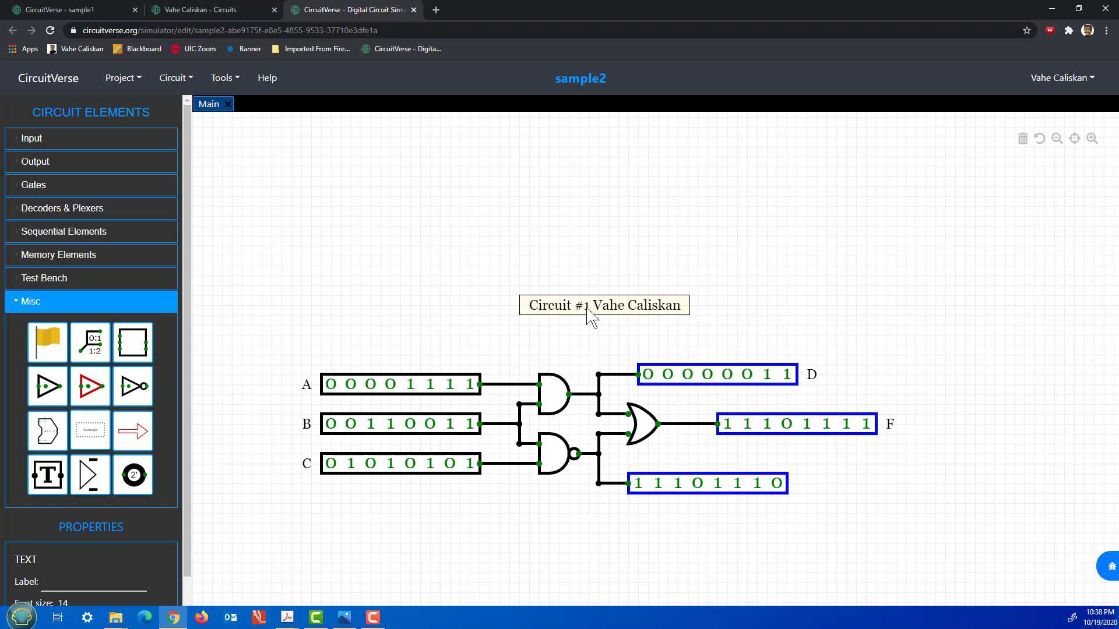
text(Ex)
key(BackSpace)
key(BackSpace)
click(583, 333)
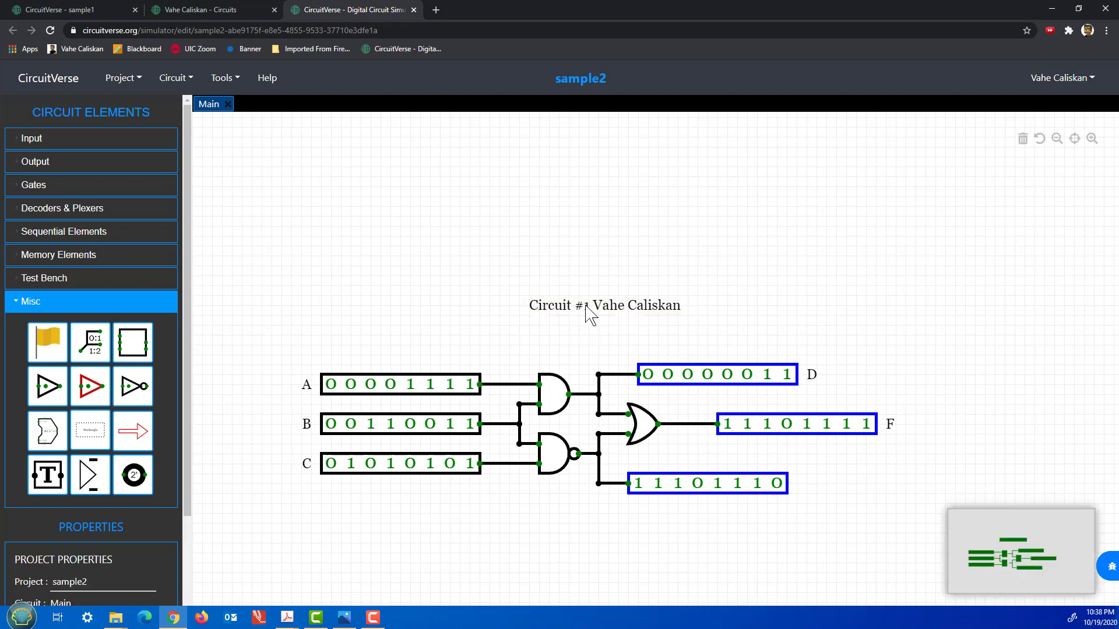
Prefix the title's label with 'Exp 7x' and centre it above the circuit.
click(585, 307)
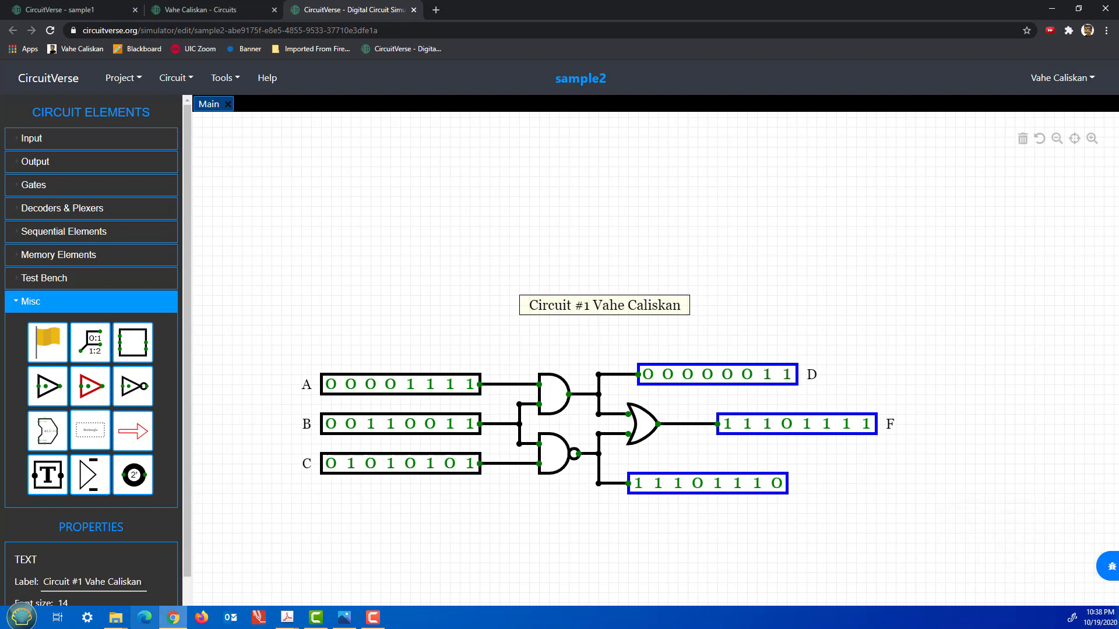
click(82, 584)
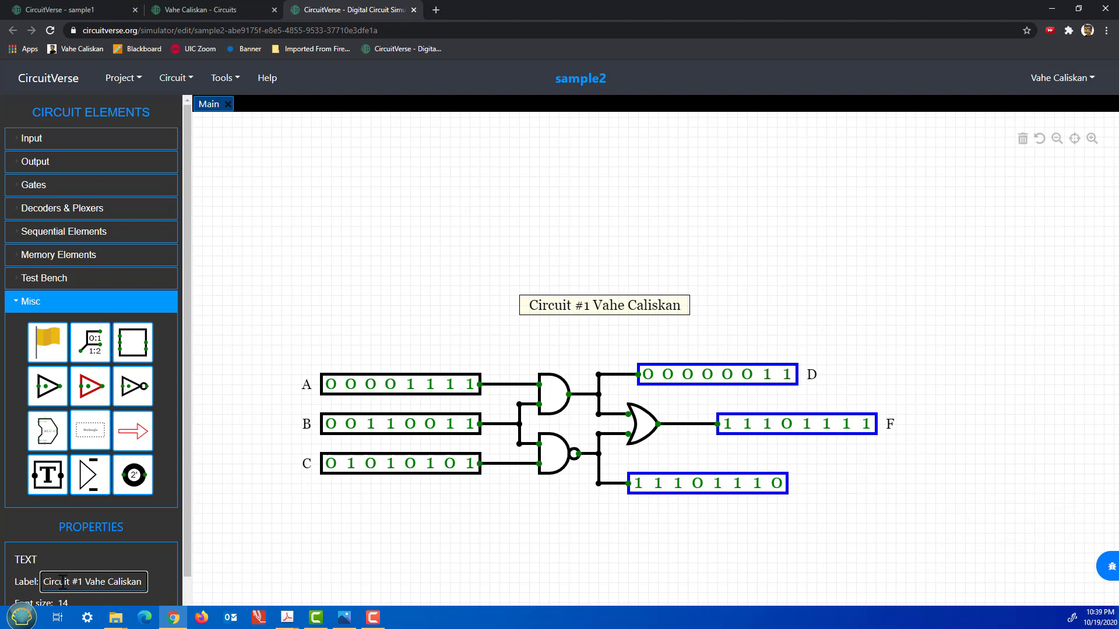
text(E)
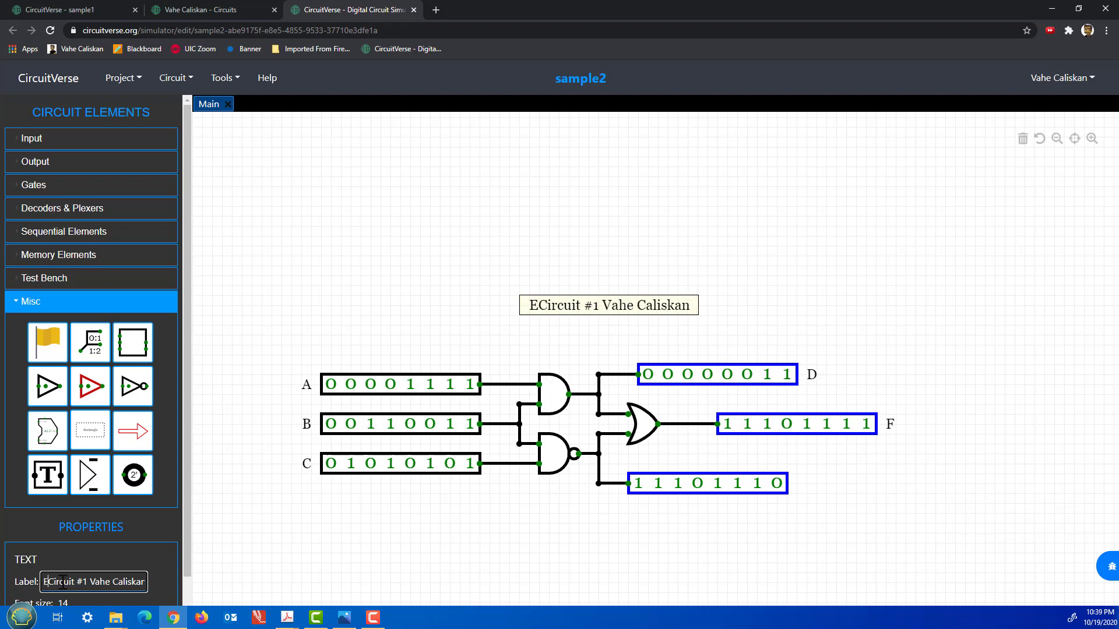
text(xp )
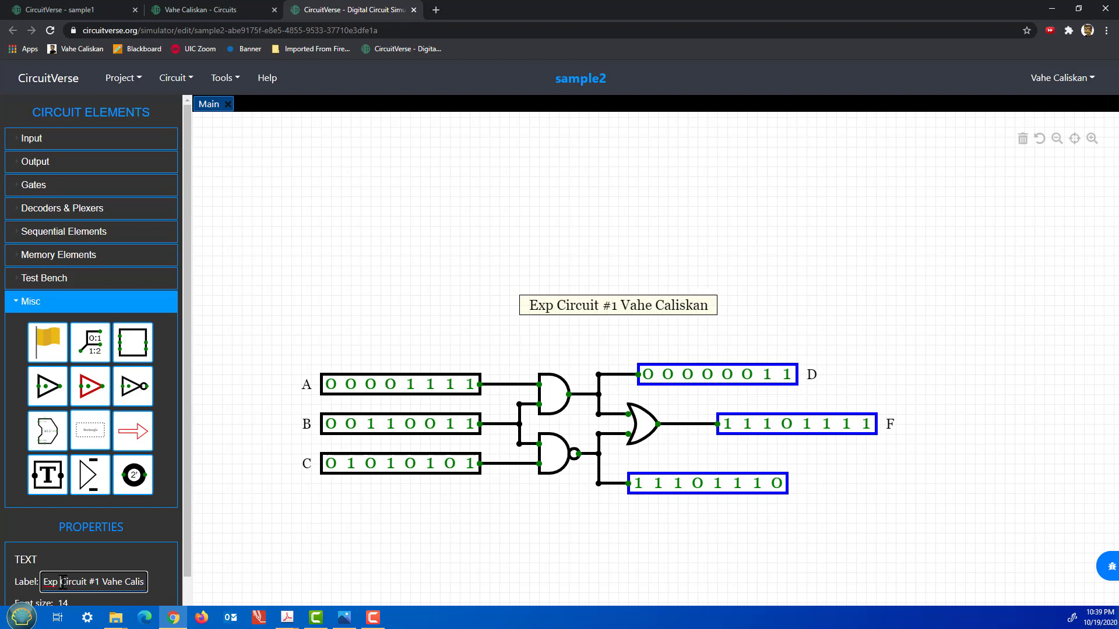
text(7x)
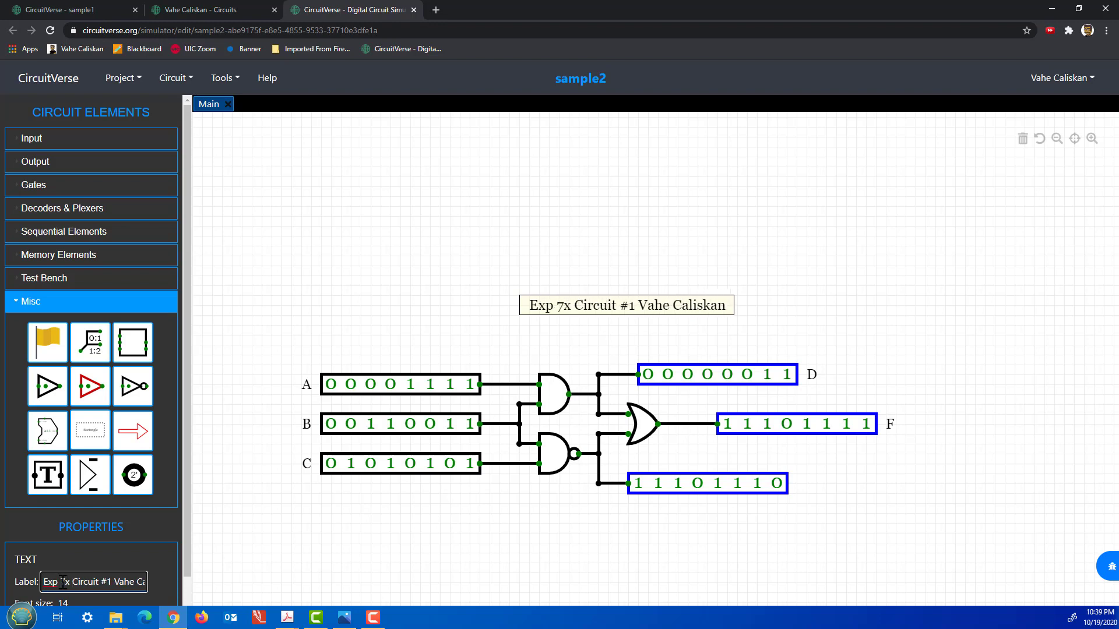
click(543, 265)
click(585, 312)
drag(583, 306, 553, 316)
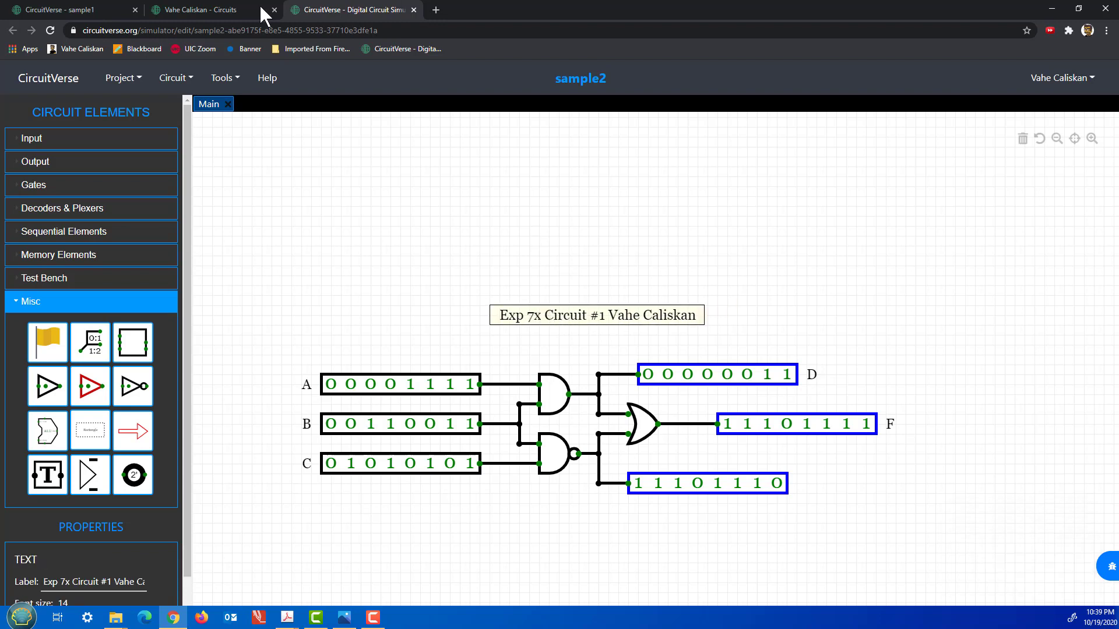
Save the sample2 project online and centre the circuit in the view.
click(123, 78)
click(144, 139)
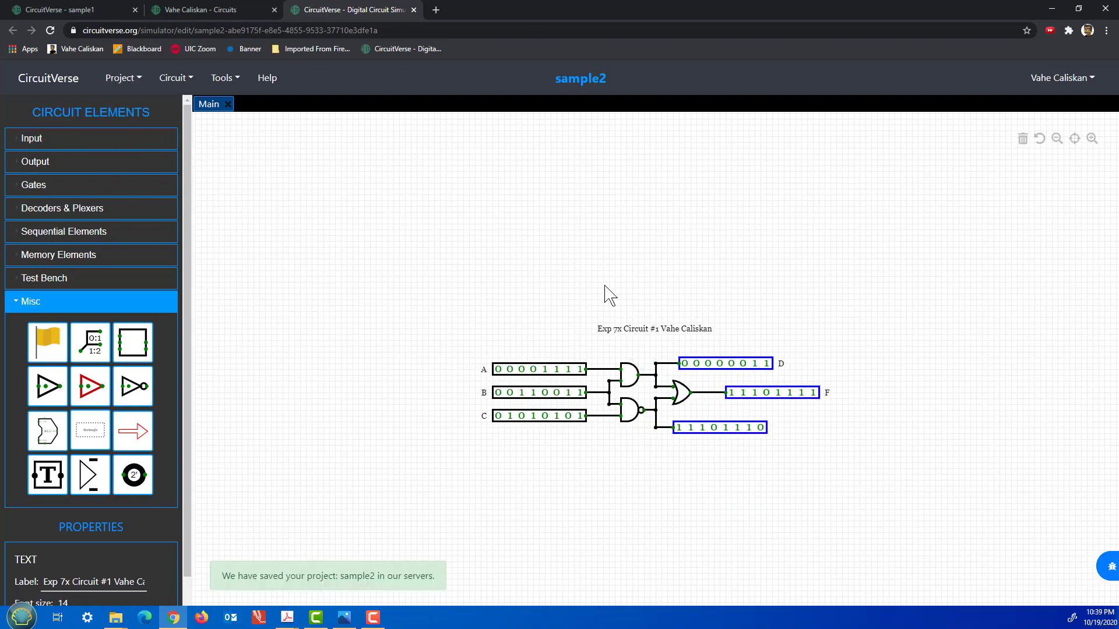
scroll(606, 296, up, 3)
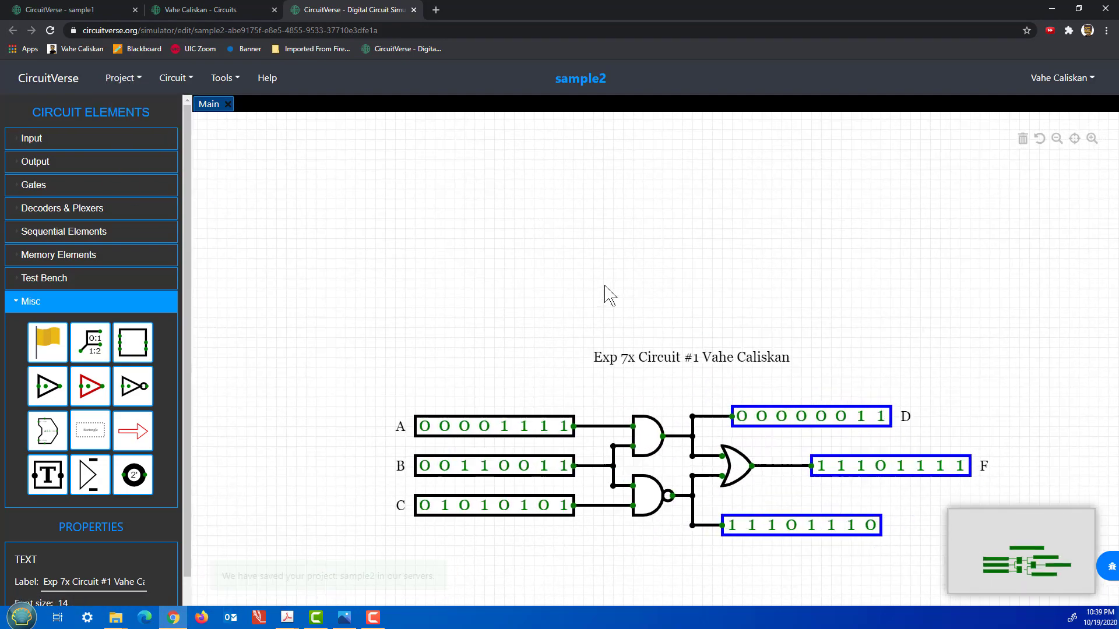
drag(624, 324, 585, 208)
scroll(587, 213, up, 2)
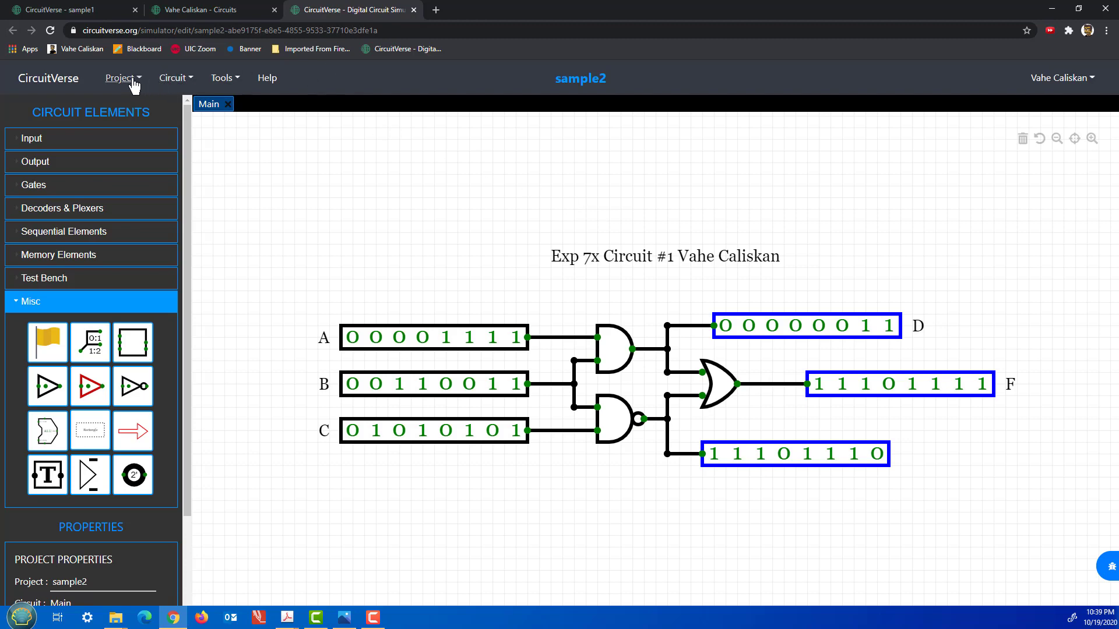
click(223, 80)
Render the full circuit as a transparent 4x PNG and download it as Main (1).png.
click(230, 152)
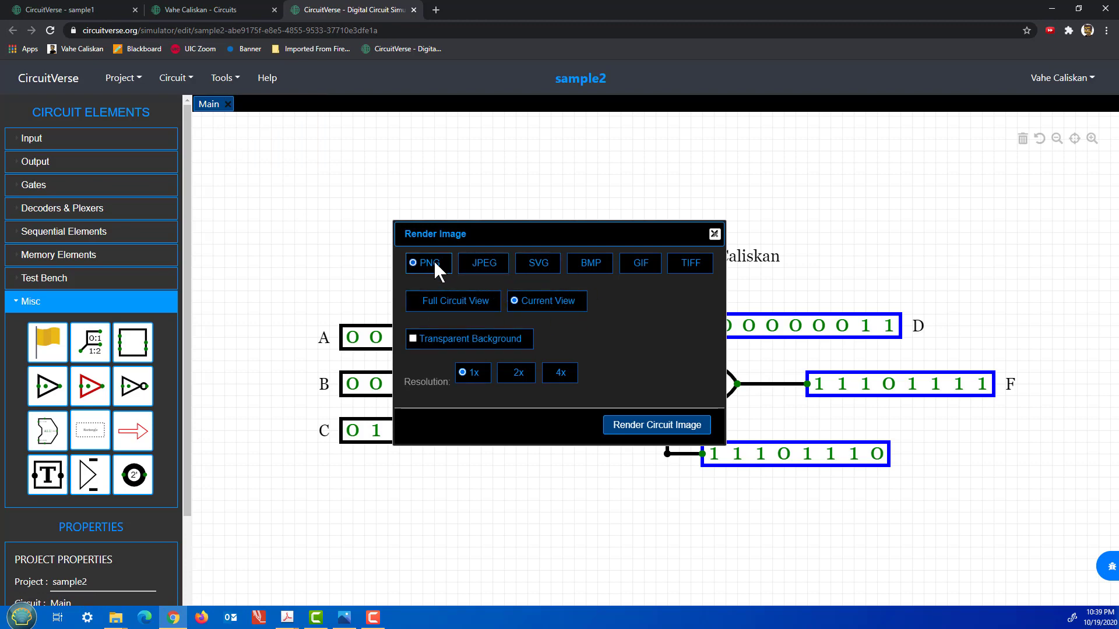
click(466, 302)
click(473, 339)
click(560, 376)
click(639, 429)
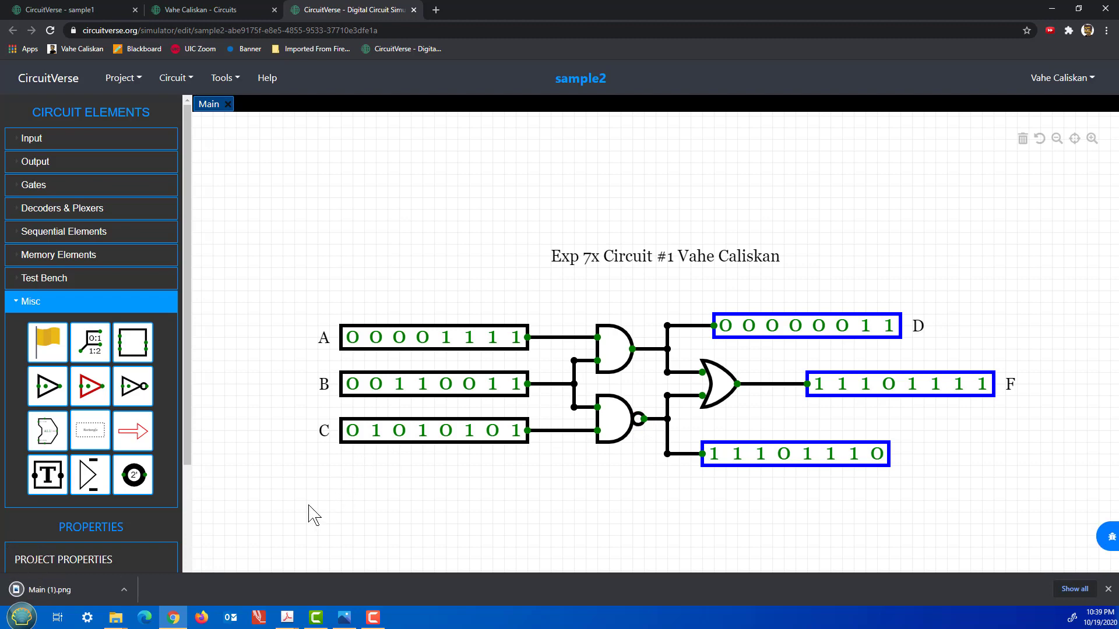
click(124, 590)
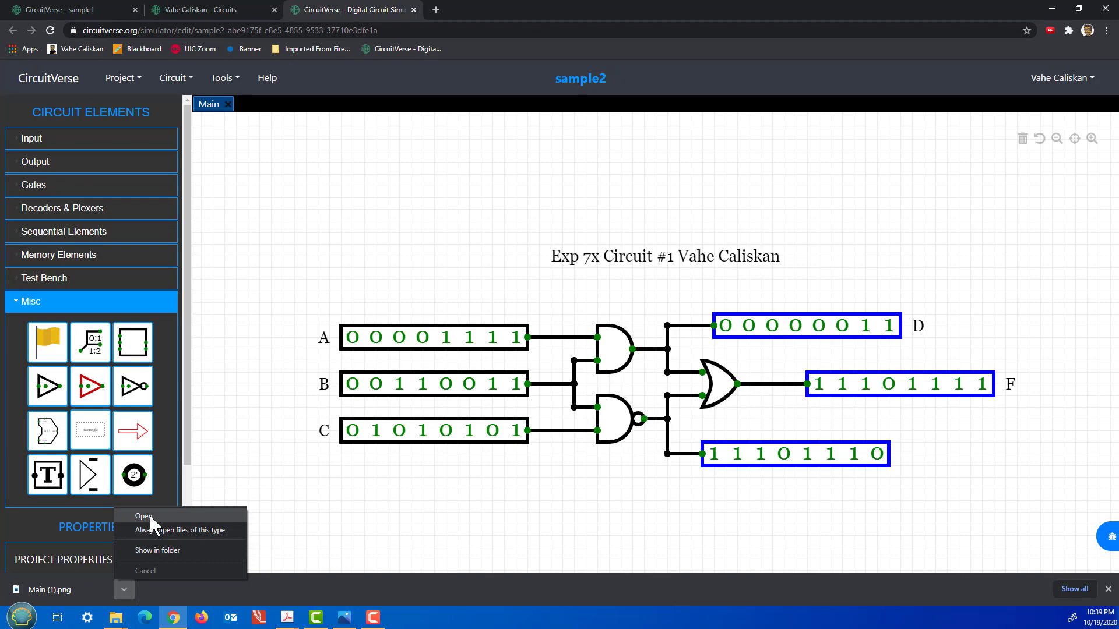
Open Main (1).png from the Downloads folder in Photos to preview the circuit image.
click(156, 549)
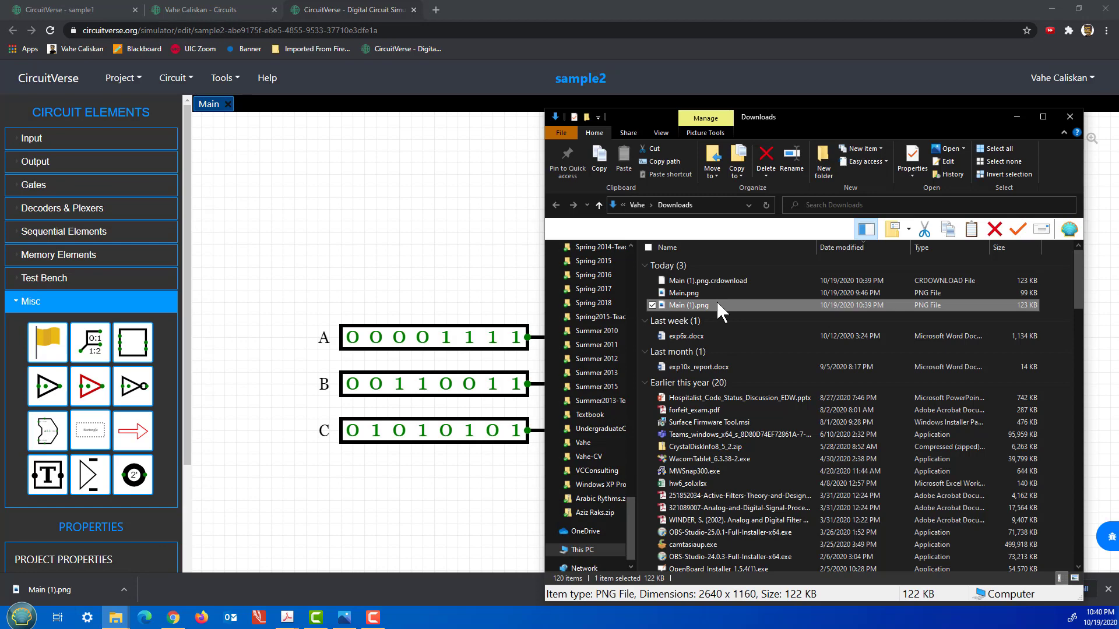
double_click(716, 304)
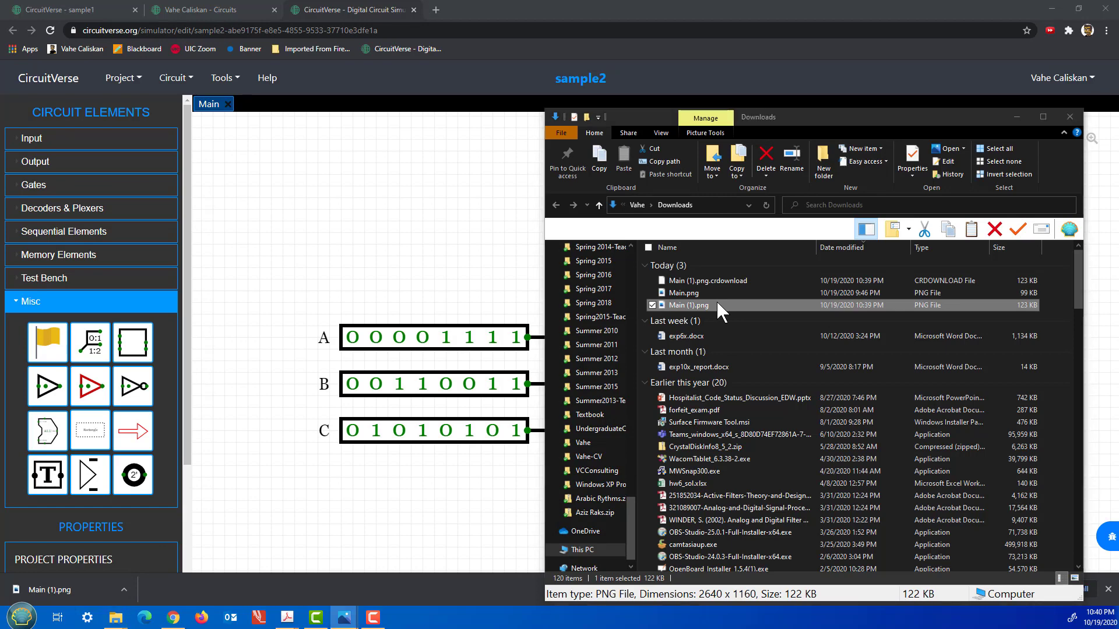
click(1098, 495)
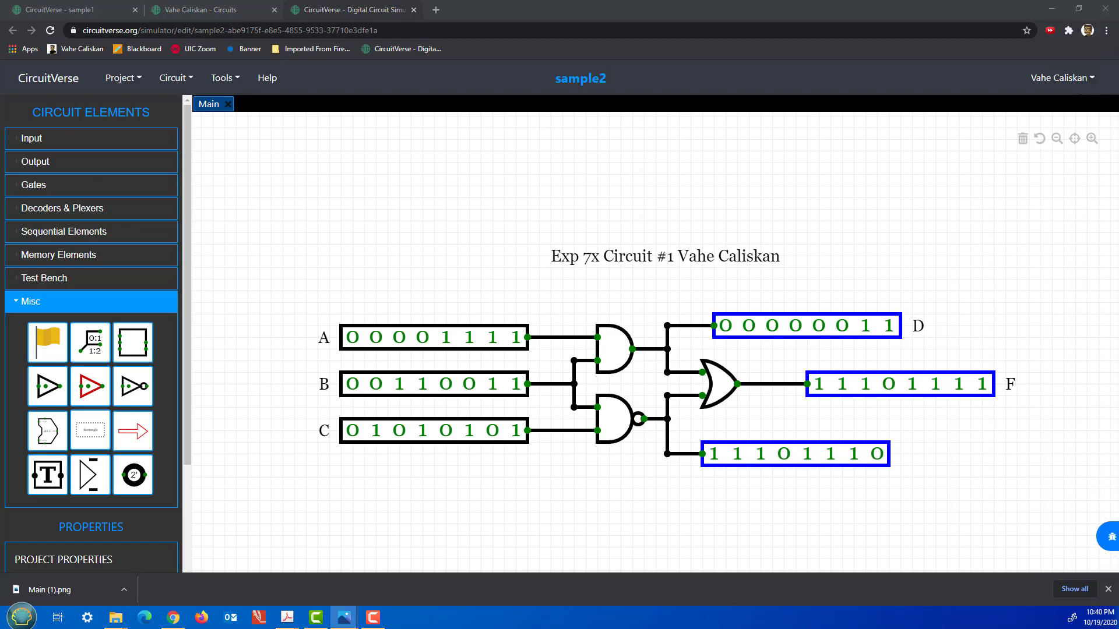
drag(1118, 76, 790, 134)
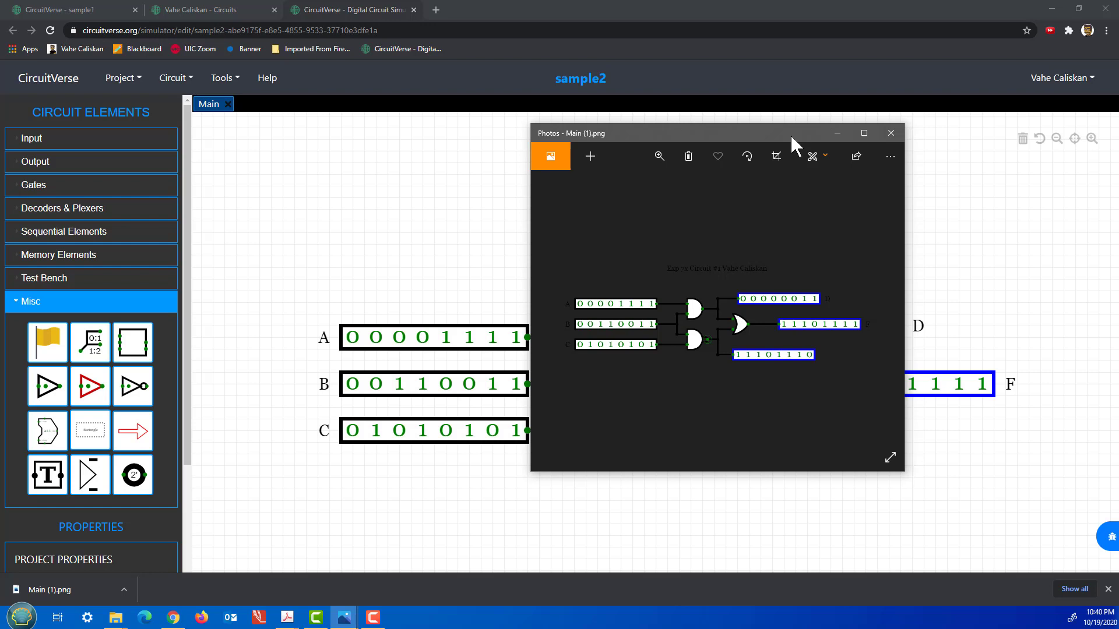
click(837, 133)
Navigate to Dropbox > A_Fall 2020 > ECE 115 > Labs and open exp7x.docx.
click(1051, 11)
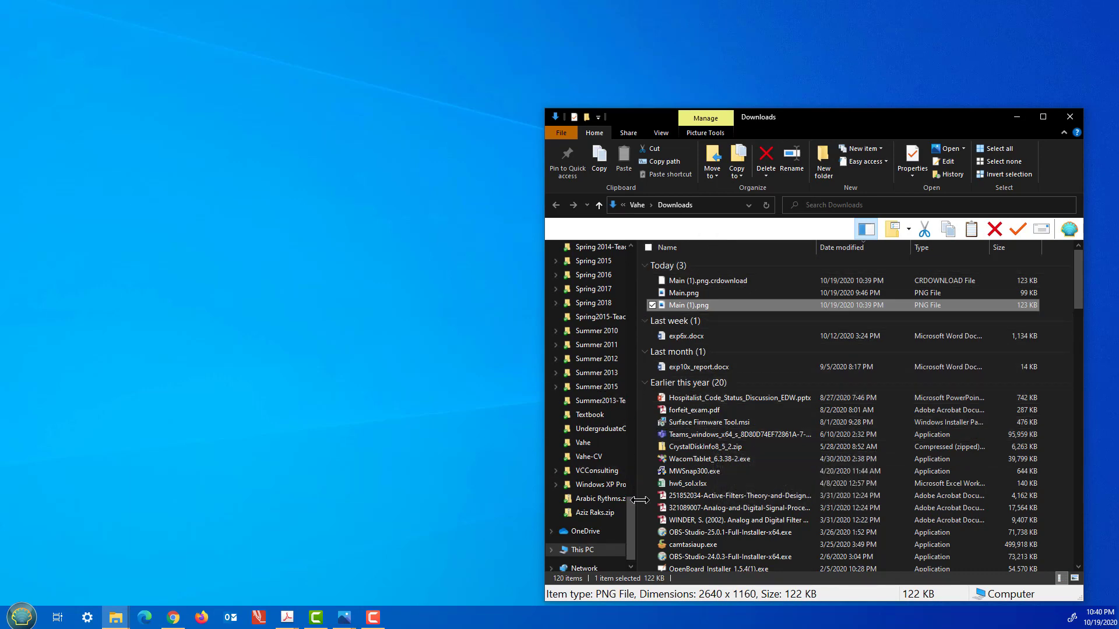
drag(628, 515, 621, 263)
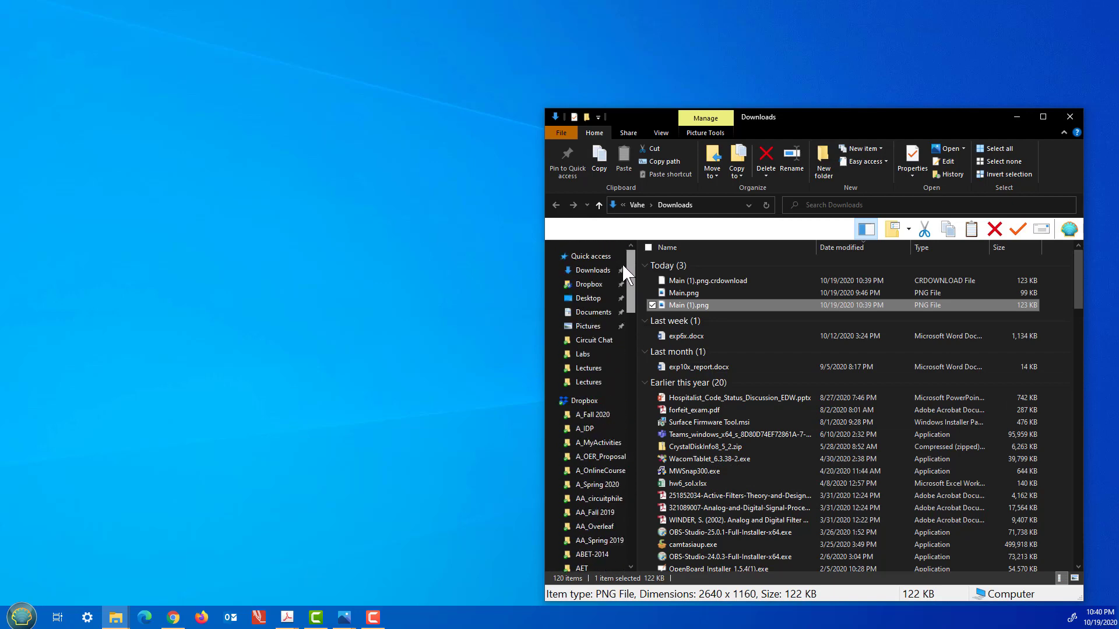
click(600, 415)
double_click(685, 263)
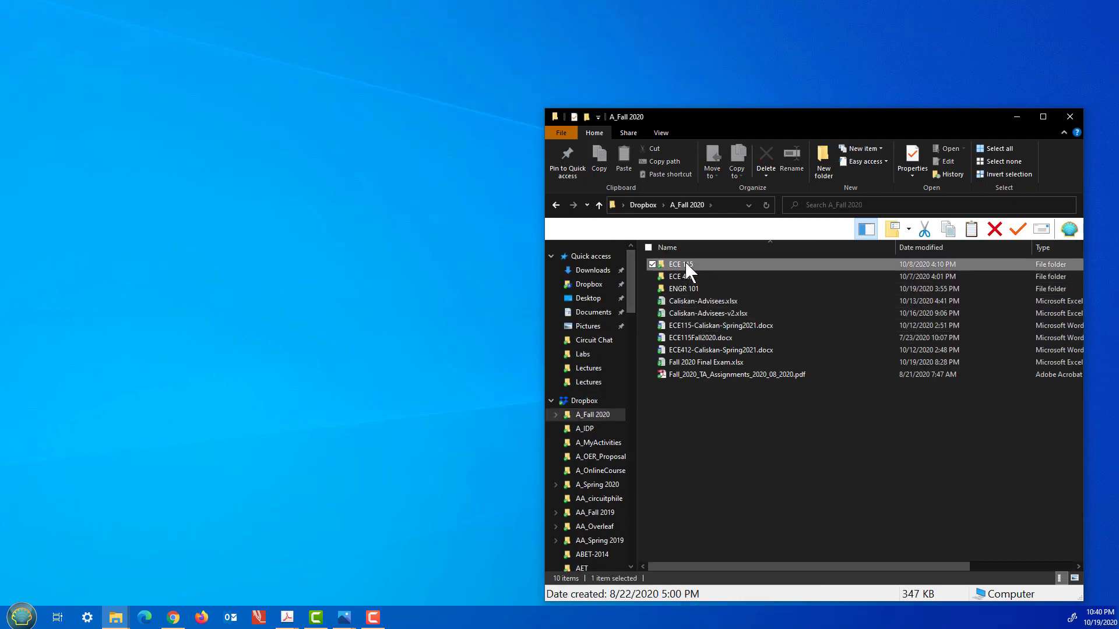
click(694, 302)
double_click(694, 302)
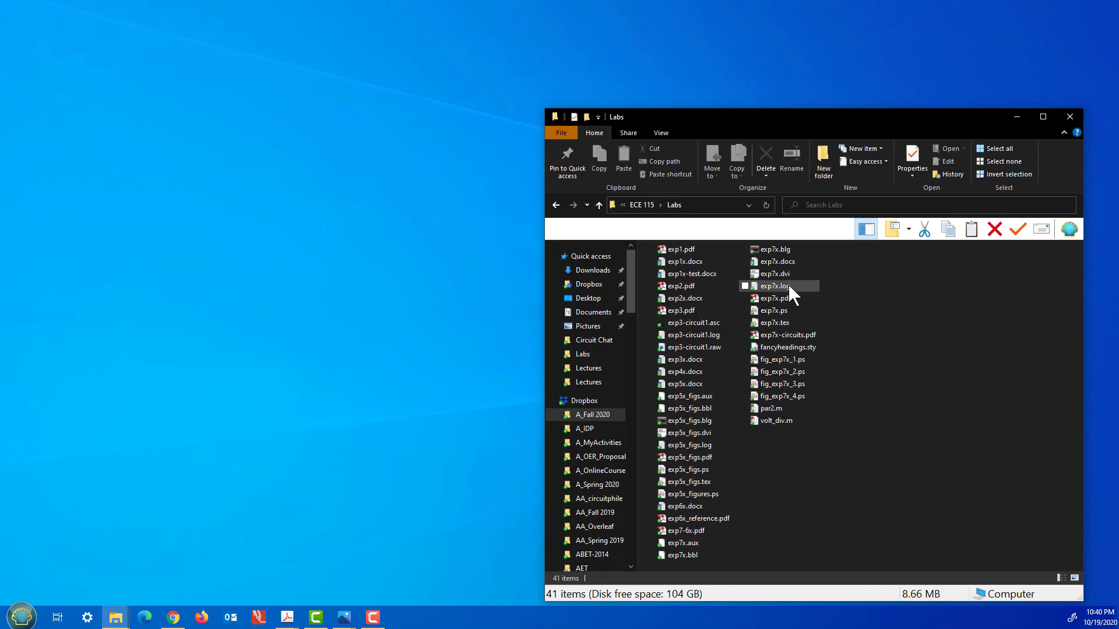
click(785, 261)
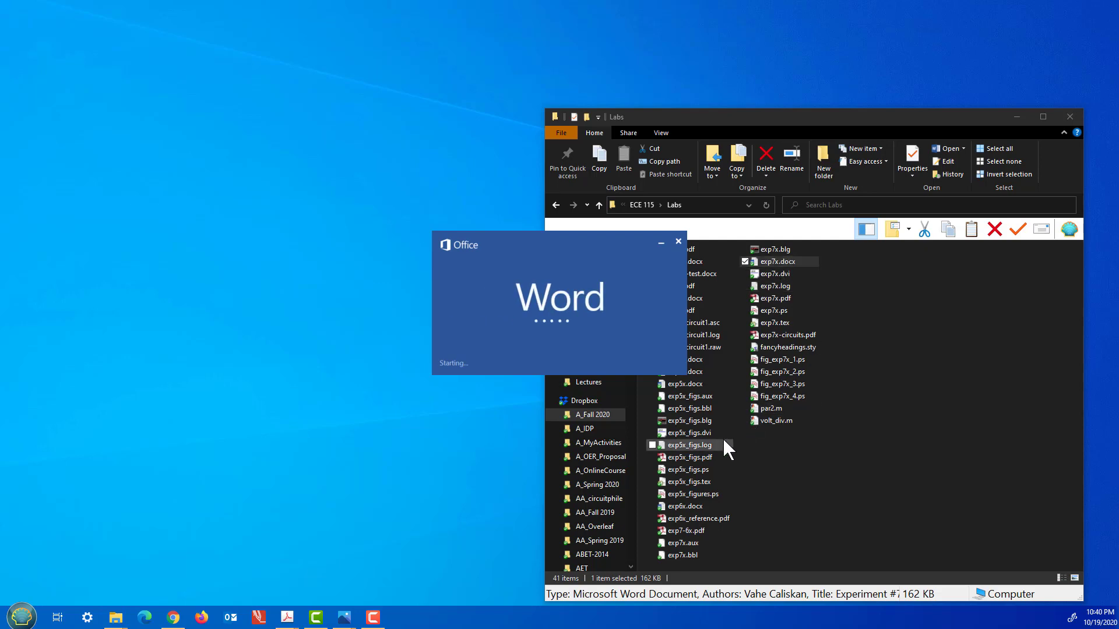
Put the cursor in the Circuit #1 simulation screenshot box of exp7x.docx.
scroll(539, 329, down, 10)
scroll(531, 324, down, 6)
scroll(532, 322, up, 3)
scroll(532, 323, down, 1)
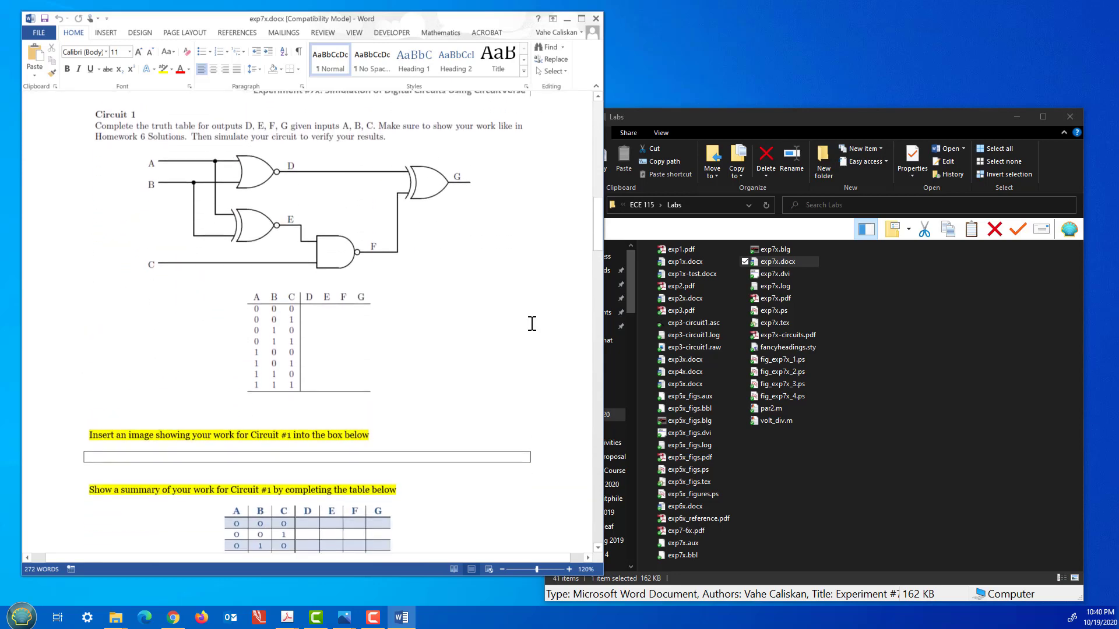
scroll(369, 365, down, 2)
click(234, 358)
scroll(456, 333, down, 3)
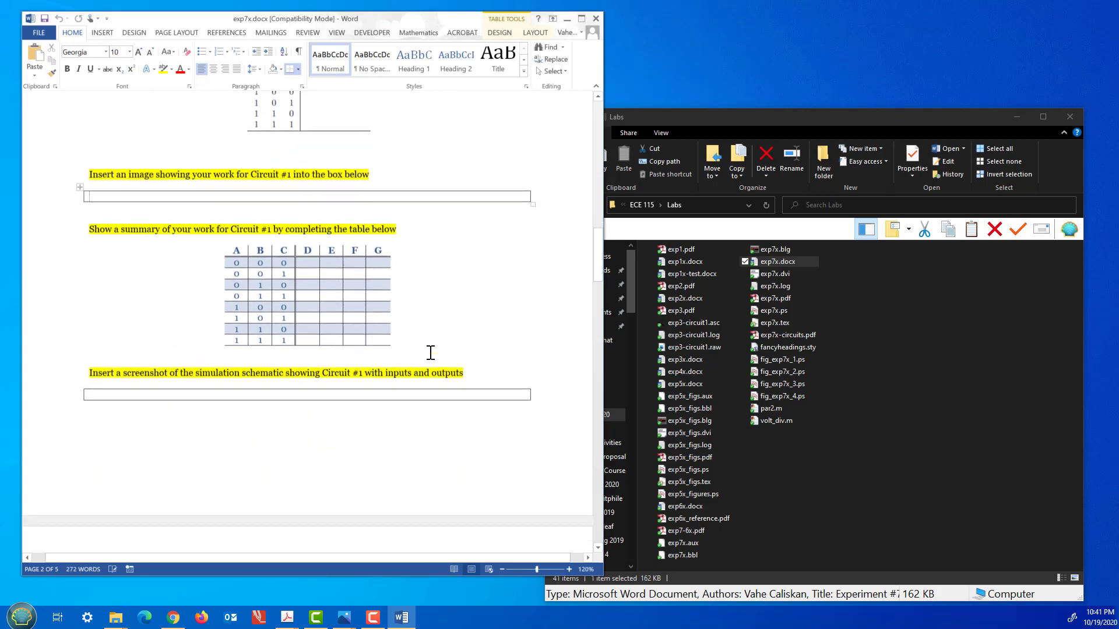
scroll(345, 325, down, 2)
click(157, 300)
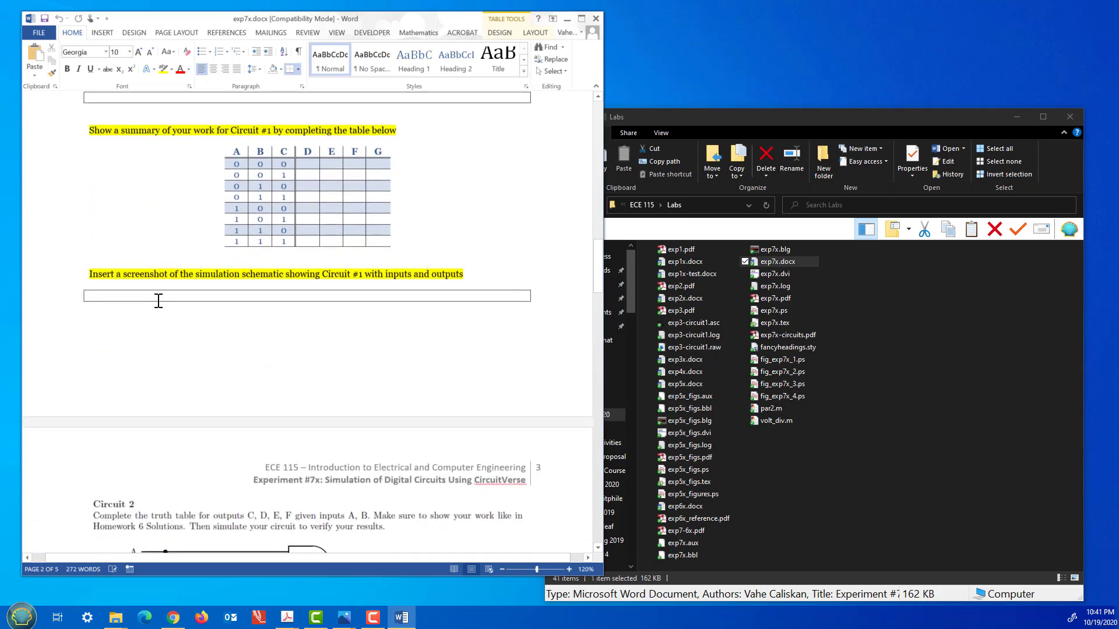
Insert Main (1).png from the Downloads folder as the screenshot picture.
click(108, 34)
click(84, 67)
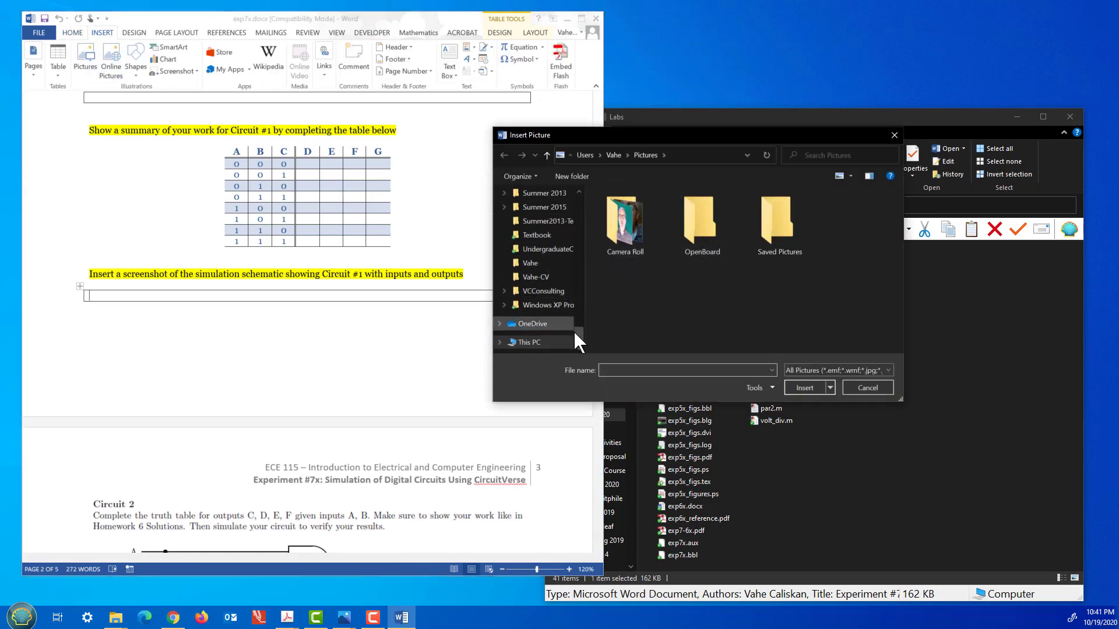
drag(578, 334, 580, 197)
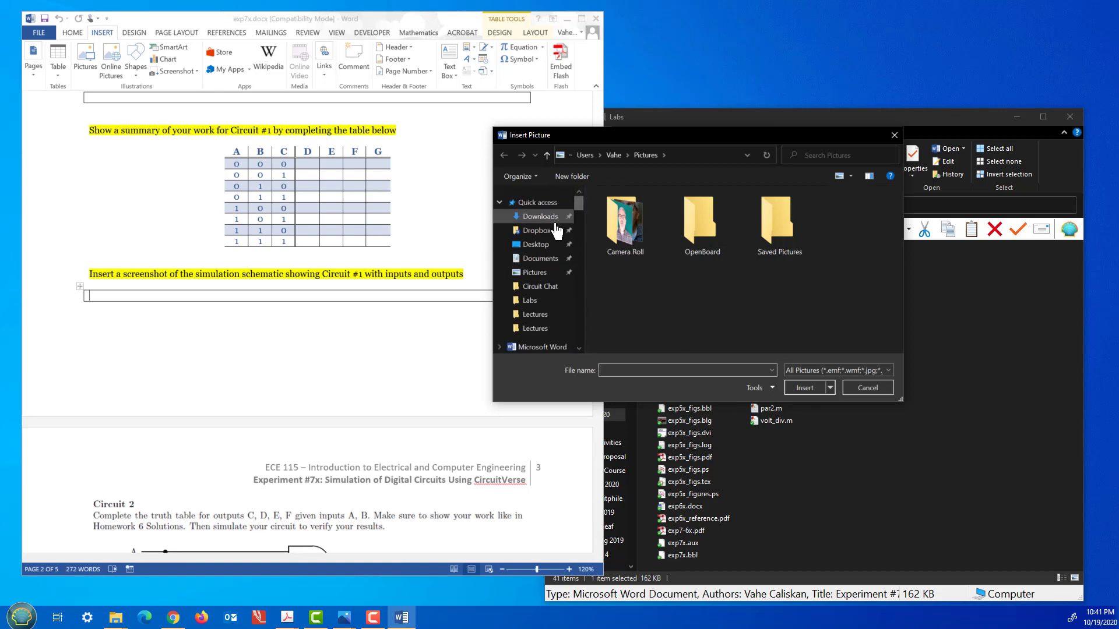
click(539, 216)
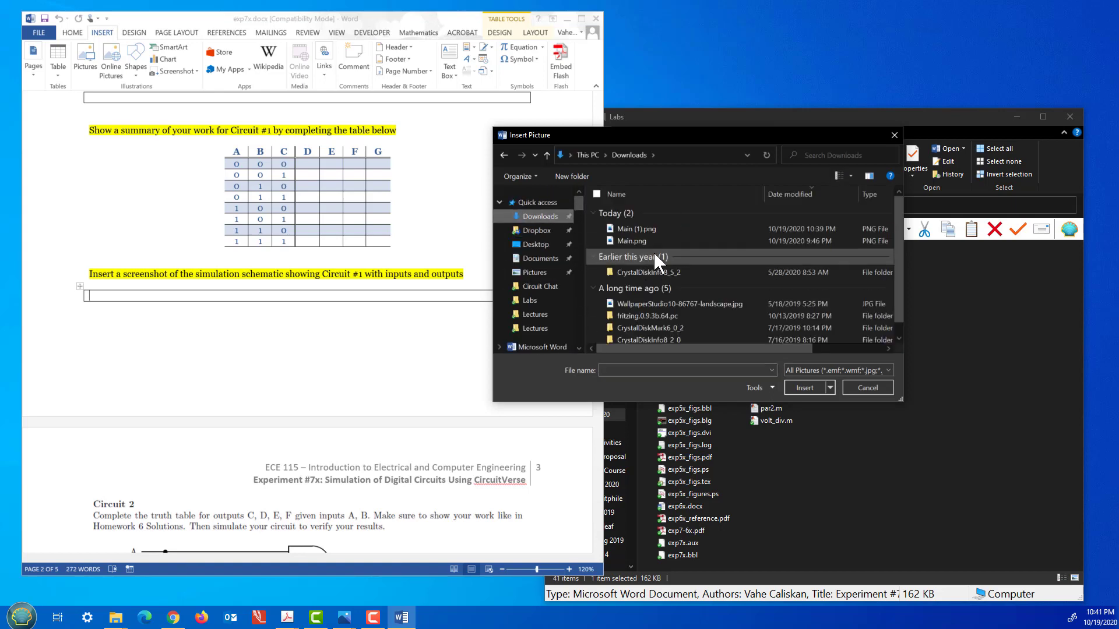
click(645, 228)
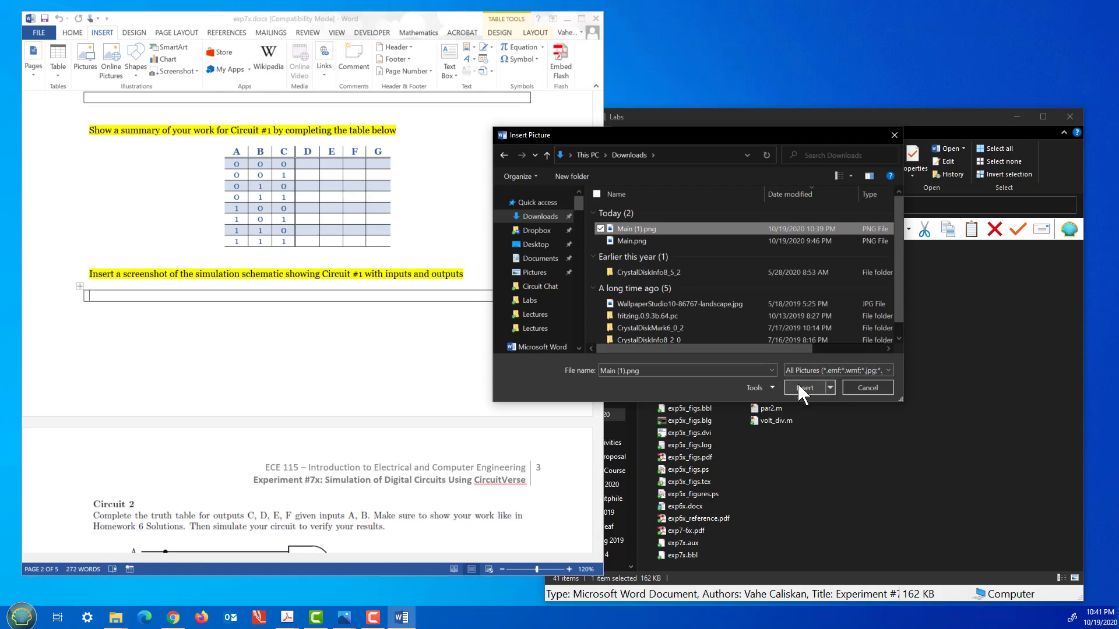
click(801, 387)
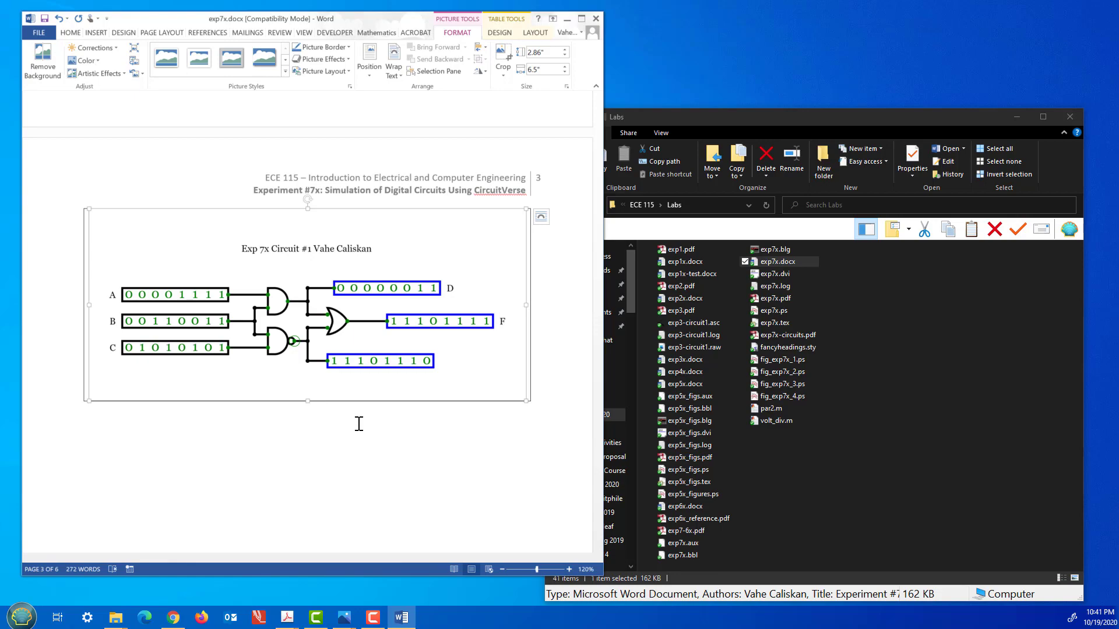
Check the inserted Circuit #1 image in the report, then switch back to the CircuitVerse circuit in Chrome.
scroll(359, 423, up, 10)
scroll(359, 432, down, 8)
scroll(357, 426, up, 10)
scroll(361, 432, down, 9)
scroll(358, 431, down, 4)
scroll(358, 426, up, 13)
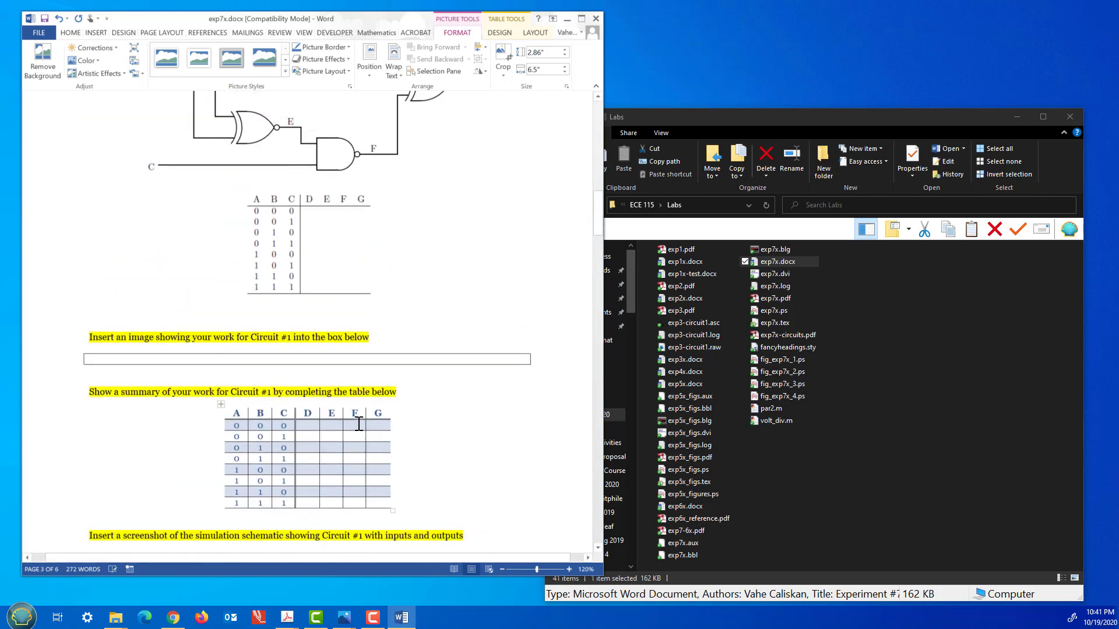
scroll(358, 428, down, 5)
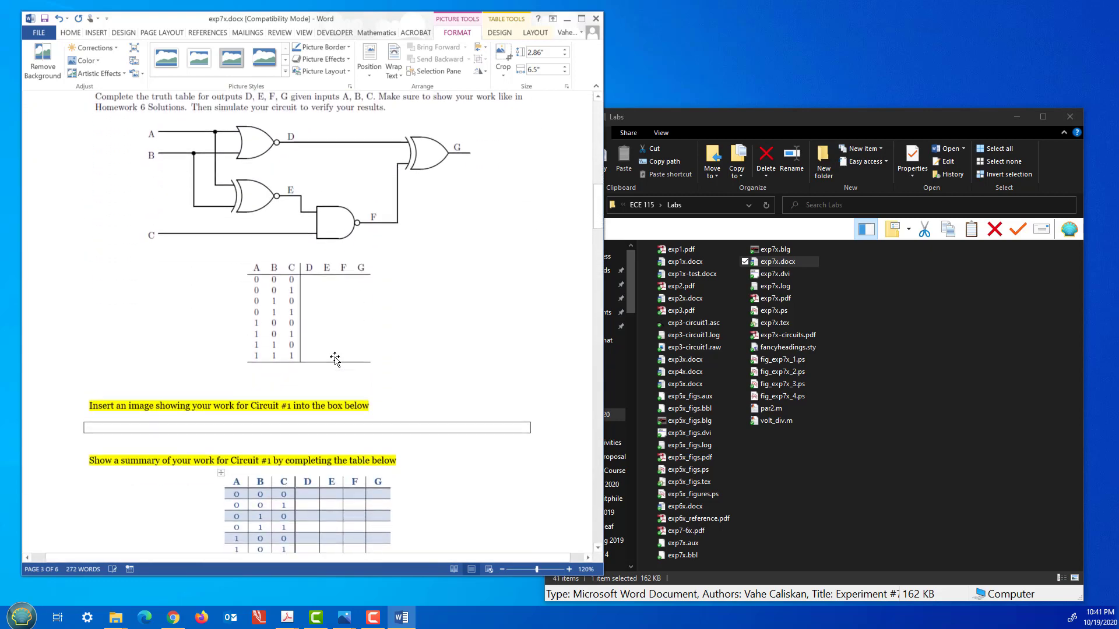
scroll(335, 355, down, 10)
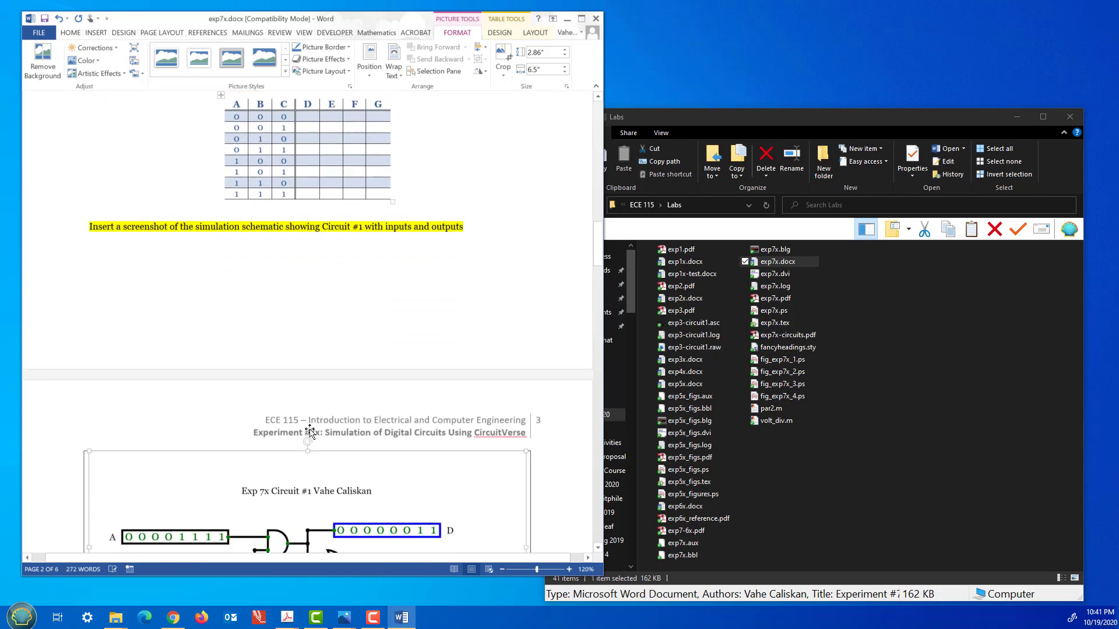
scroll(294, 460, up, 6)
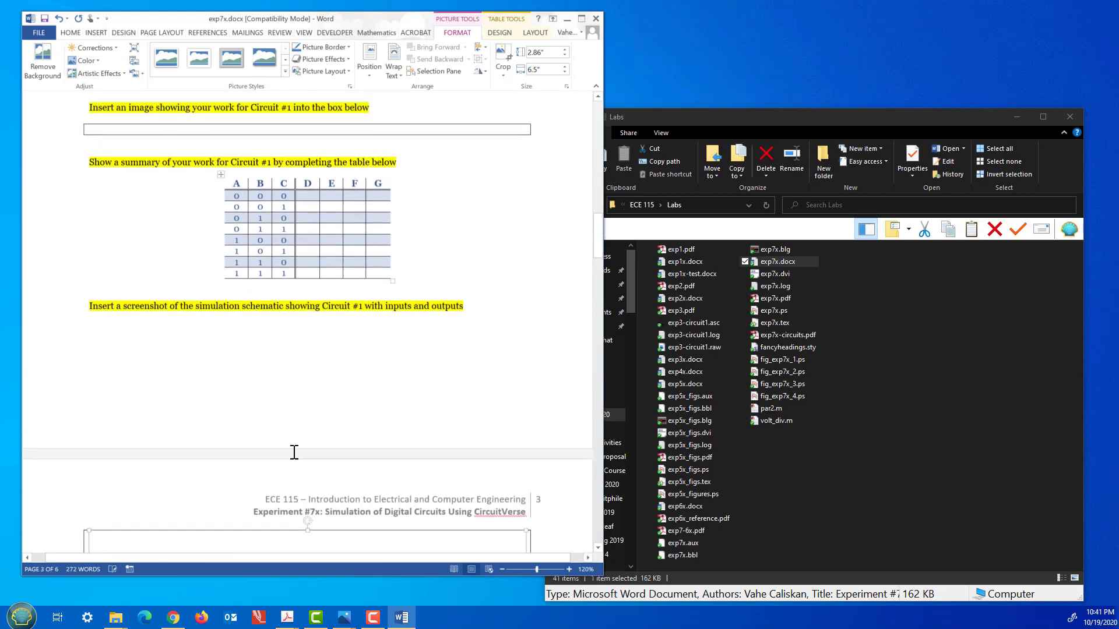
scroll(316, 291, down, 4)
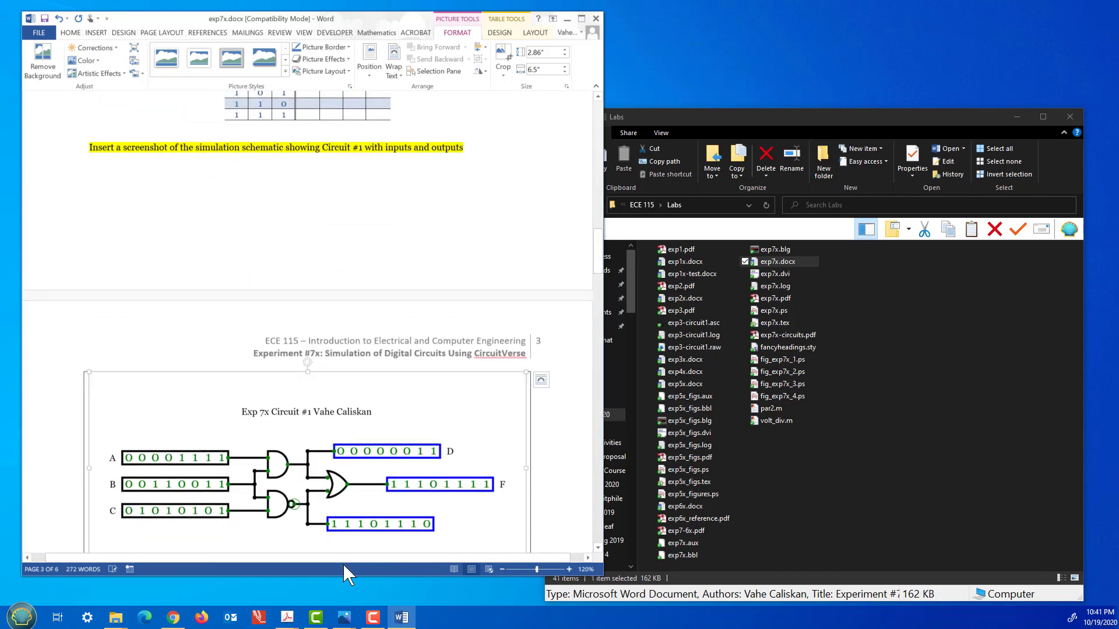
scroll(343, 564, down, 12)
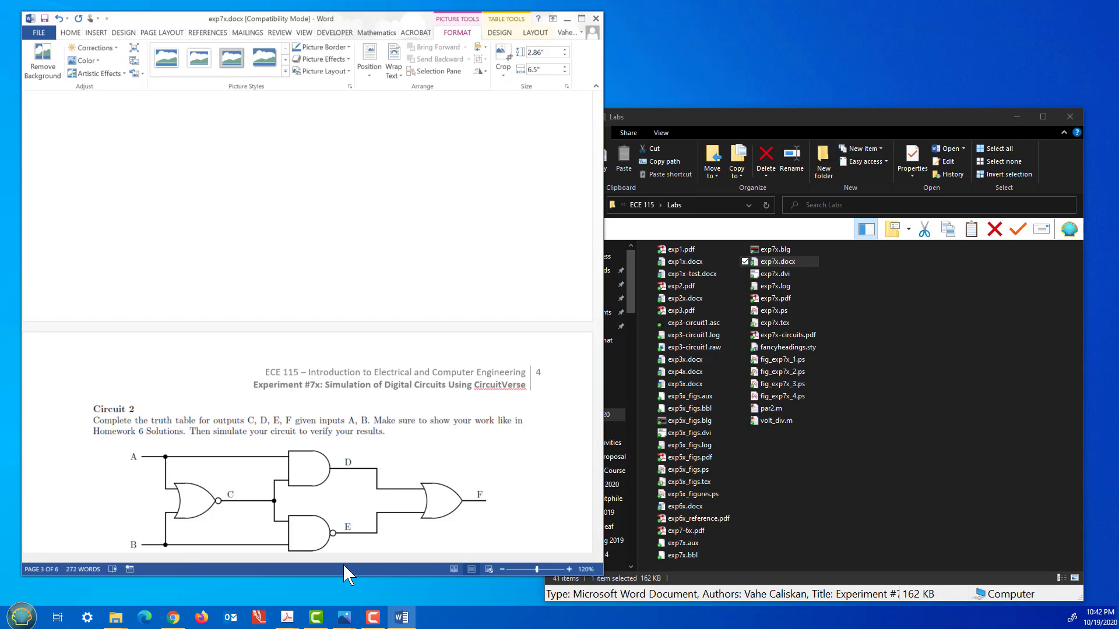
click(325, 589)
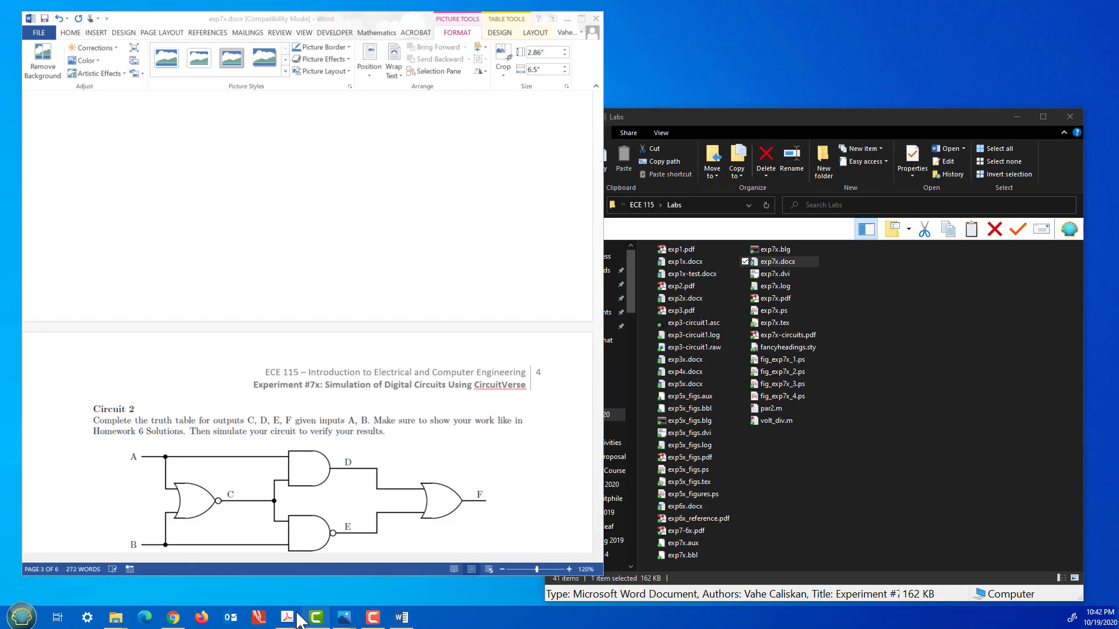
click(173, 617)
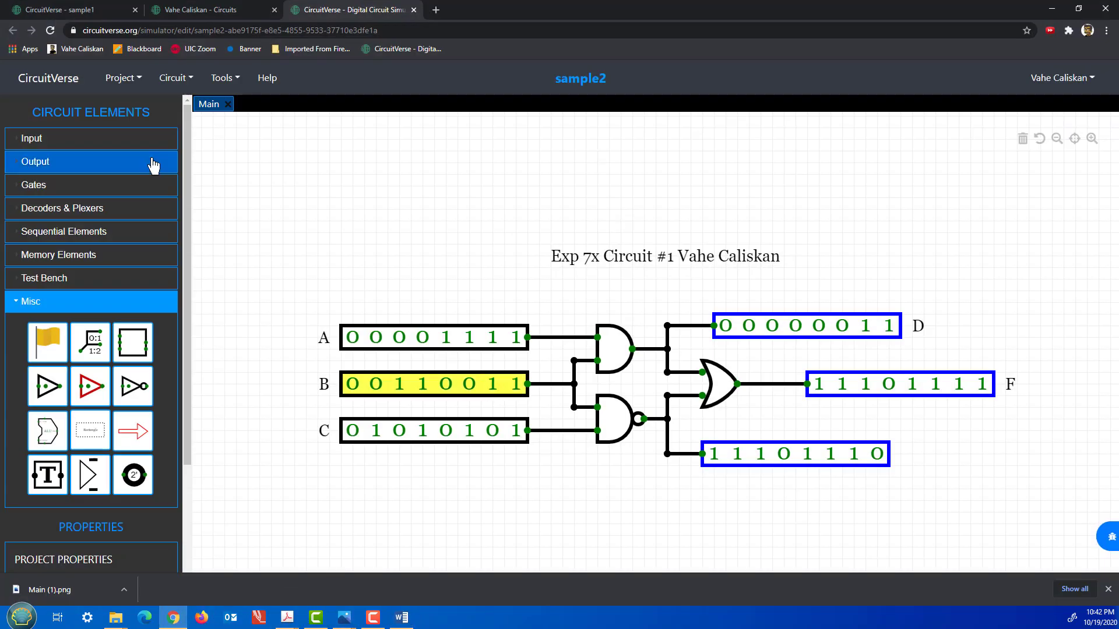